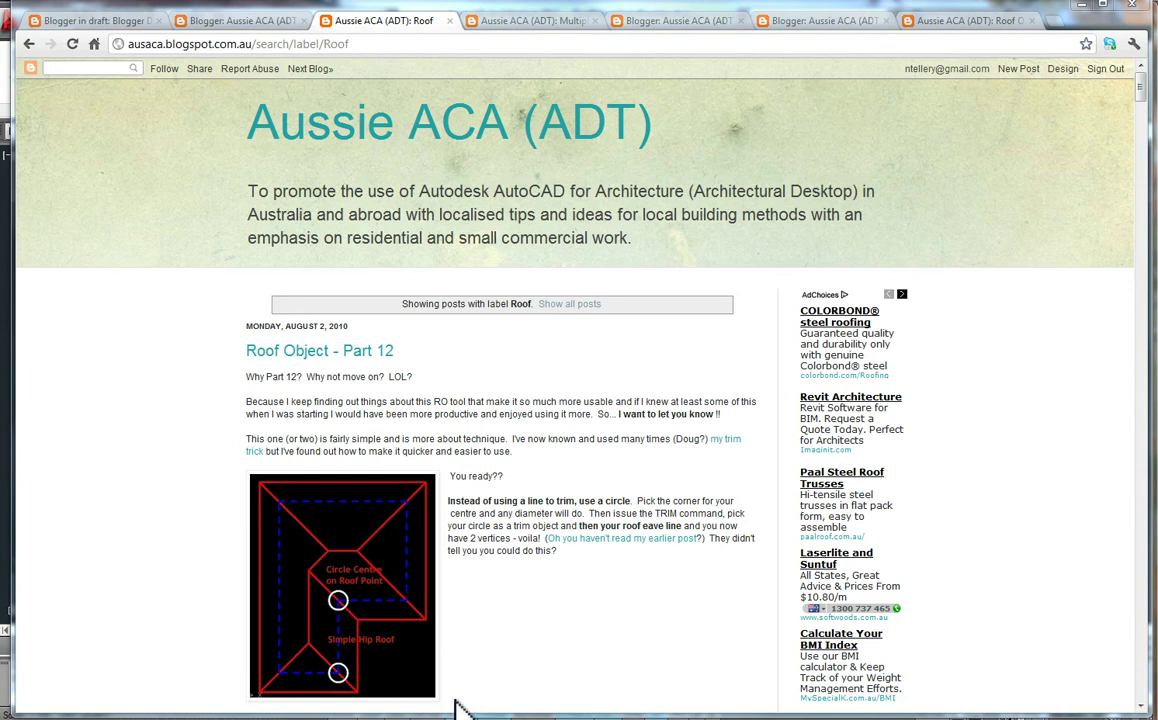
# Switch to AutoCAD Architecture and apply the Roof Tool 25d 450eave to all the house walls, keeping the layout geometry.
pyautogui.hotkey('alt', 'Tab')
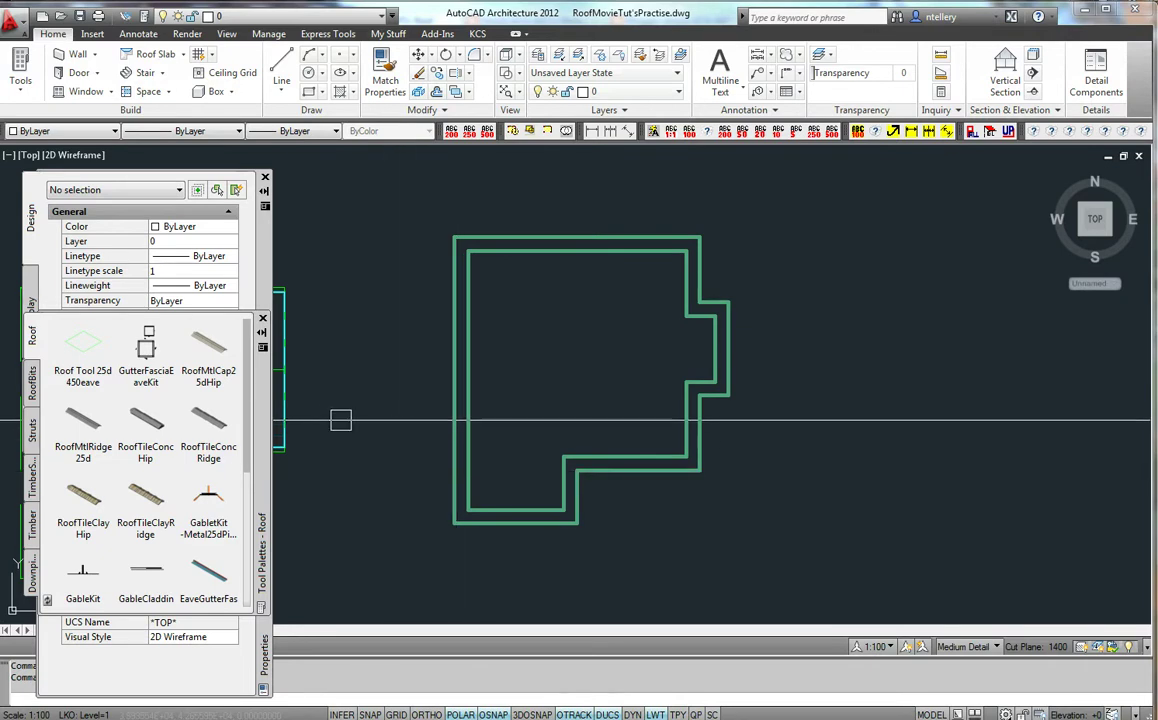
pyautogui.rightClick(88, 345)
pyautogui.moveTo(230, 354)
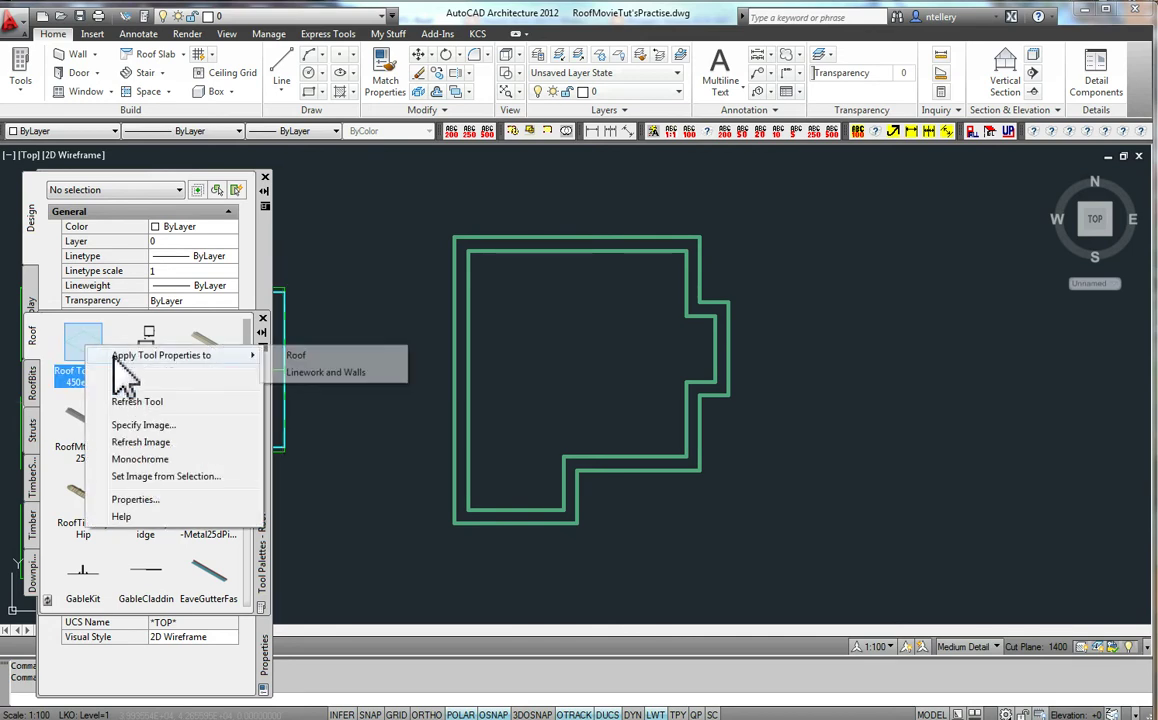
pyautogui.click(300, 372)
pyautogui.click(408, 208)
pyautogui.click(789, 566)
pyautogui.press('Return')
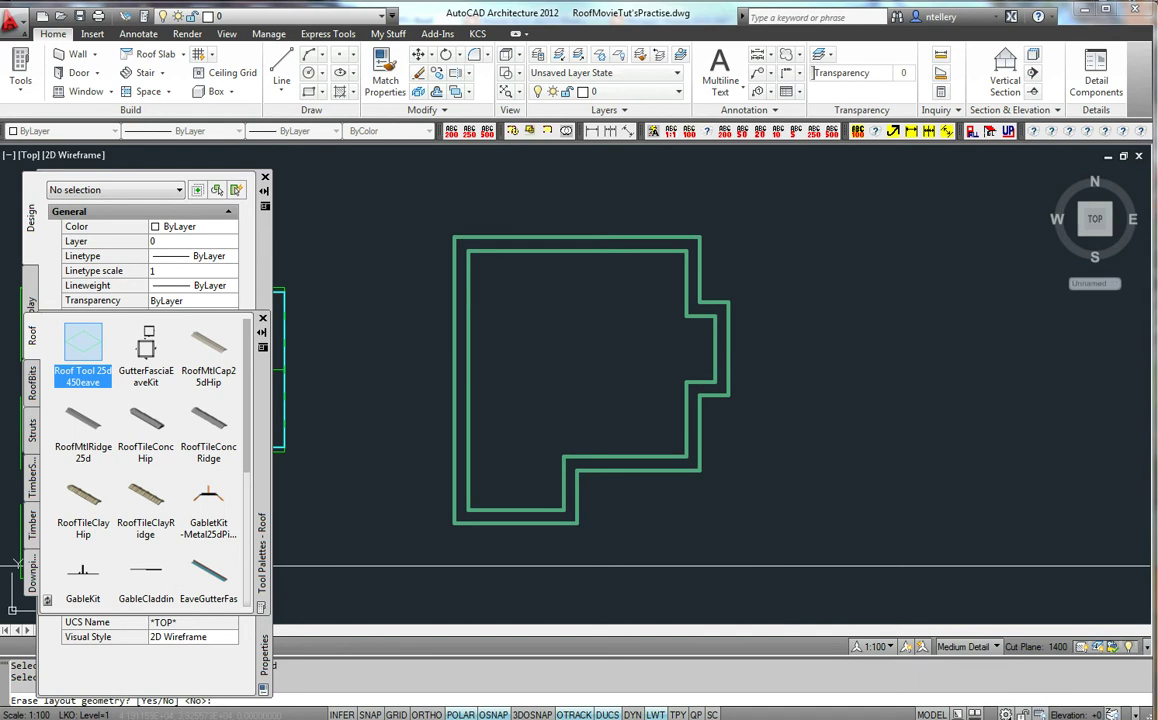
pyautogui.press('Return')
pyautogui.press('Escape')
# Stretch the hip apex of the south wing's roof out past the eave to turn that hip end into a gable.
pyautogui.scroll(3, 698, 282)
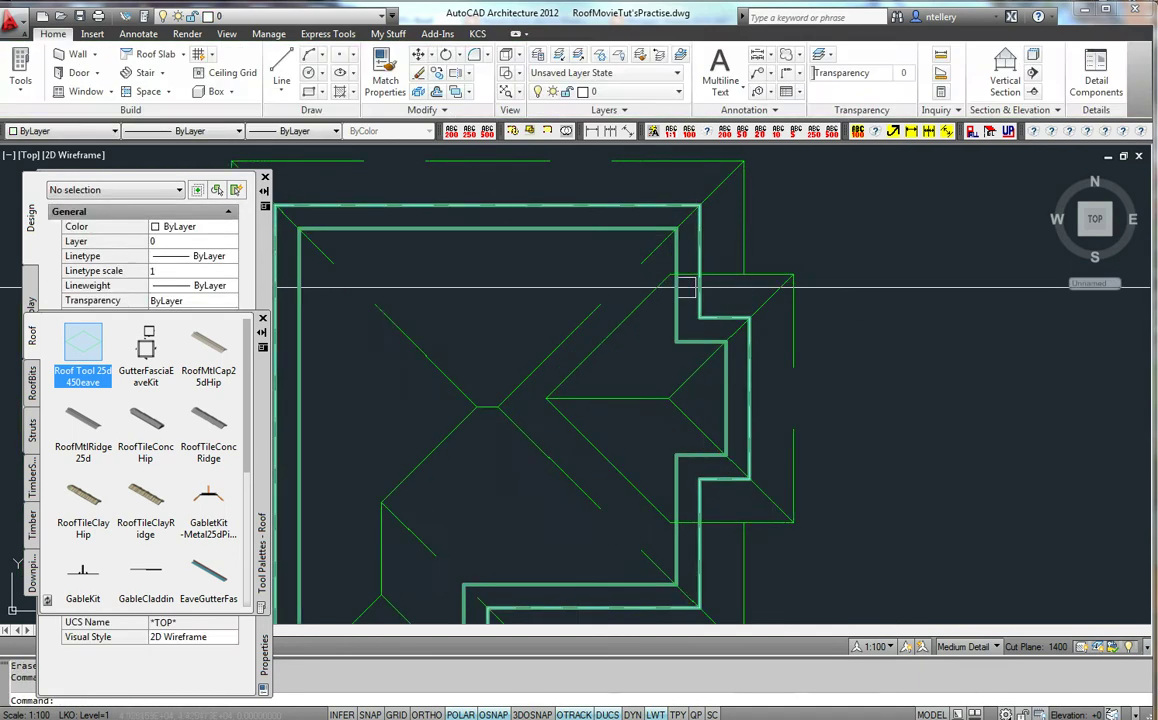
pyautogui.moveTo(665, 335); pyautogui.dragTo(722, 292, button='middle')
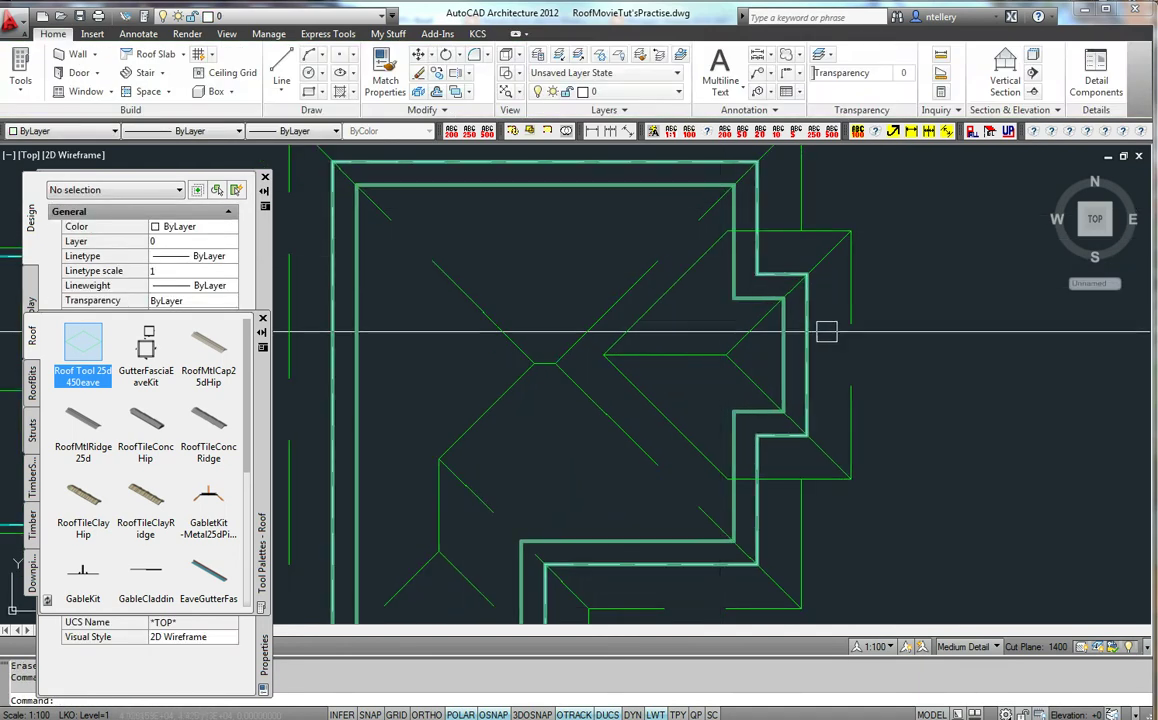
pyautogui.scroll(-3, 795, 290)
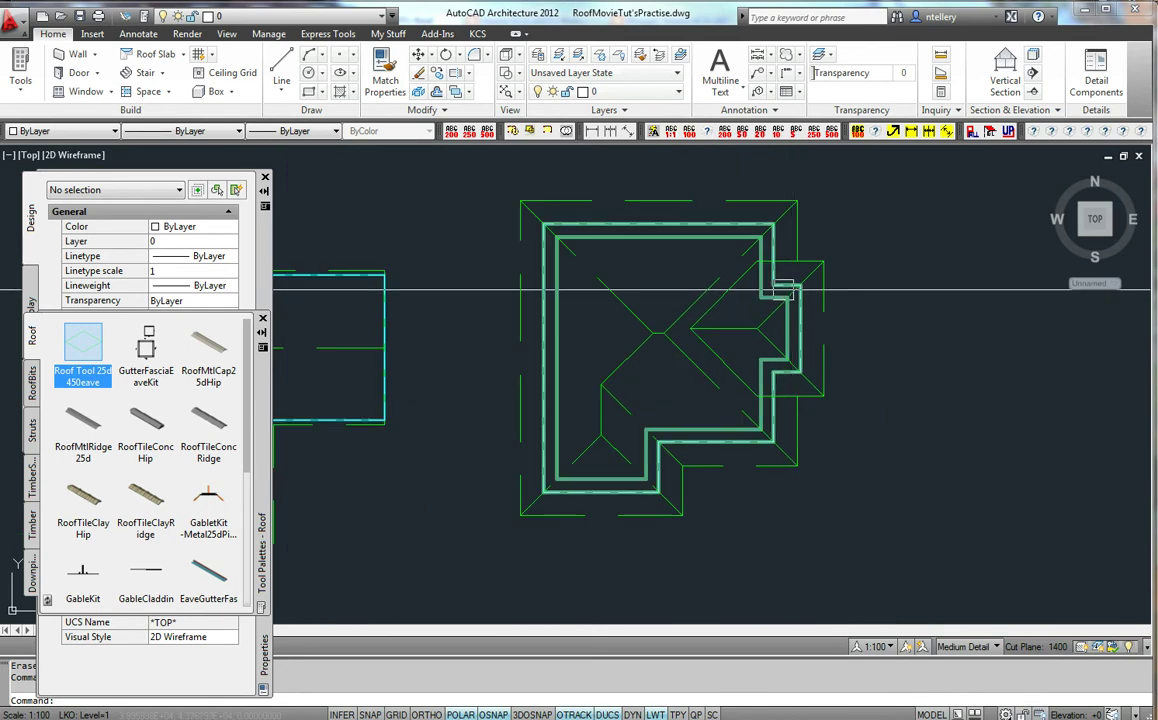
pyautogui.scroll(3, 597, 465)
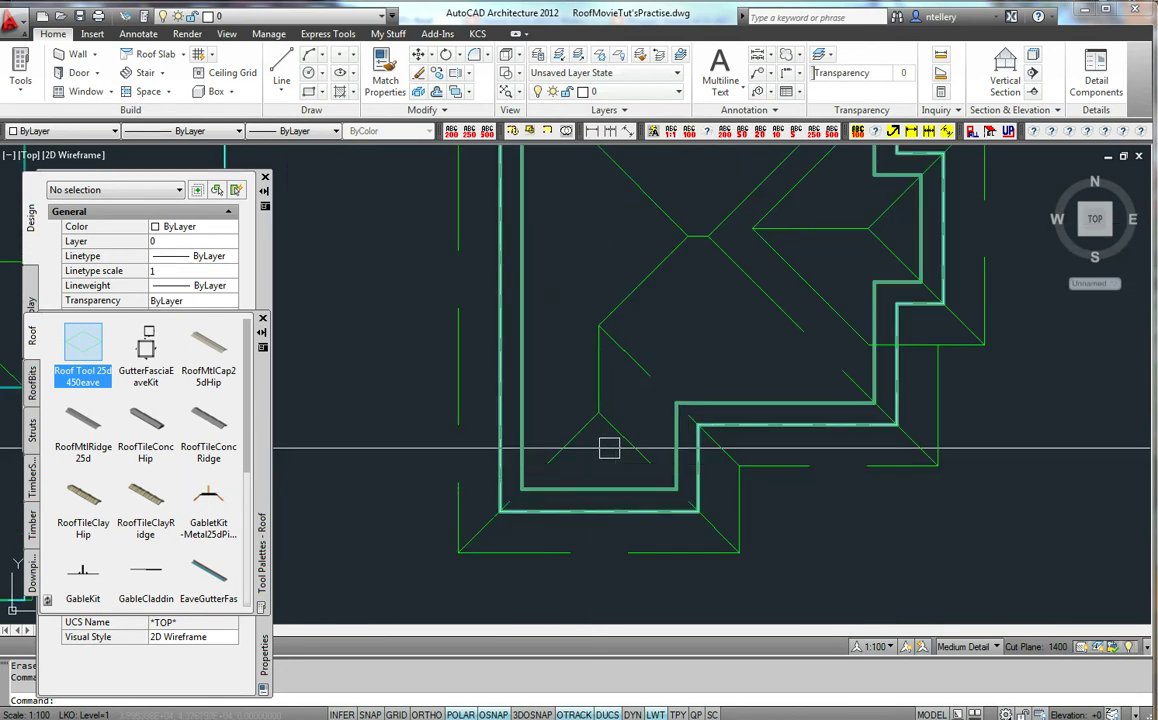
pyautogui.click(604, 425)
pyautogui.click(598, 413)
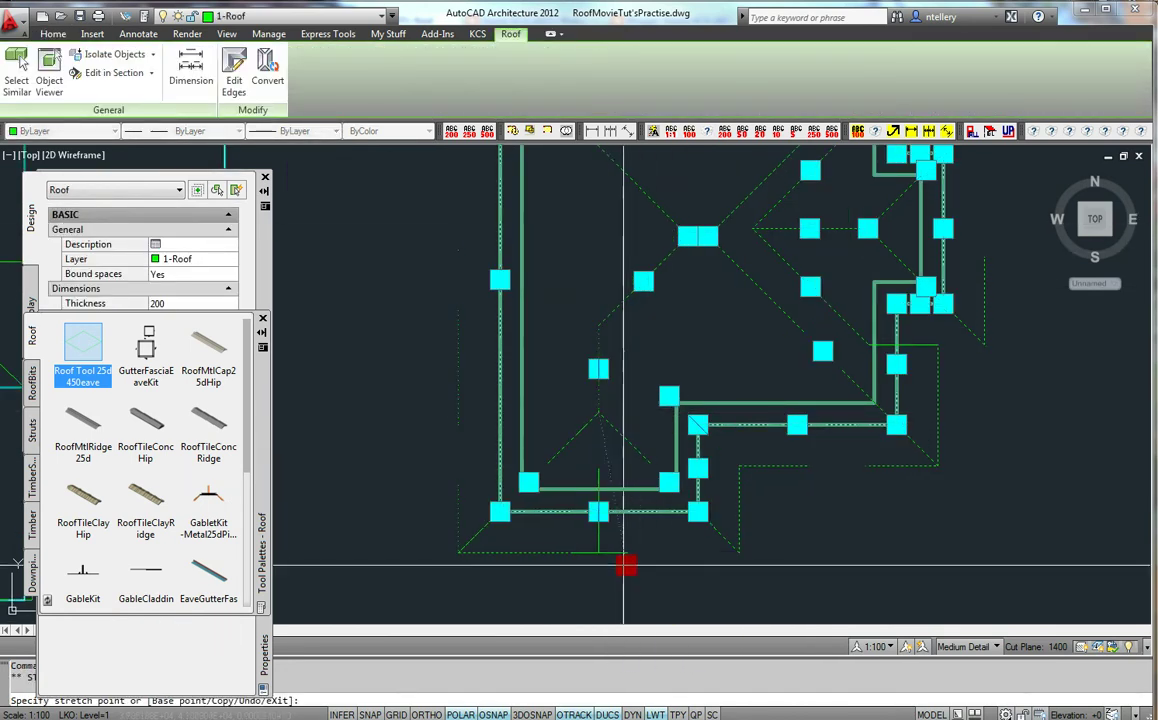
pyautogui.click(600, 569)
pyautogui.press('Escape')
# Examine the south gable edge's height, overhang and face slope in Roof Edges and Faces.
pyautogui.click(624, 555)
pyautogui.rightClick(625, 555)
pyautogui.click(680, 401)
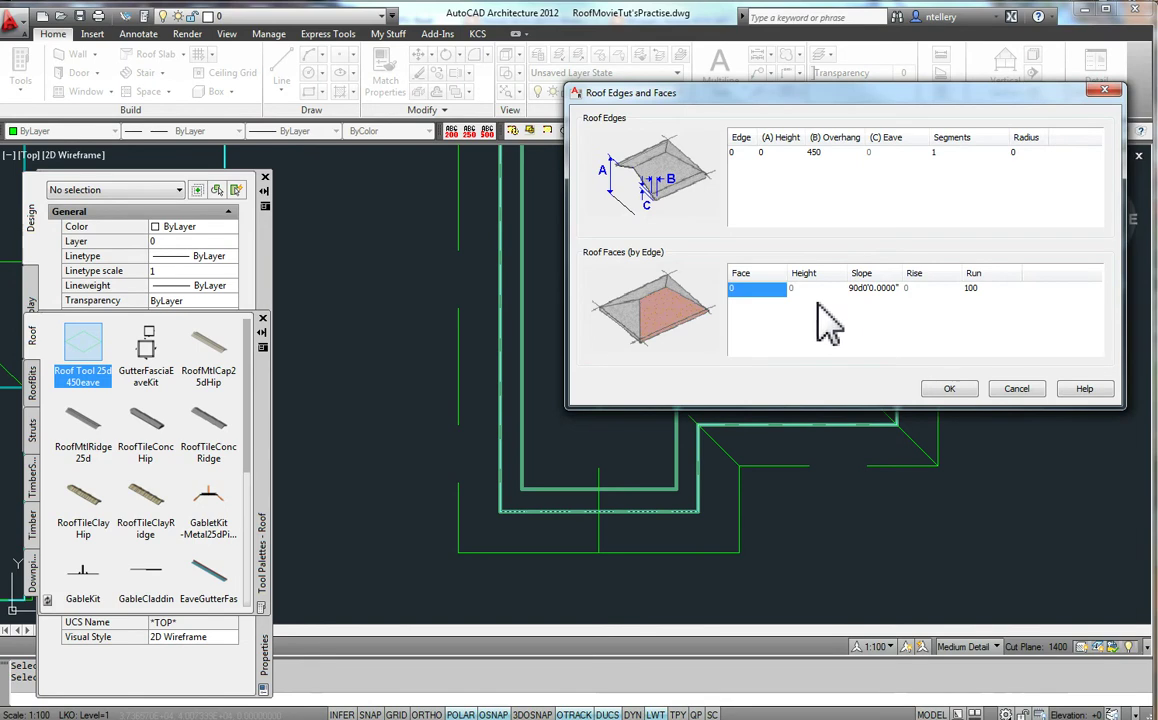
pyautogui.click(945, 390)
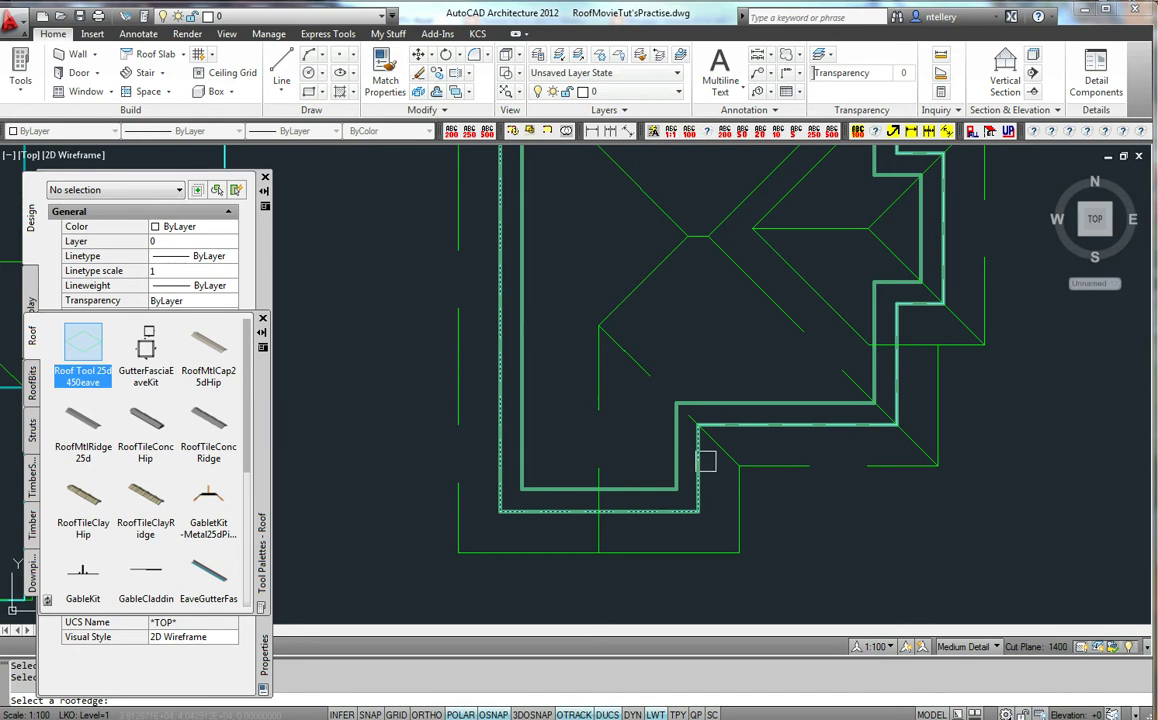
# Compare the edge heights and face slopes of the gable edge and its two adjoining edges in Roof Edges and Faces.
pyautogui.click(631, 364)
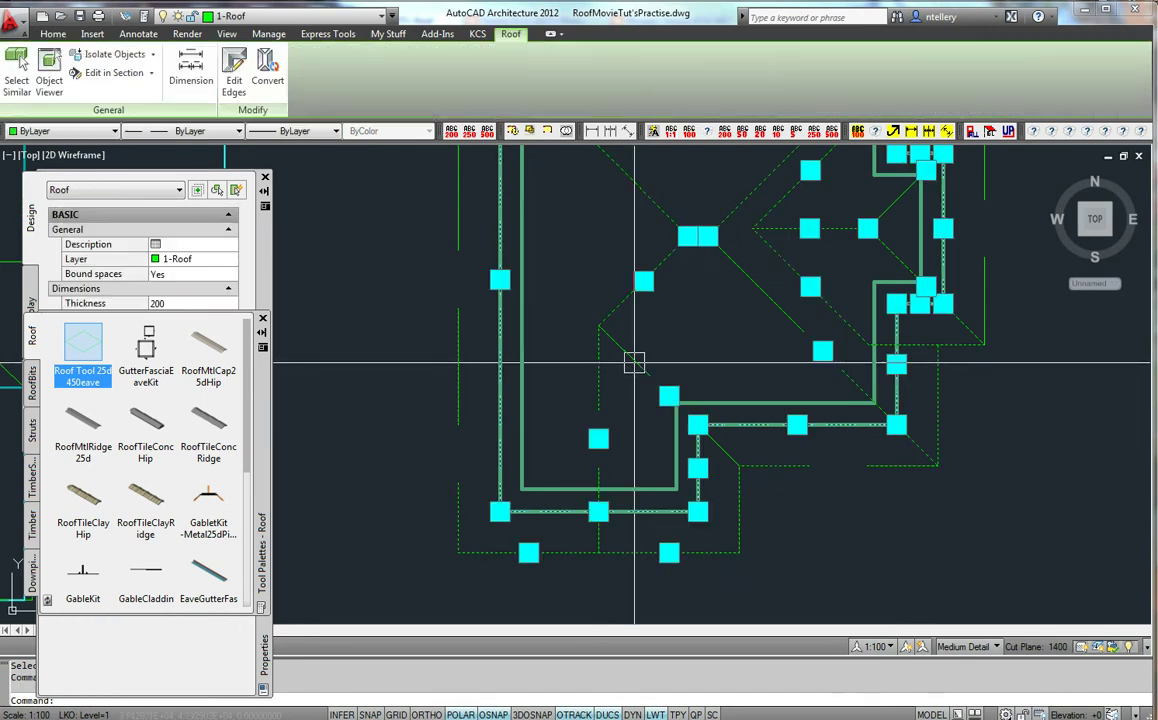
pyautogui.rightClick(634, 366)
pyautogui.click(667, 521)
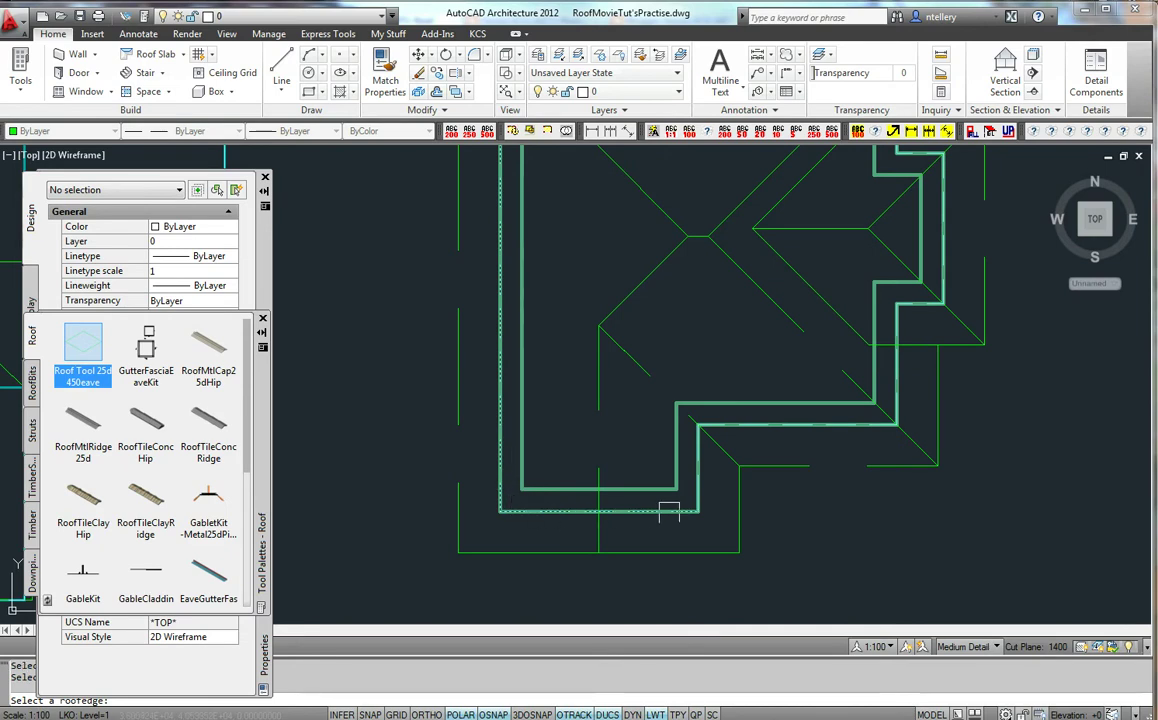
pyautogui.scroll(3, 668, 512)
pyautogui.scroll(-3, 720, 387)
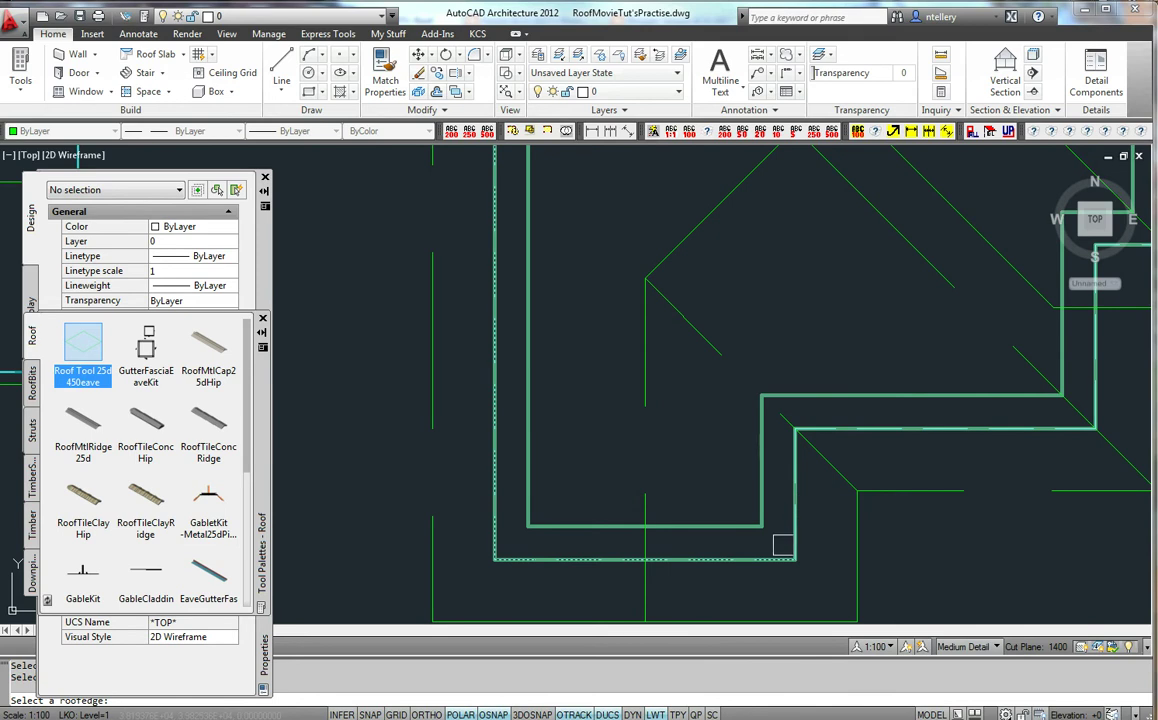
pyautogui.click(794, 510)
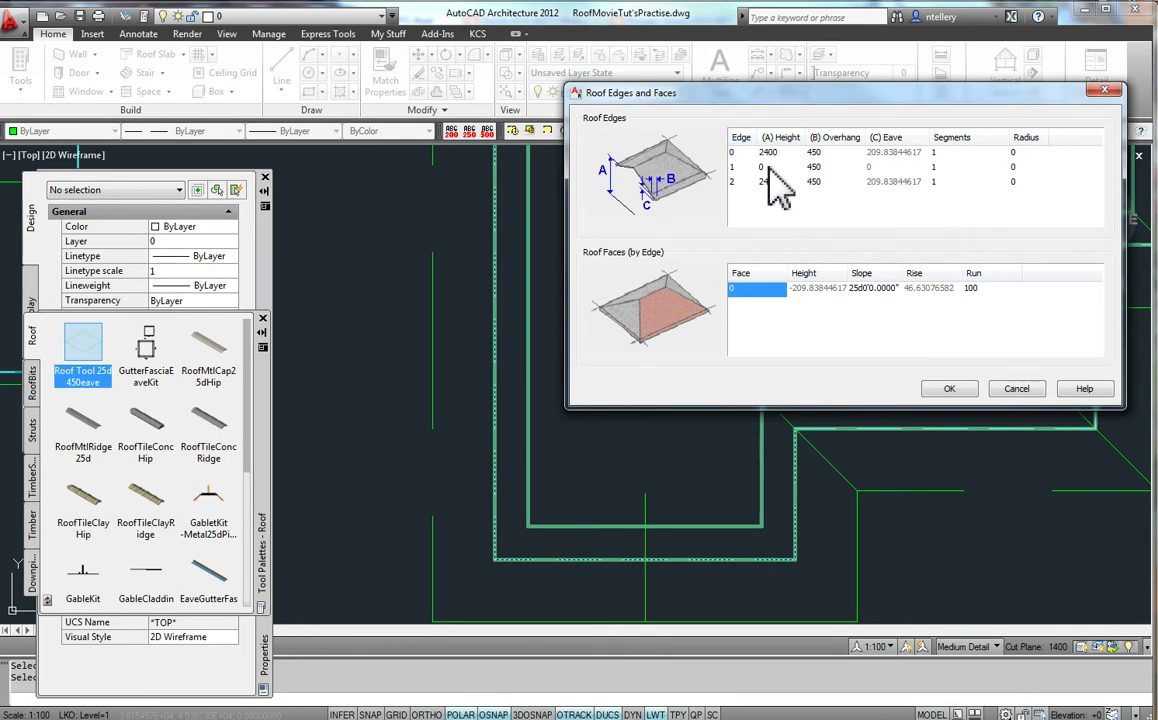
pyautogui.click(948, 389)
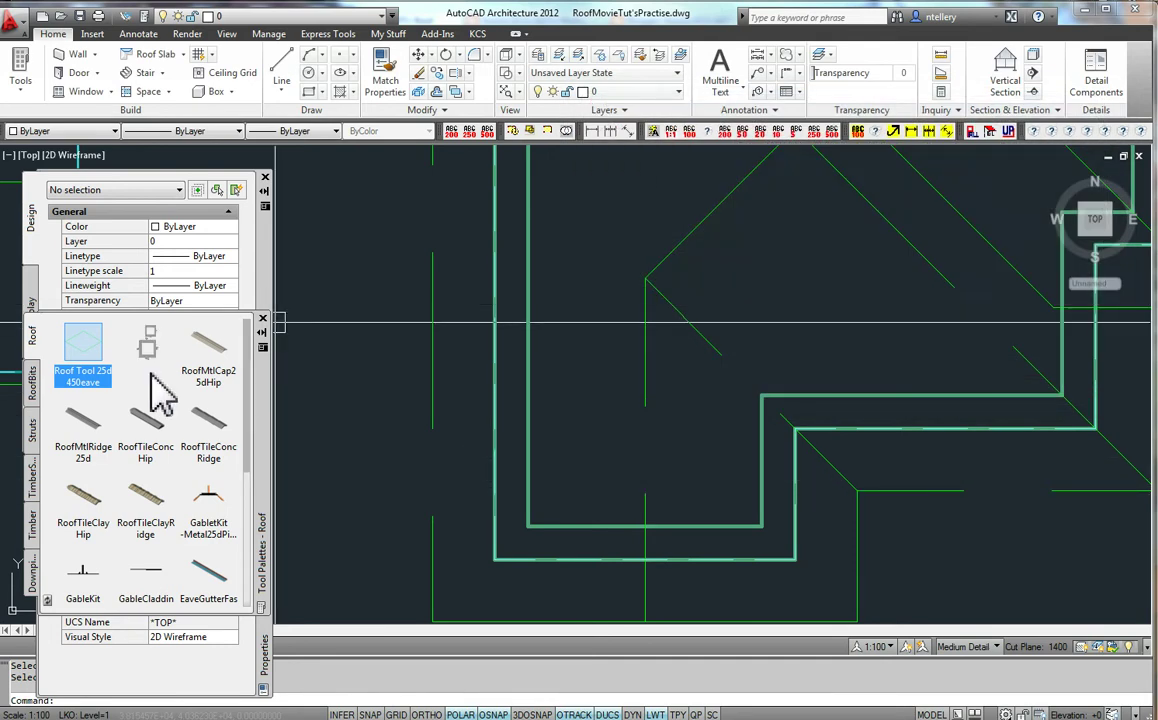
# Examine the plate height, overhang and slope stored in the Roof Tool 25d 450eave properties.
pyautogui.rightClick(100, 345)
pyautogui.click(140, 502)
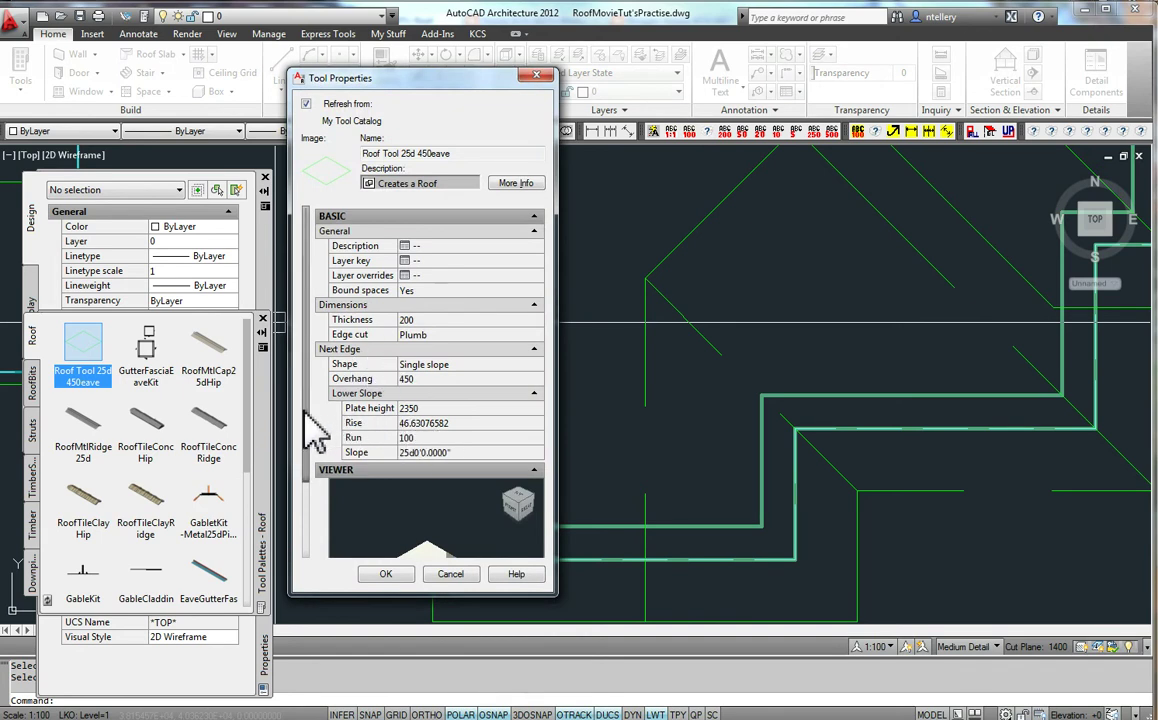
pyautogui.moveTo(305, 412); pyautogui.dragTo(305, 459)
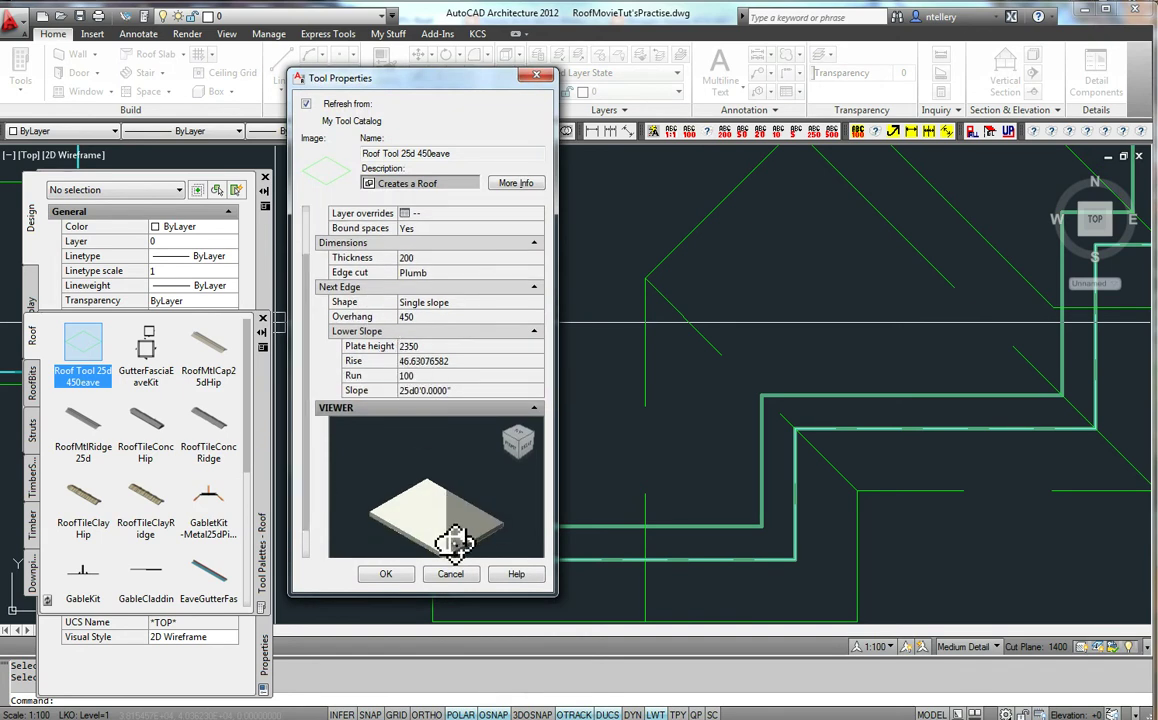
pyautogui.click(440, 574)
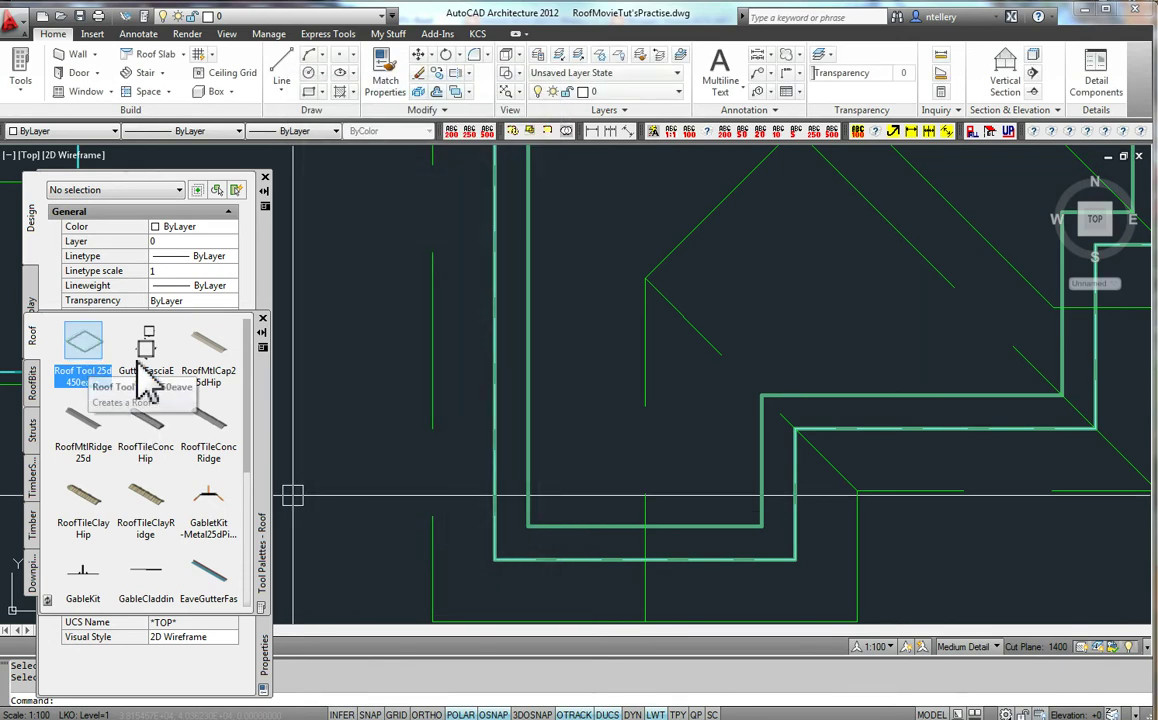
# Check the base height of the house's long west wall in its properties.
pyautogui.scroll(-3, 568, 414)
pyautogui.scroll(3, 566, 408)
pyautogui.click(536, 350)
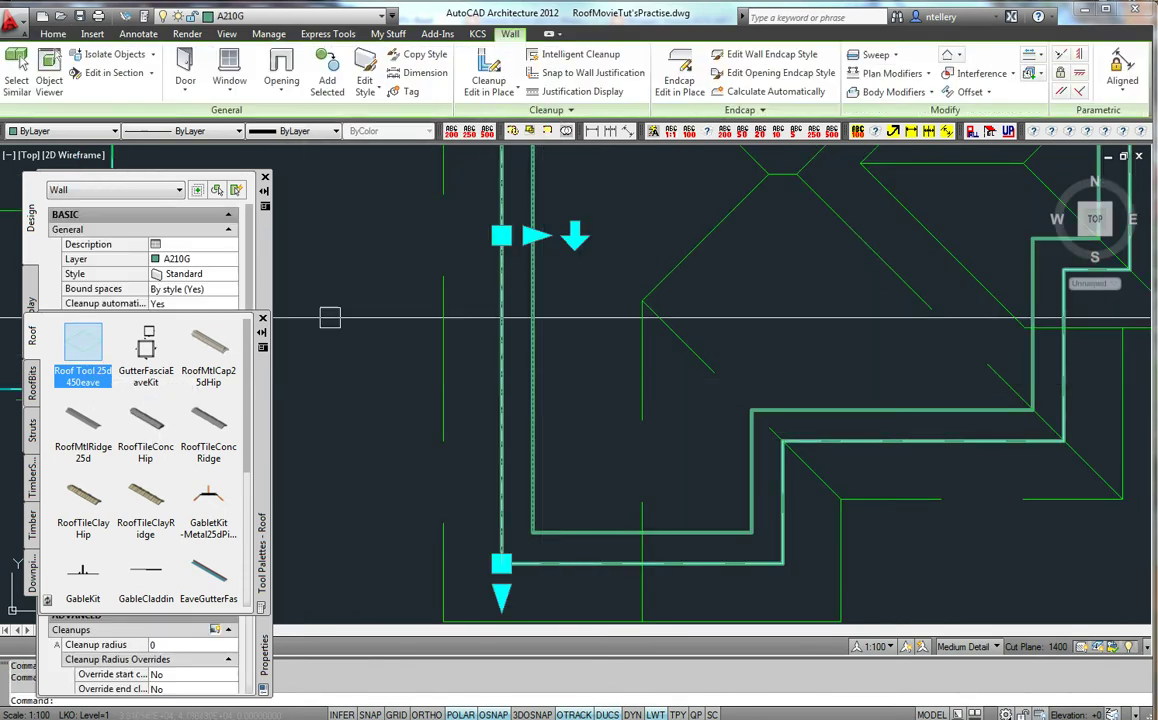
pyautogui.click(275, 269)
pyautogui.click(266, 279)
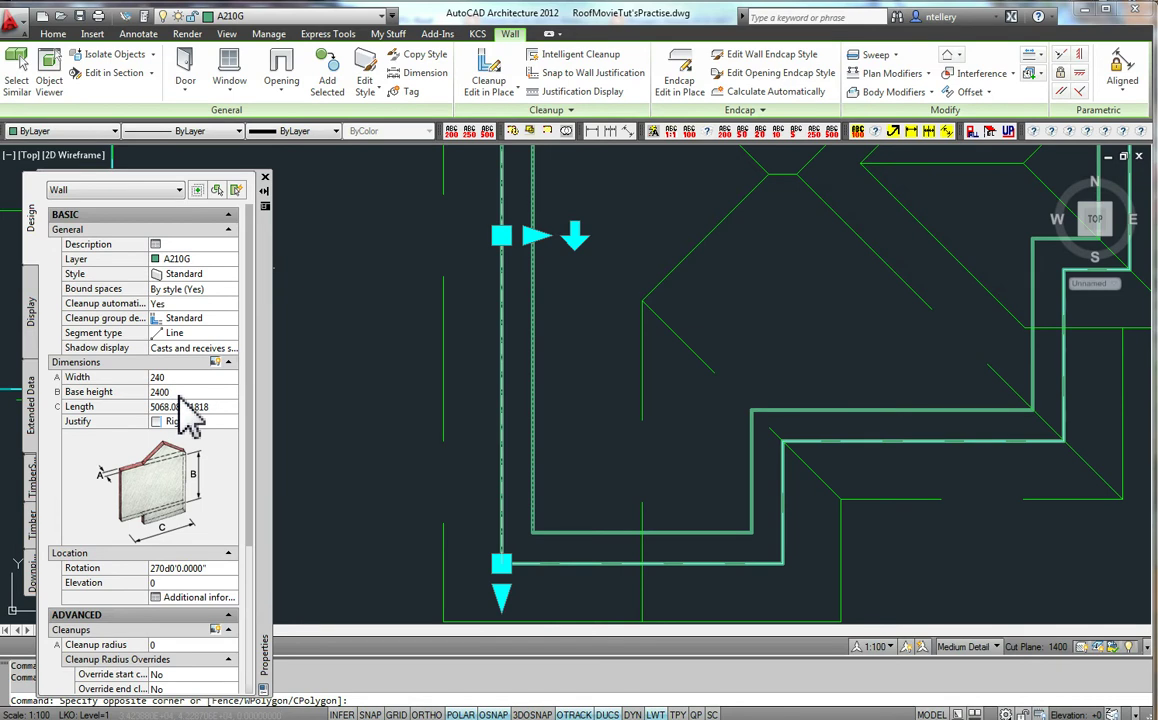
pyautogui.click(284, 251)
pyautogui.press('Escape')
pyautogui.scroll(-2, 684, 355)
pyautogui.moveTo(684, 355); pyautogui.dragTo(620, 406, button='middle')
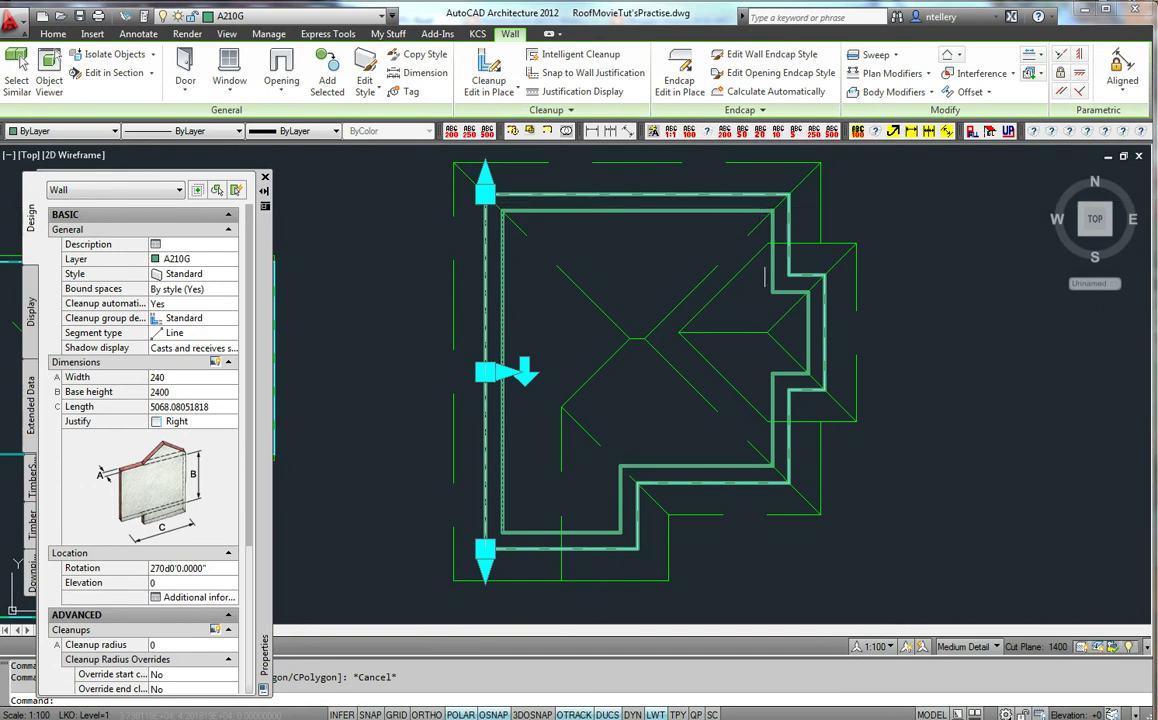
pyautogui.press('Escape')
# Examine the edge height of the roof over the east projection in Roof Edges and Faces.
pyautogui.click(856, 300)
pyautogui.rightClick(864, 298)
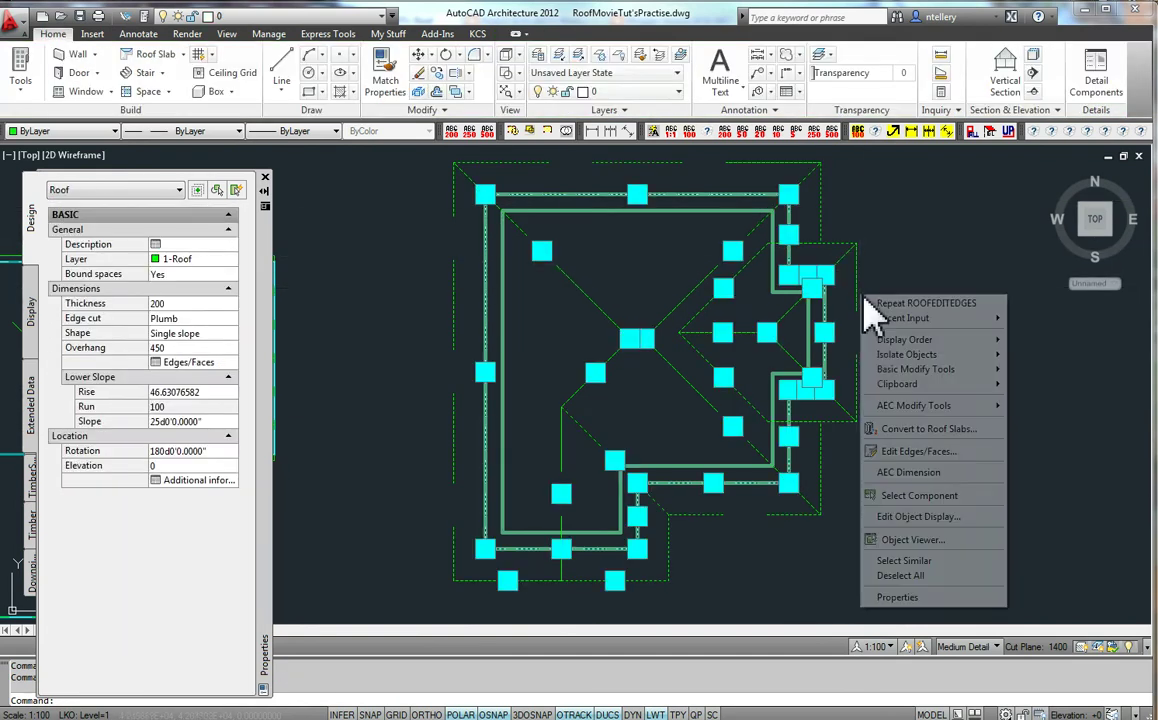
pyautogui.click(912, 451)
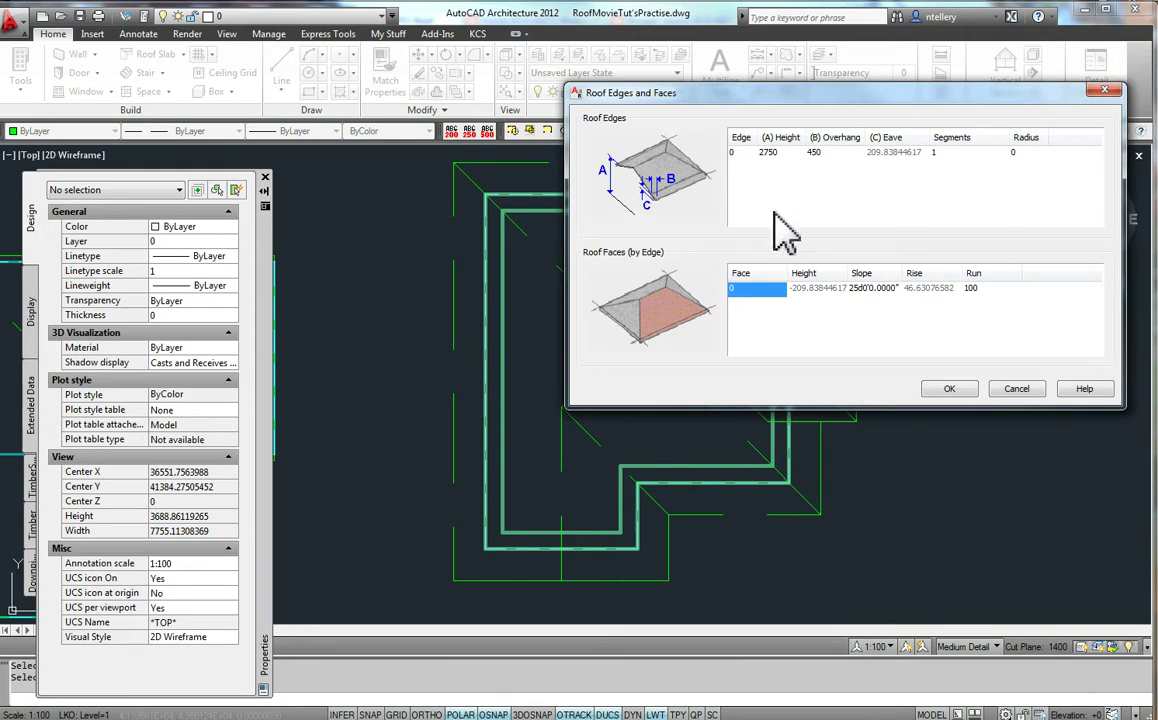
pyautogui.press('Escape')
pyautogui.press('Return')
pyautogui.press('Escape')
# Check the base height of the east projection's short north wall in its properties.
pyautogui.scroll(1, 811, 295)
pyautogui.click(780, 291)
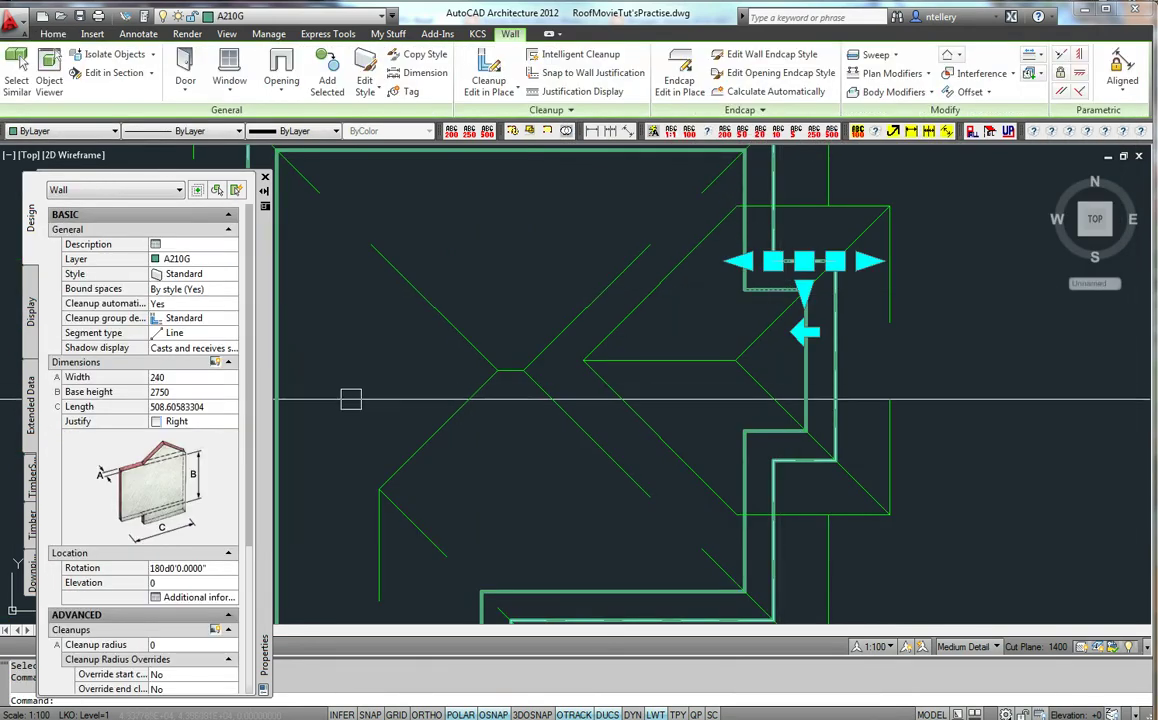
pyautogui.press('Escape')
pyautogui.scroll(-3, 350, 357)
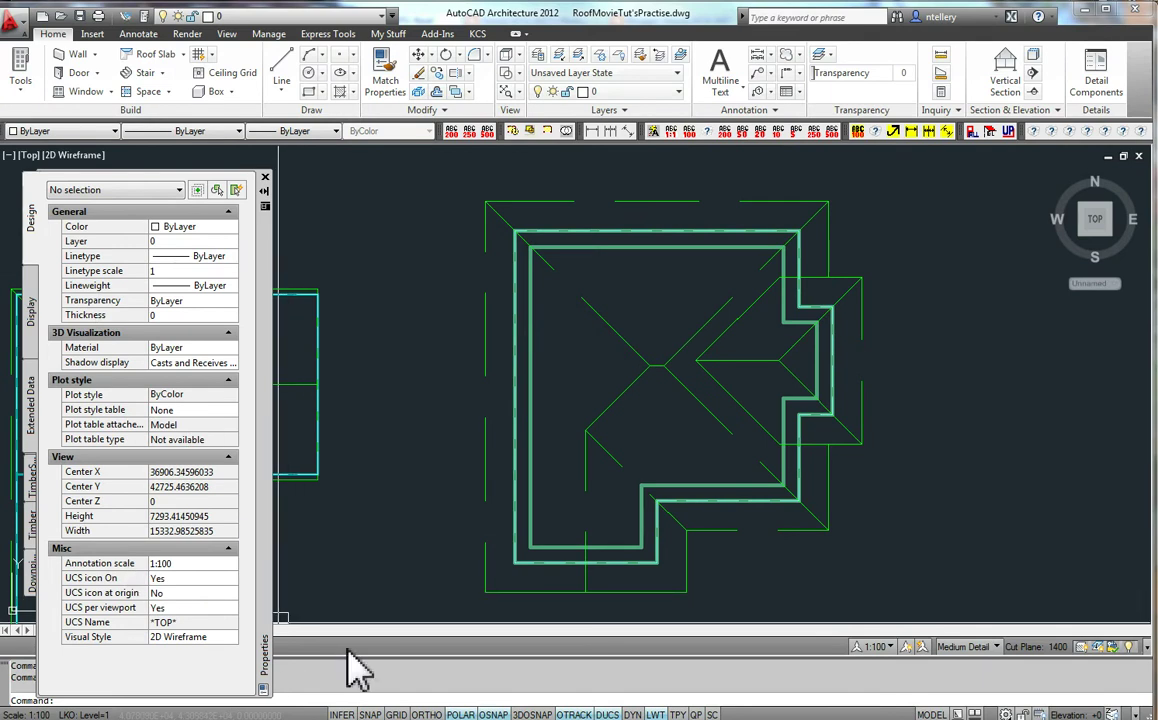
pyautogui.moveTo(266, 498)
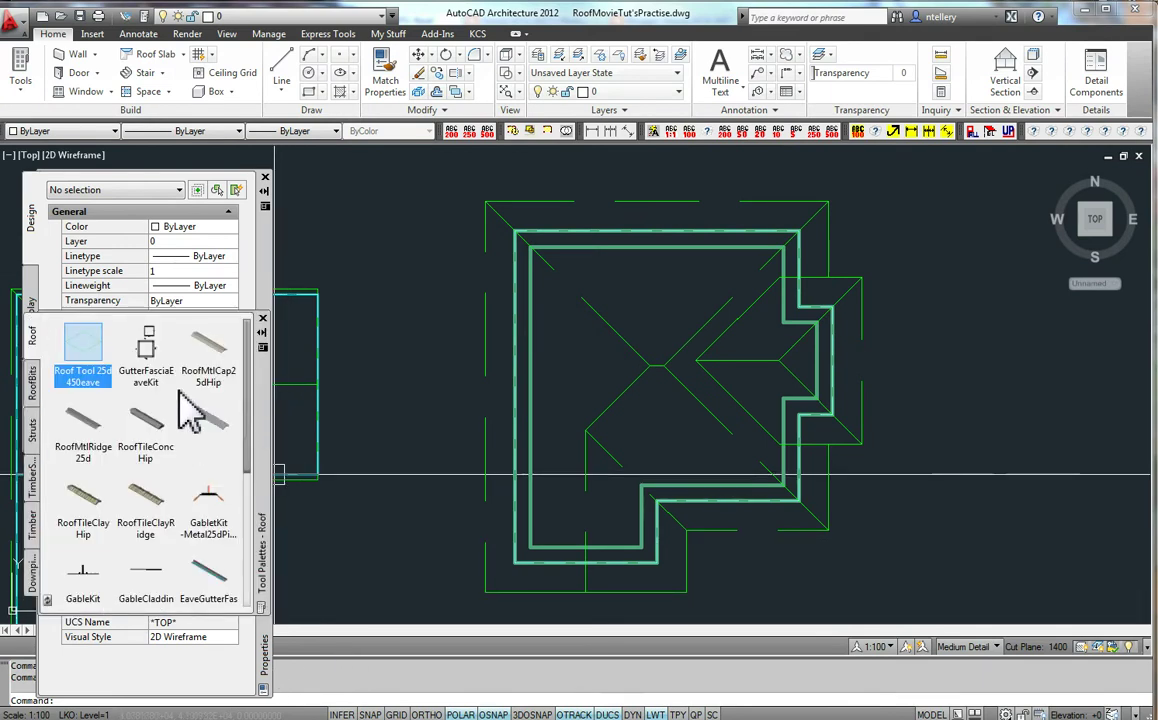
pyautogui.rightClick(84, 342)
pyautogui.moveTo(200, 349)
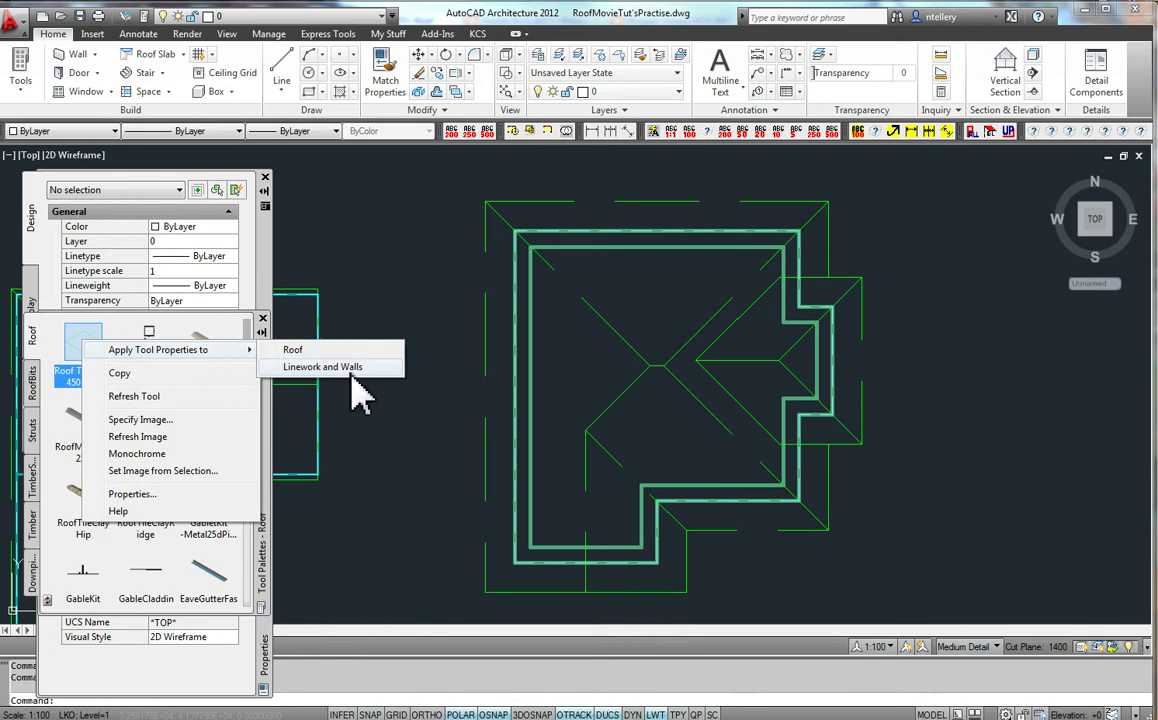
pyautogui.click(540, 354)
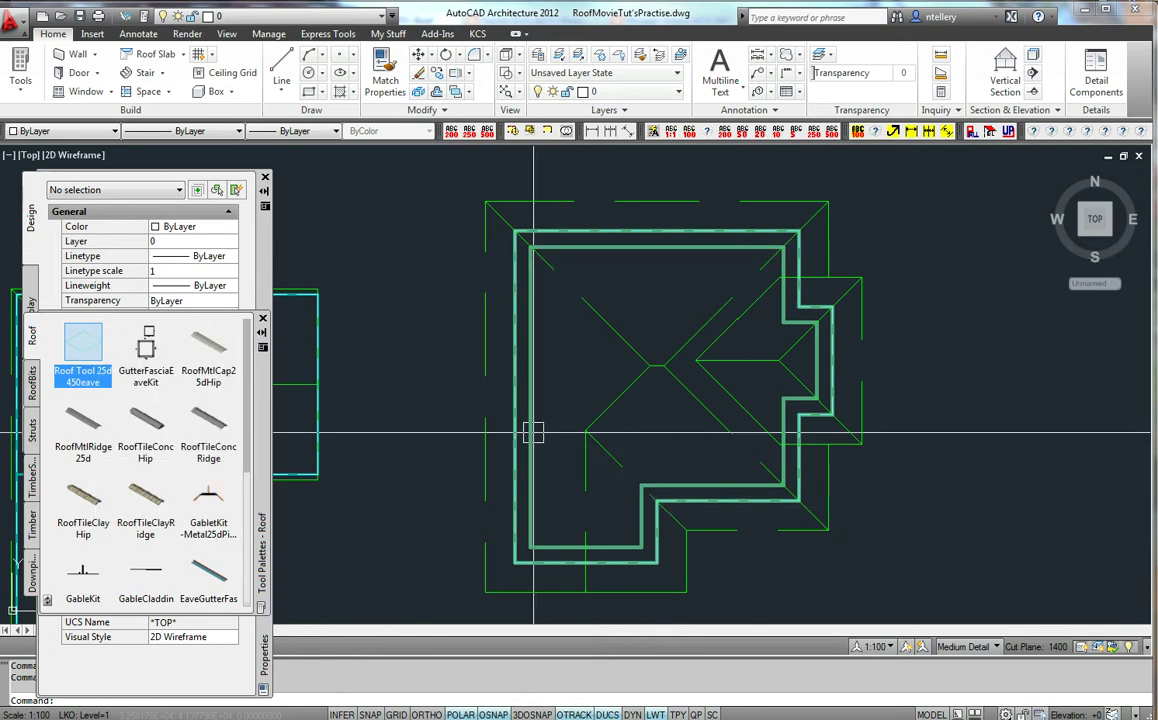
# Open the south gable edge and its two neighbours for editing and set the gable edge's height to 2400 and overhang to 300.
pyautogui.click(546, 534)
pyautogui.rightClick(522, 515)
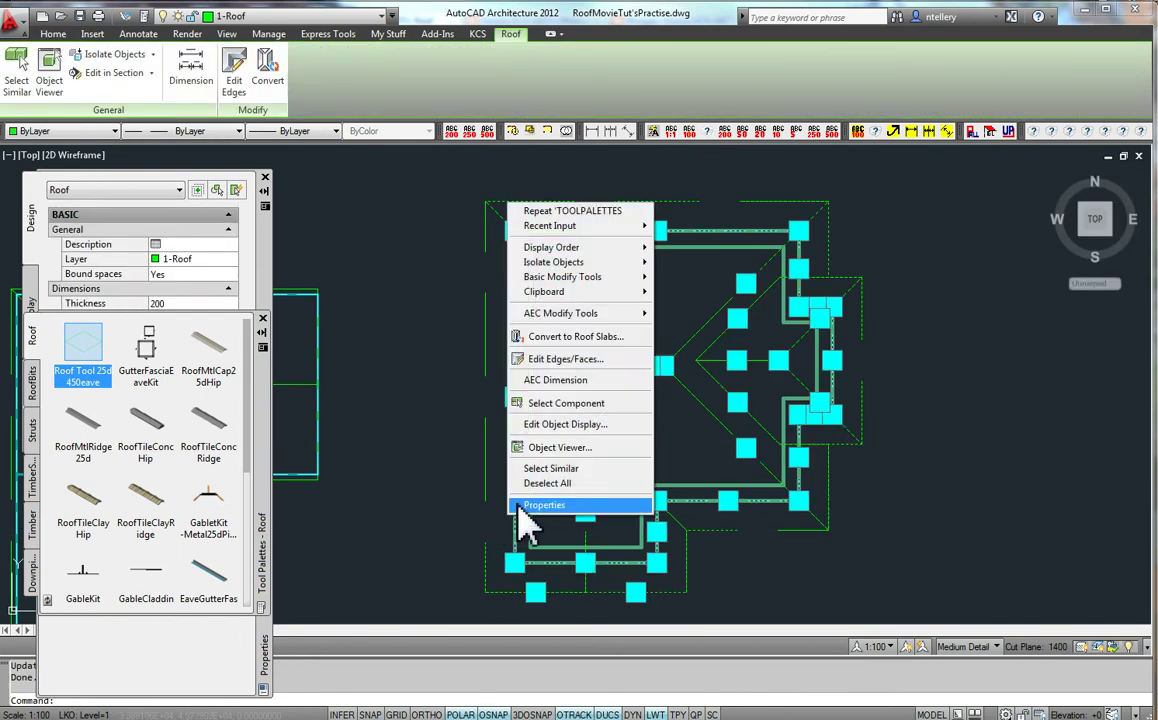
pyautogui.click(565, 358)
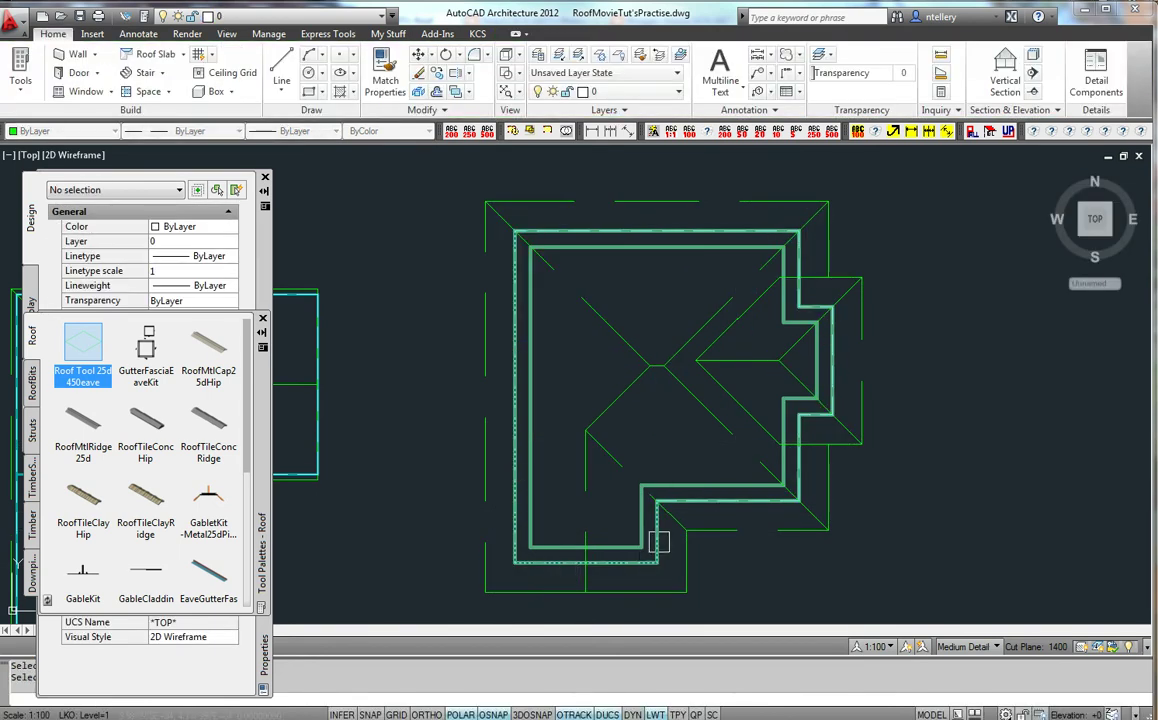
pyautogui.click(658, 541)
pyautogui.press('Return')
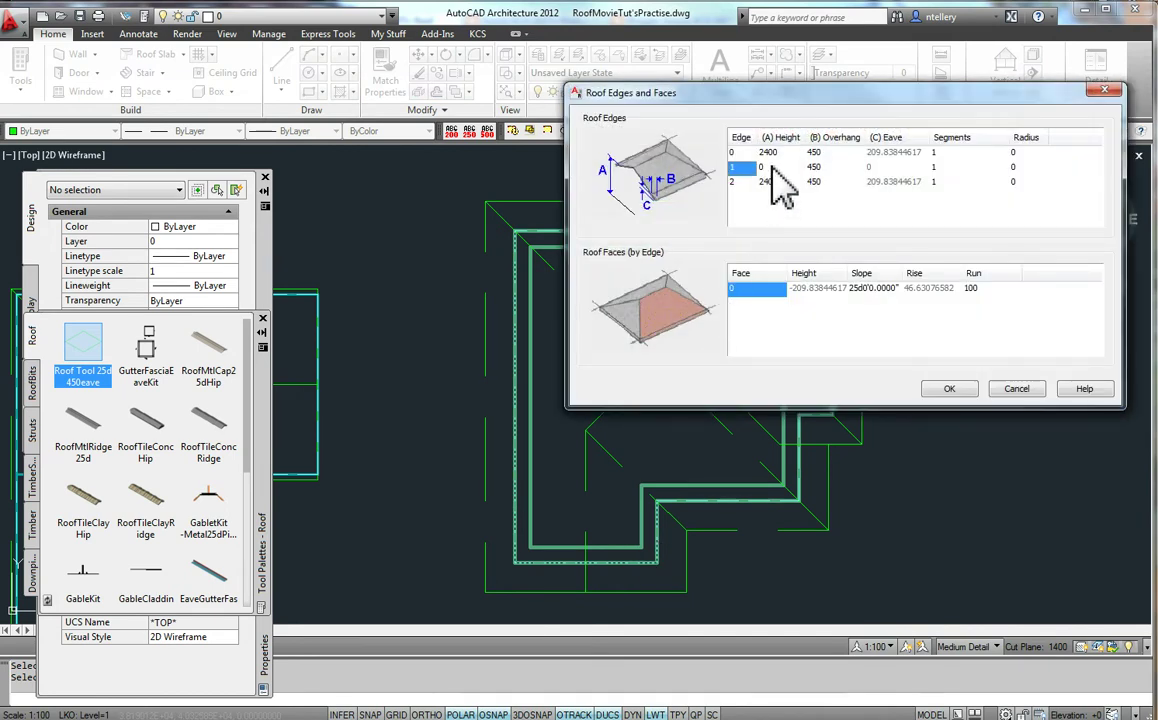
pyautogui.click(779, 167)
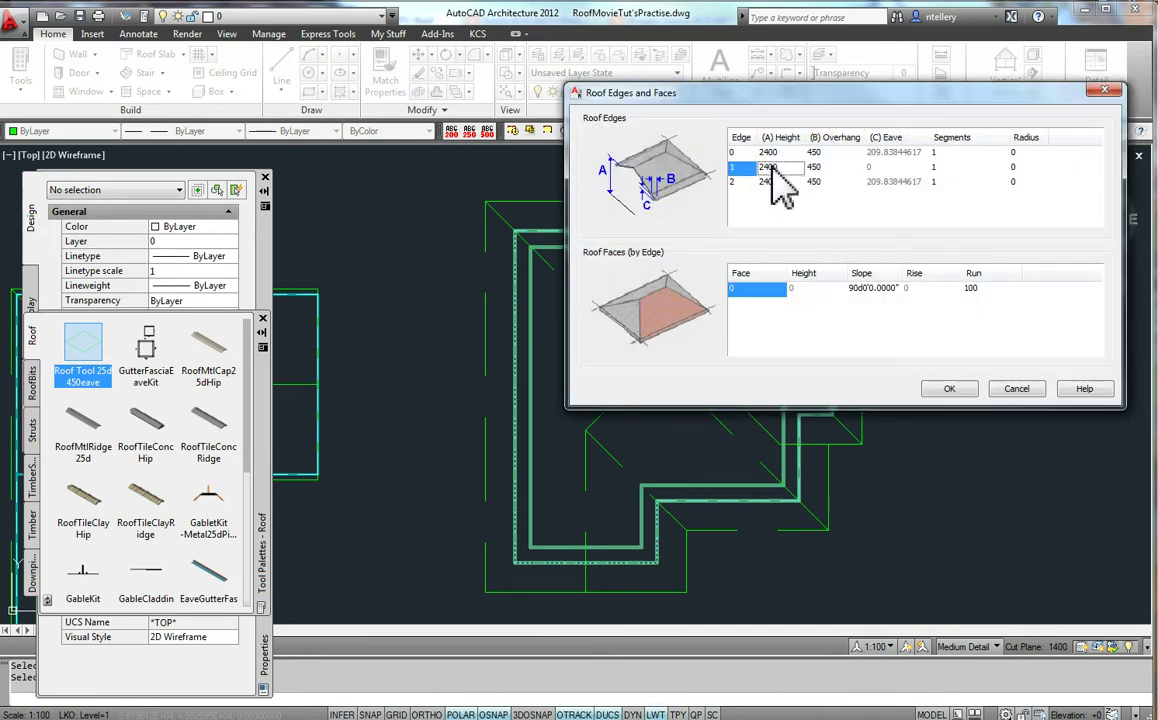
pyautogui.click(844, 168)
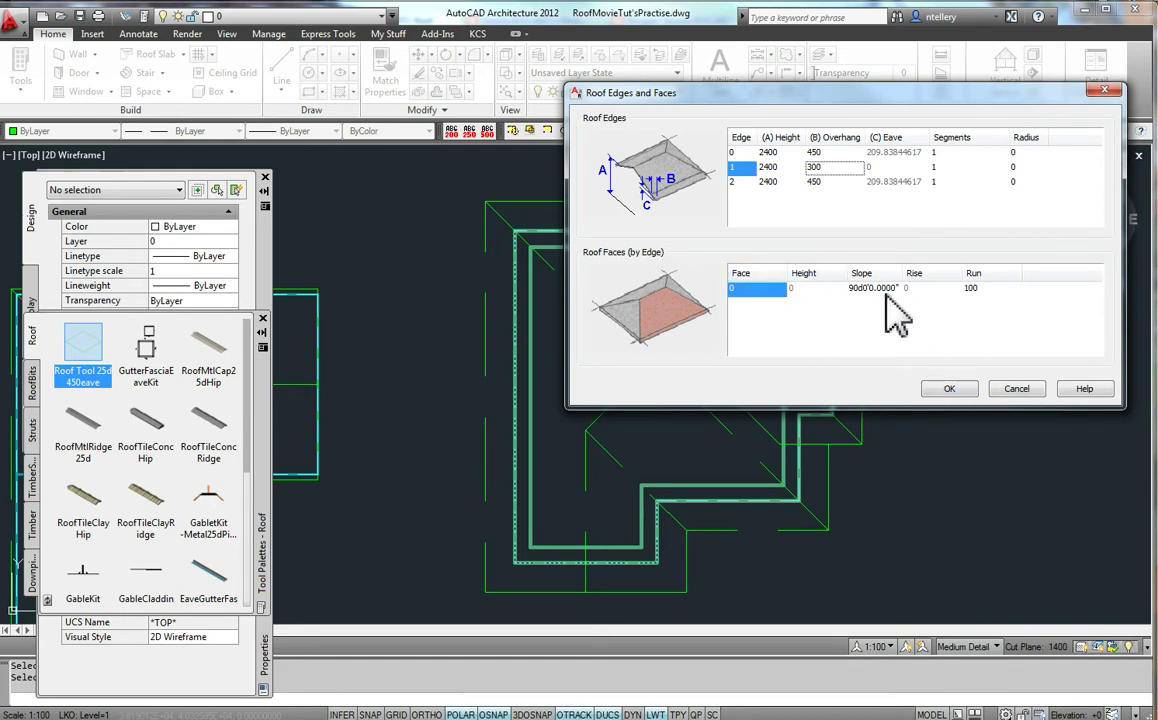
# Add a second roof face to the south gable edge with a height of 200 and a slope of 25 degrees.
pyautogui.click(808, 301)
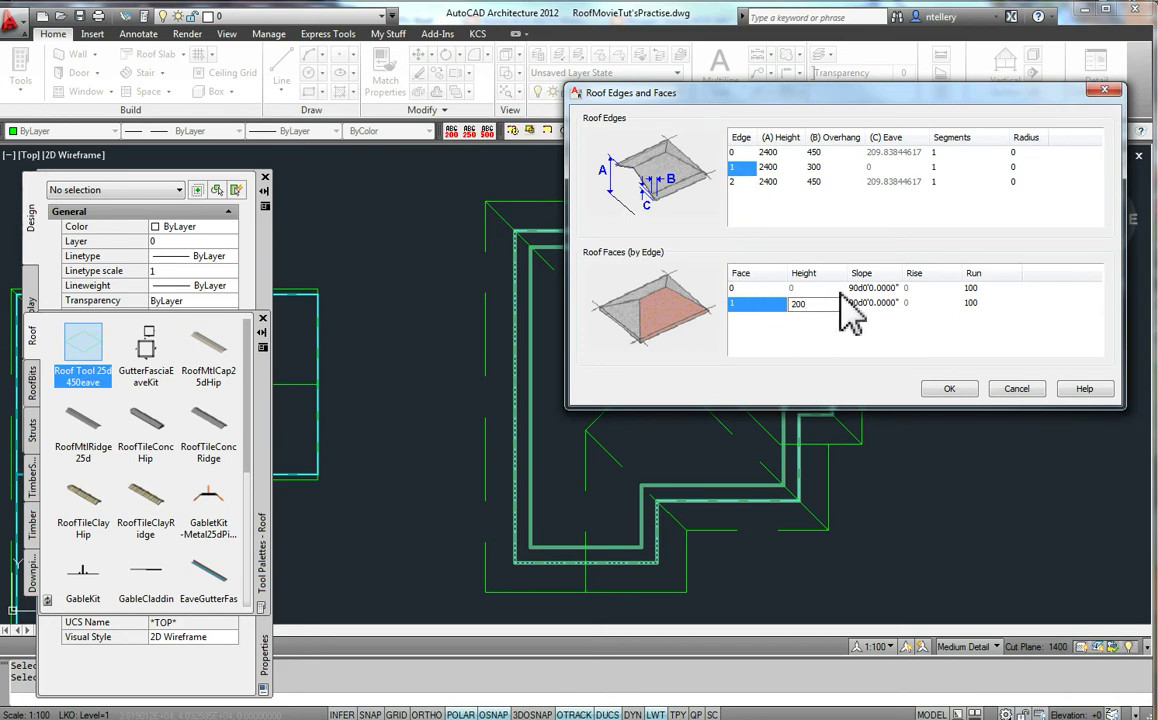
pyautogui.press('Up')
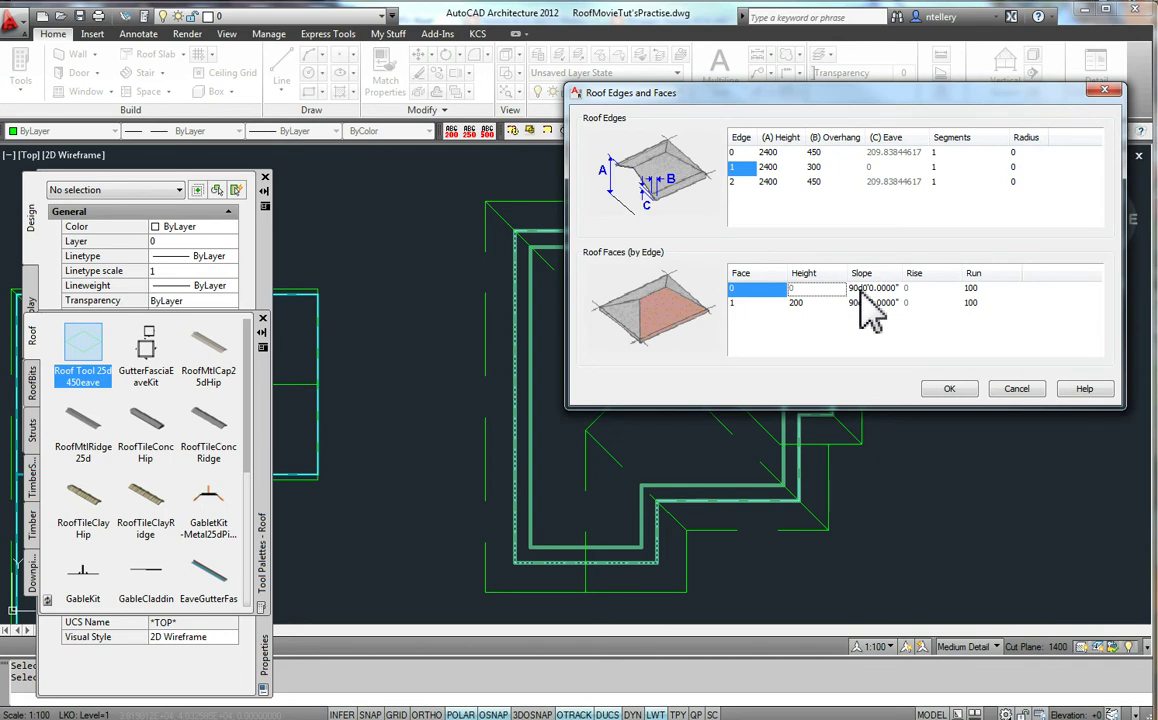
pyautogui.click(819, 303)
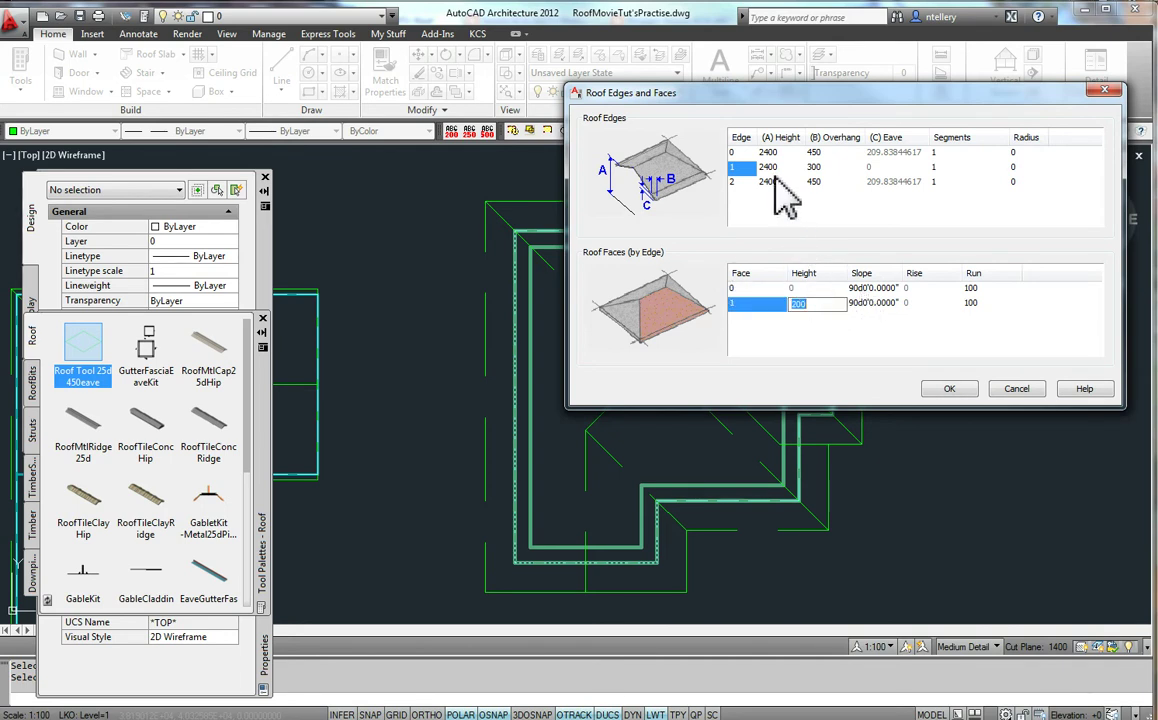
pyautogui.click(871, 304)
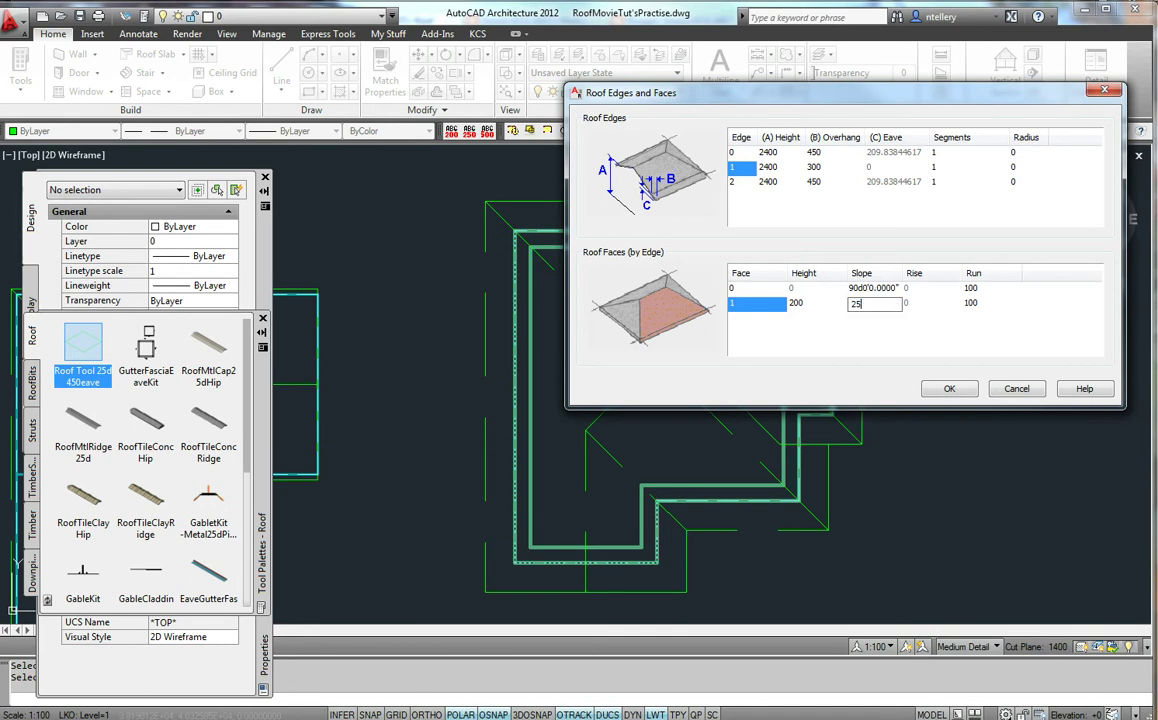
pyautogui.write('25')
pyautogui.click(949, 388)
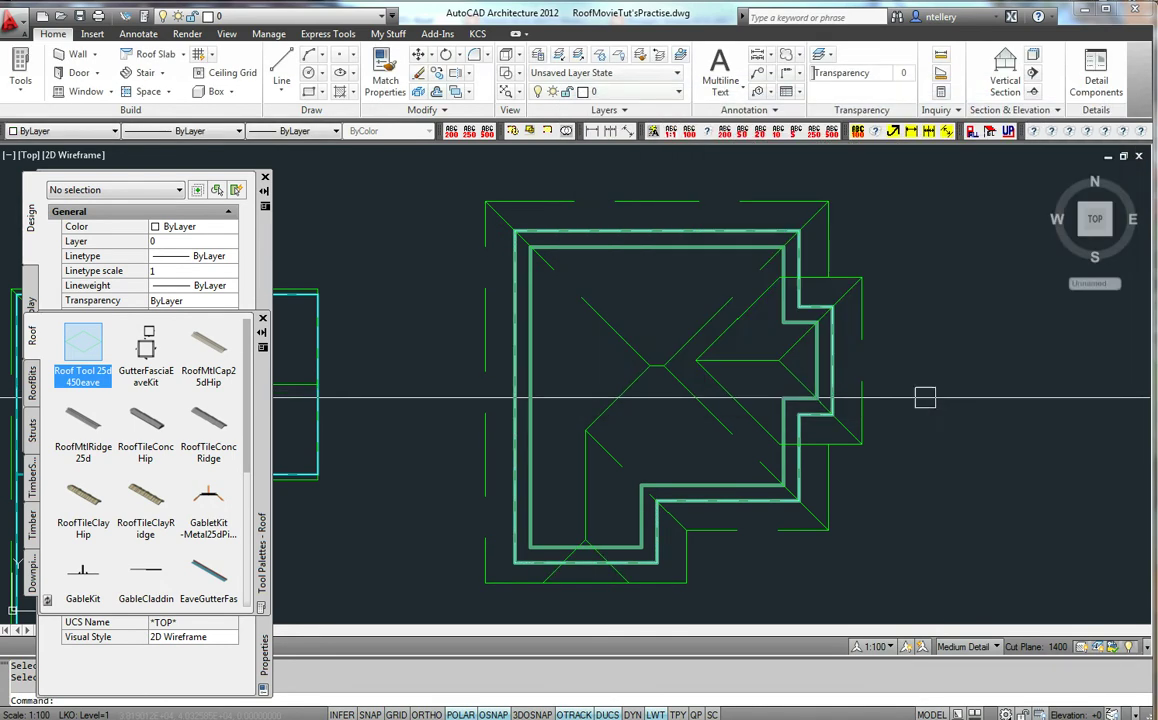
# Edit the south gable edge's faces, setting face 0 to a 25-degree slope and face 1 to a 90-degree slope.
pyautogui.scroll(5, 580, 563)
pyautogui.scroll(-6, 580, 563)
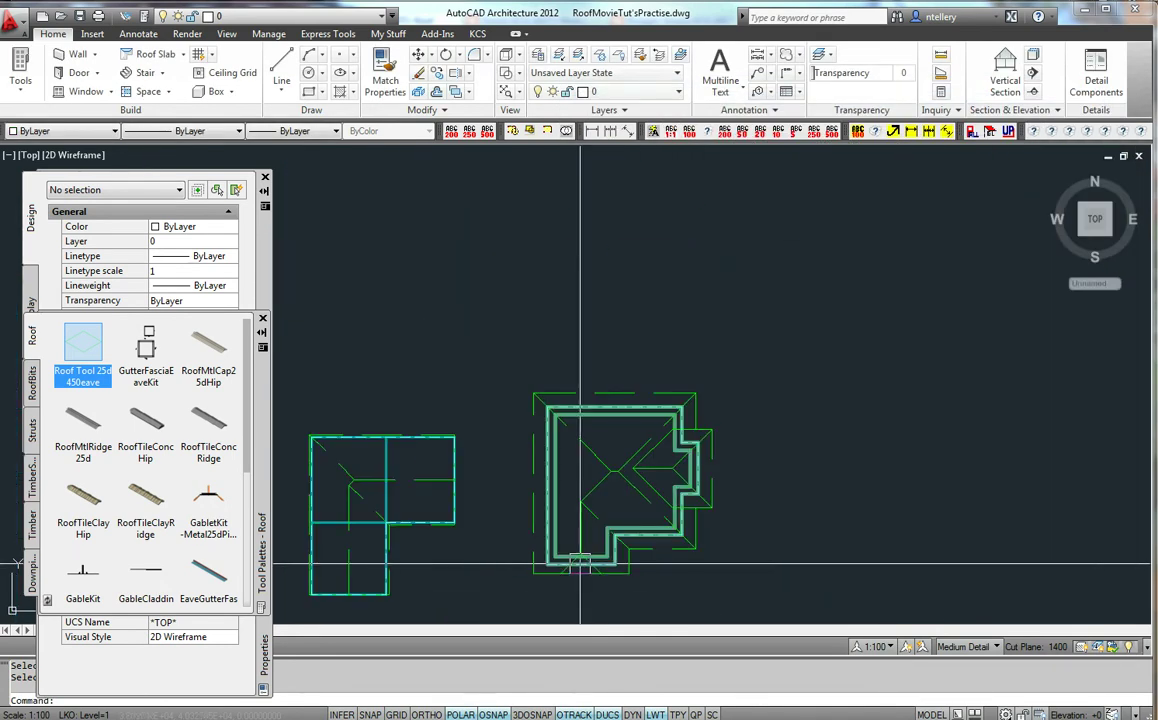
pyautogui.scroll(3, 575, 560)
pyautogui.scroll(-3, 574, 558)
pyautogui.moveTo(577, 548); pyautogui.dragTo(589, 530, button='middle')
pyautogui.scroll(3, 589, 530)
pyautogui.press('Return')
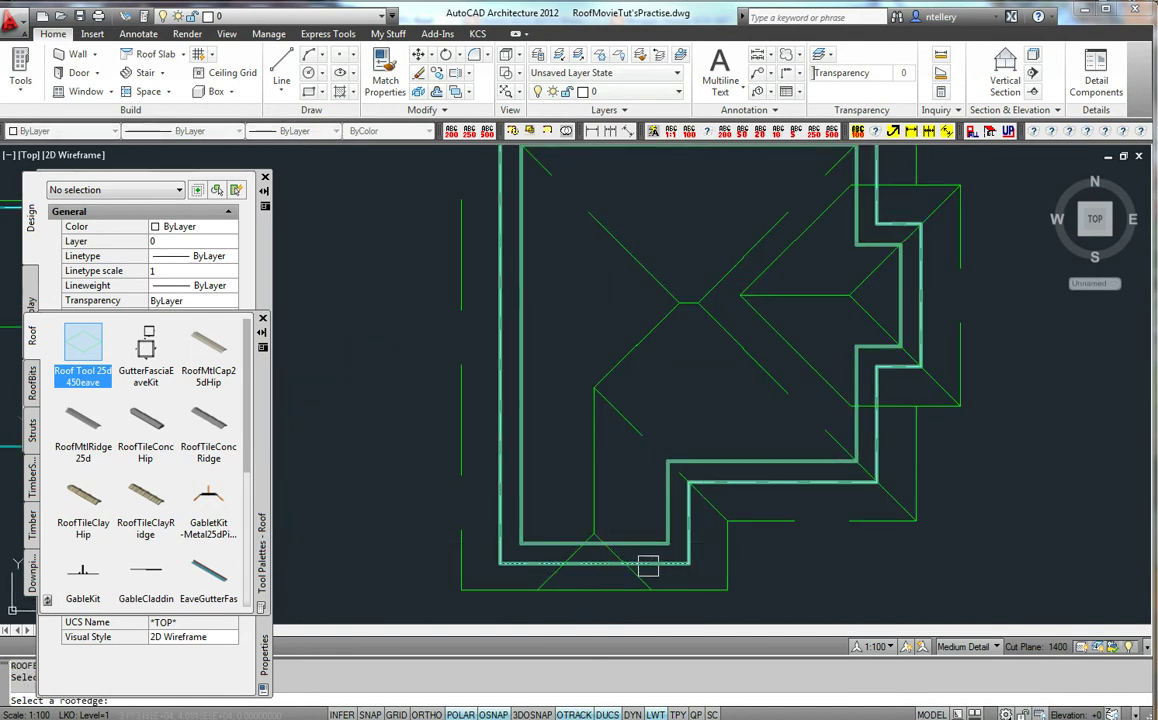
pyautogui.click(648, 566)
pyautogui.doubleClick(871, 289)
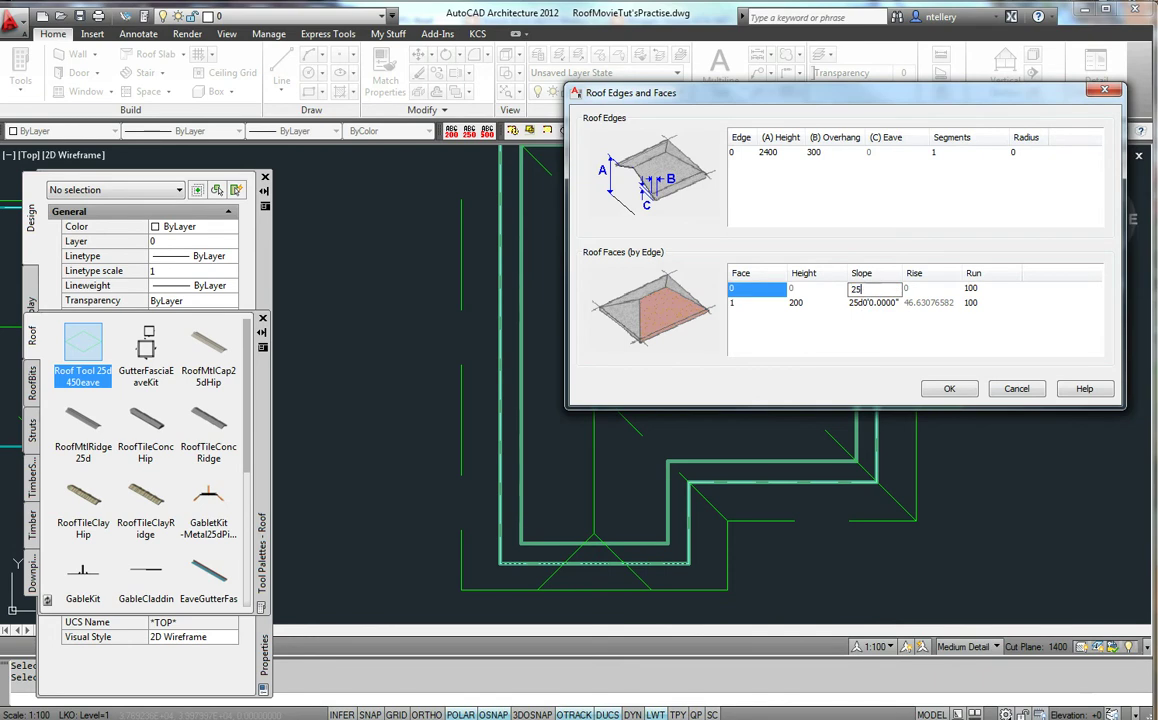
pyautogui.write('25')
pyautogui.doubleClick(874, 303)
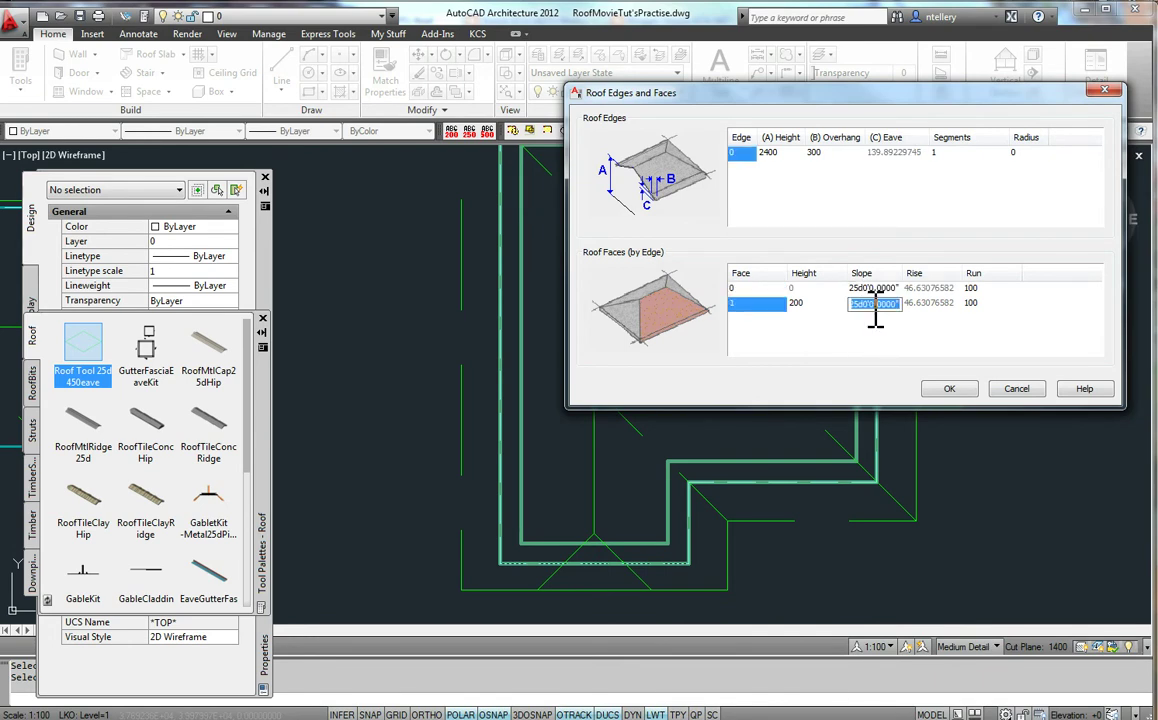
pyautogui.write('90')
pyautogui.press('Return')
pyautogui.click(949, 388)
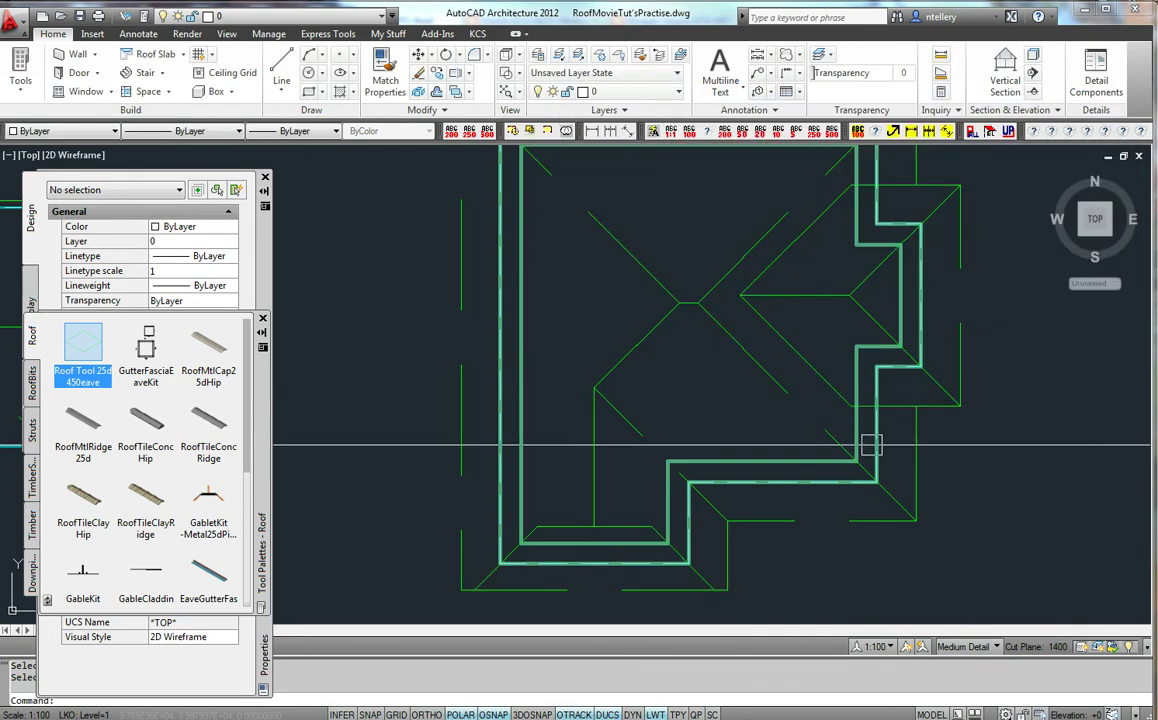
# Inspect the roof's reshaped south gable in 3D with the Object Viewer.
pyautogui.click(638, 519)
pyautogui.rightClick(633, 525)
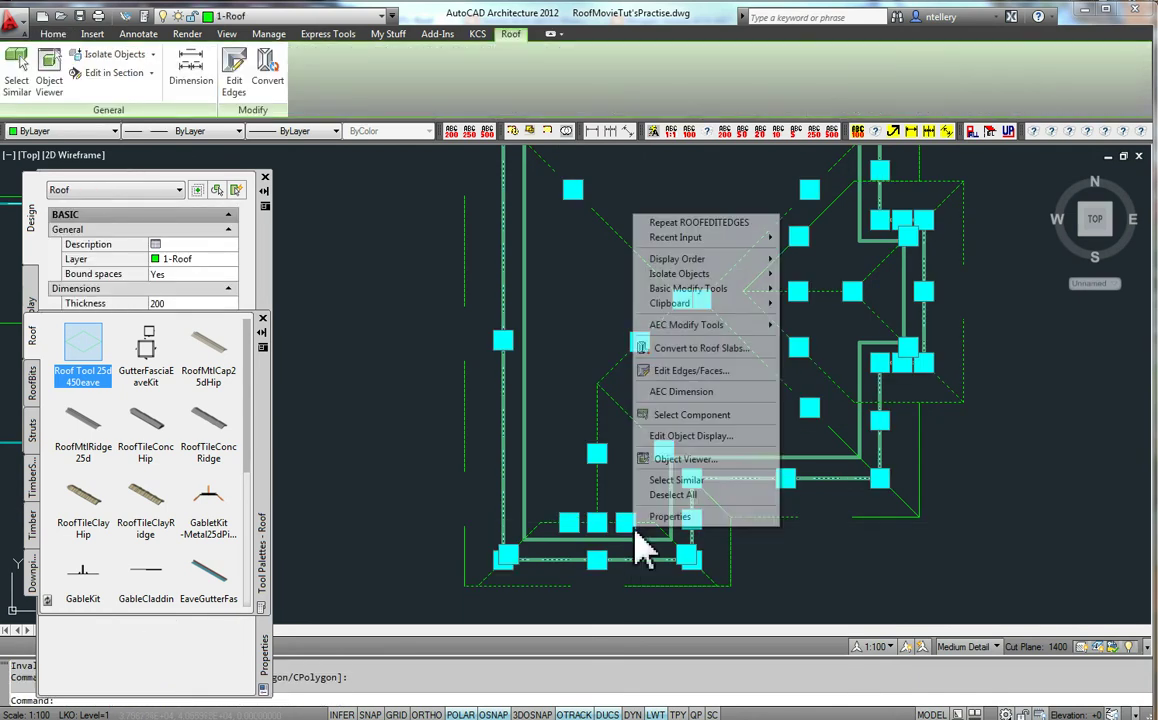
pyautogui.click(722, 460)
pyautogui.moveTo(737, 467); pyautogui.dragTo(690, 505)
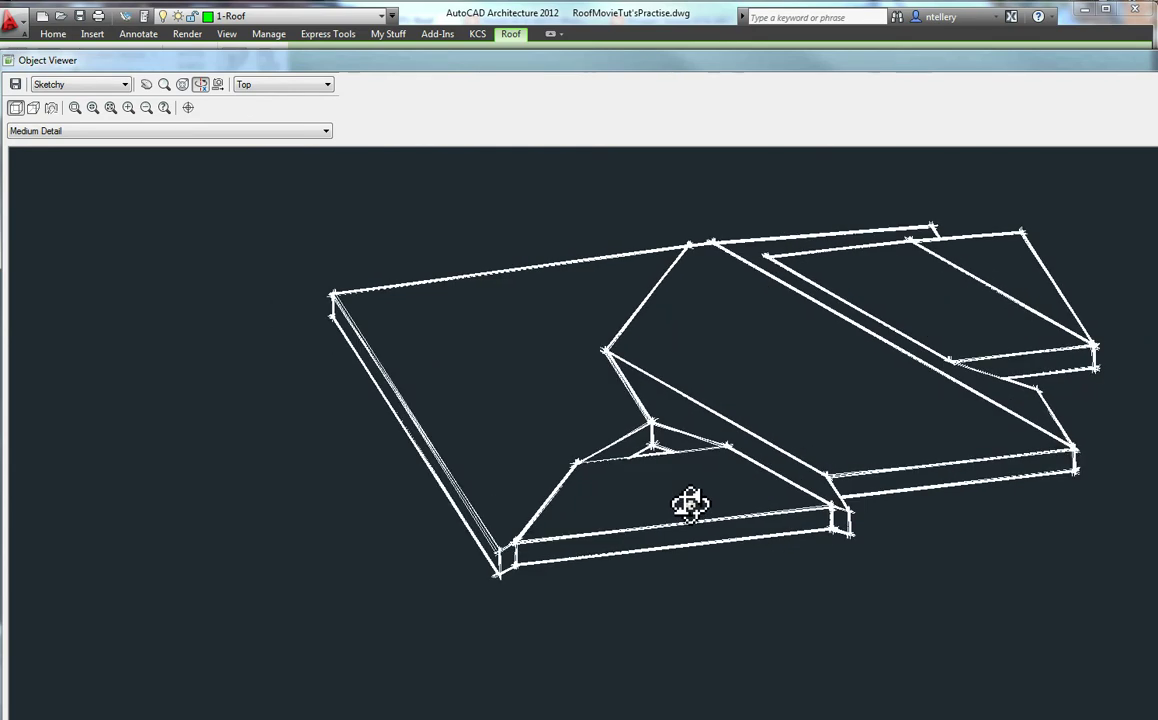
pyautogui.press('Escape')
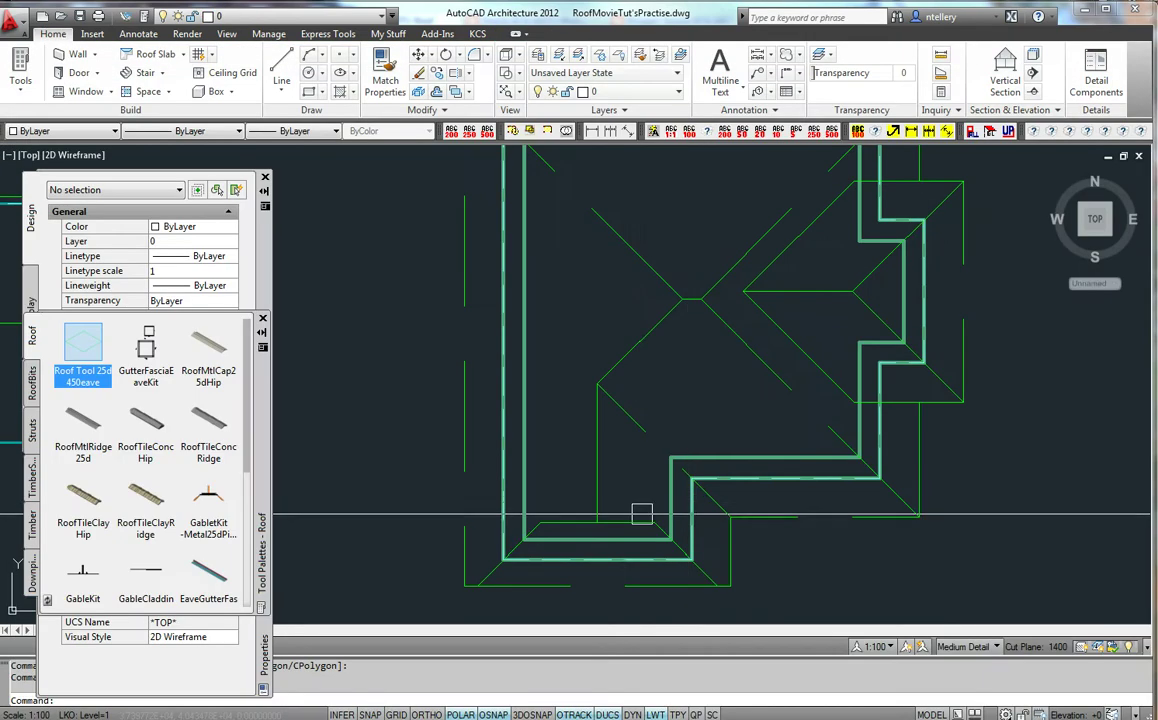
# Examine the face heights and slopes of the south gable edge in Roof Edges and Faces.
pyautogui.click(622, 527)
pyautogui.press('Escape')
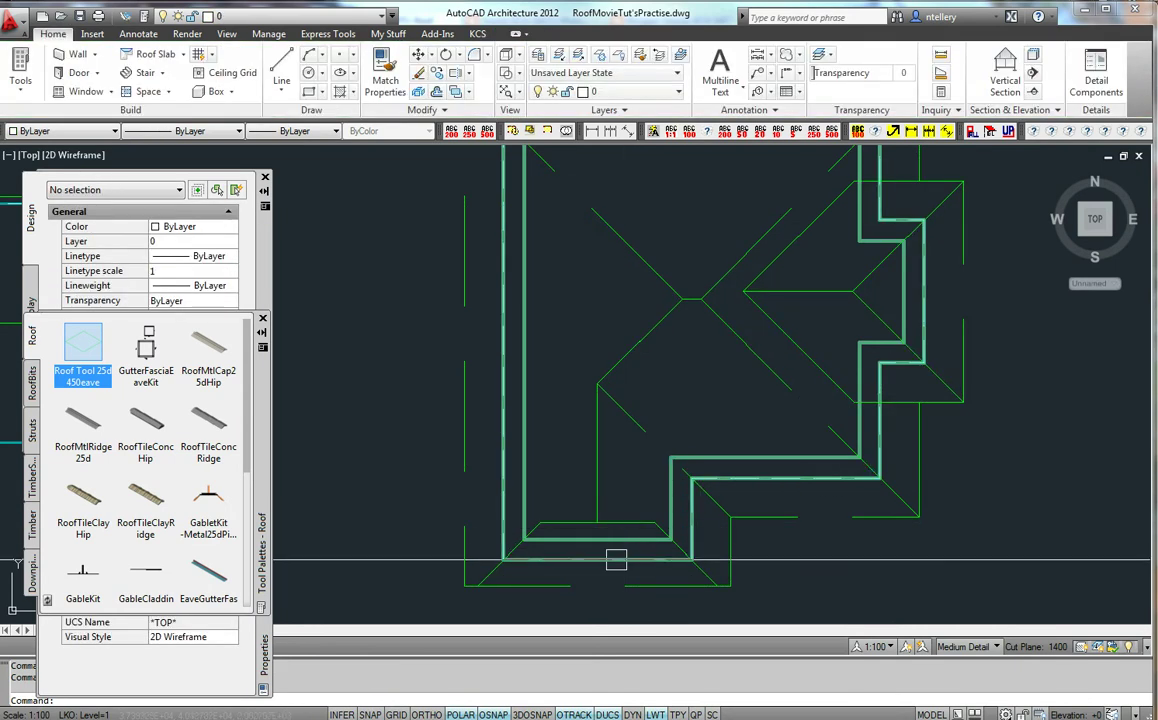
pyautogui.click(597, 553)
pyautogui.rightClick(600, 556)
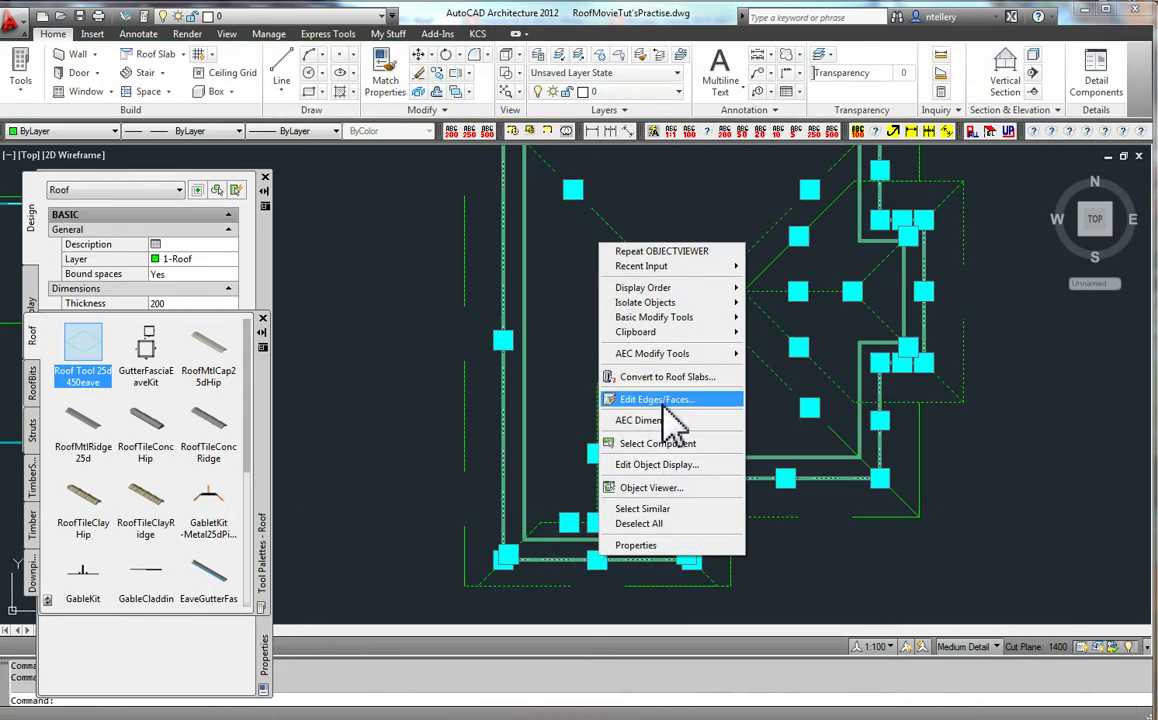
pyautogui.click(662, 476)
pyautogui.click(629, 562)
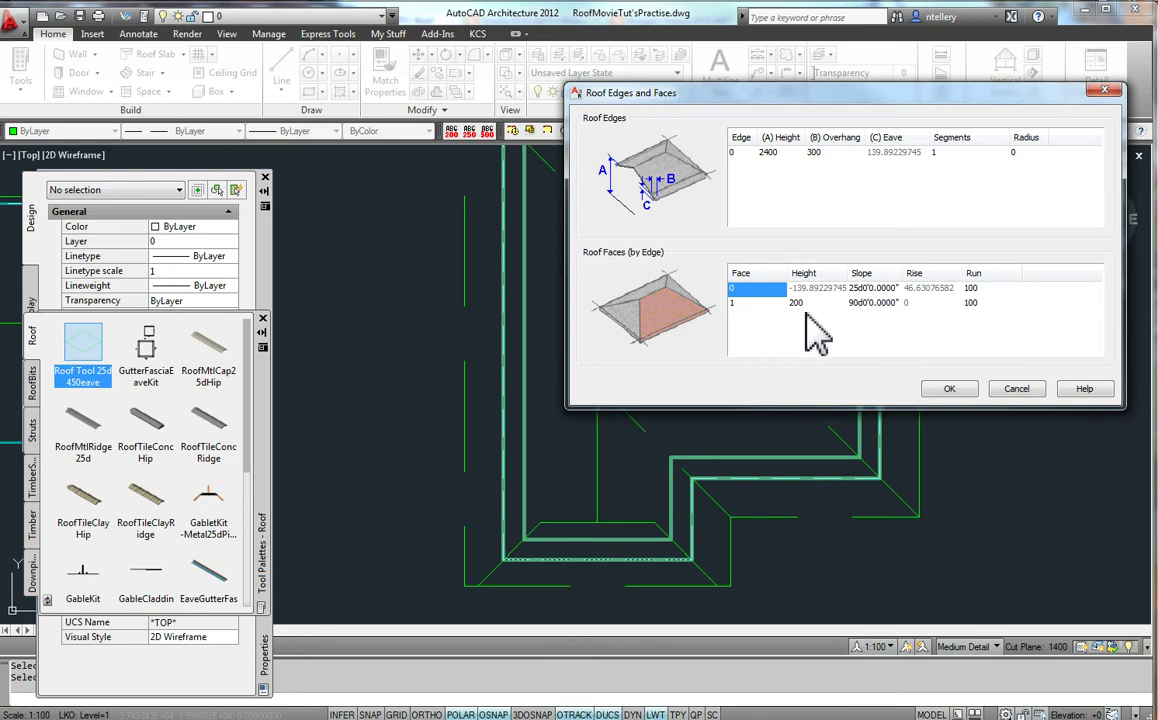
pyautogui.click(963, 392)
# Try to stretch the west end of the roof's main ridge out beyond the west eave to form a gable.
pyautogui.scroll(-2, 633, 520)
pyautogui.scroll(3, 662, 497)
pyautogui.moveTo(662, 497); pyautogui.dragTo(672, 484, button='middle')
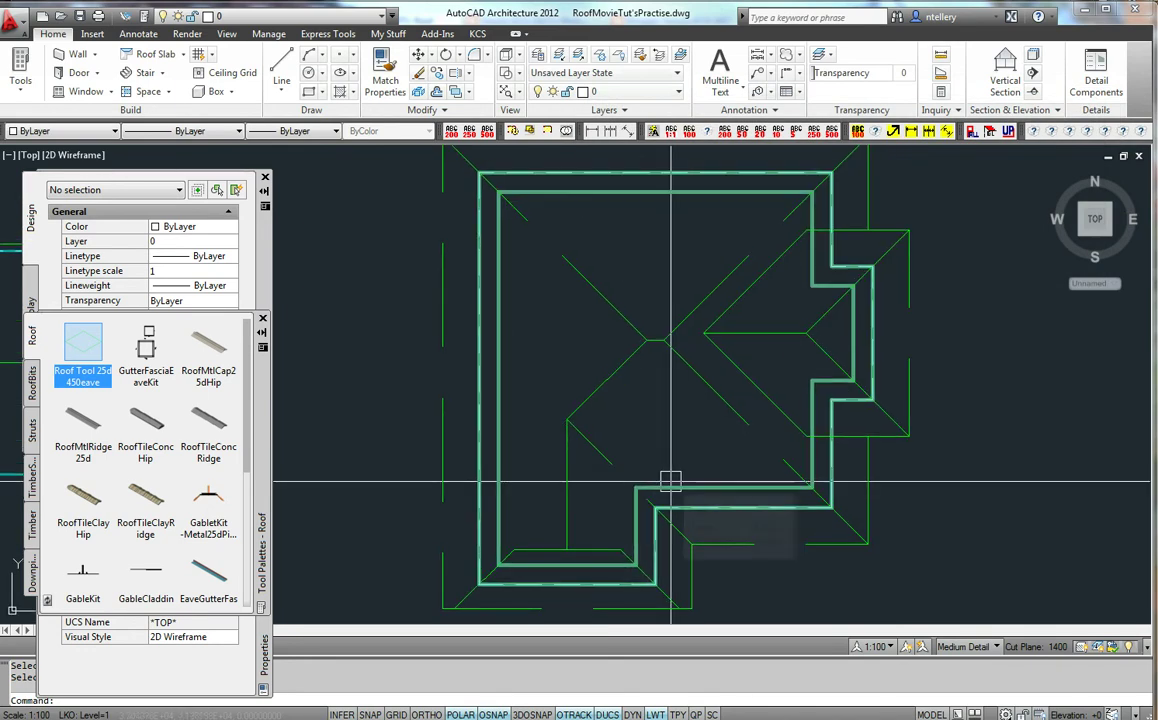
pyautogui.moveTo(670, 481)
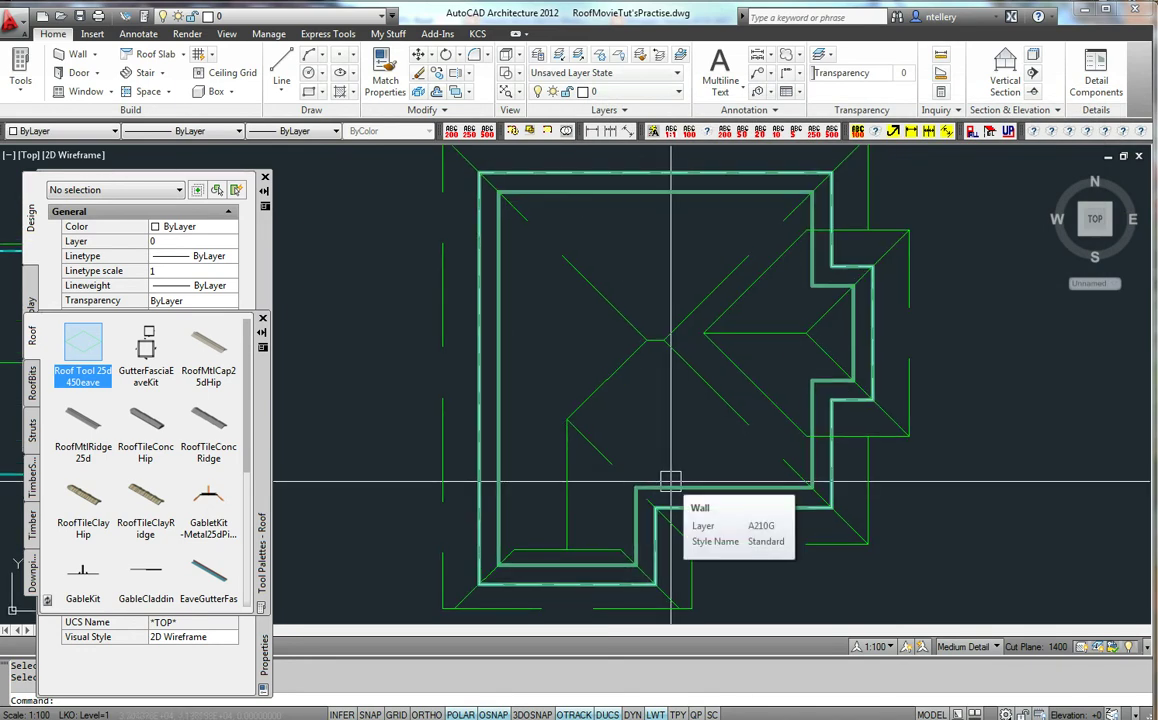
pyautogui.click(645, 373)
pyautogui.click(646, 338)
pyautogui.press('Escape')
pyautogui.click(631, 343)
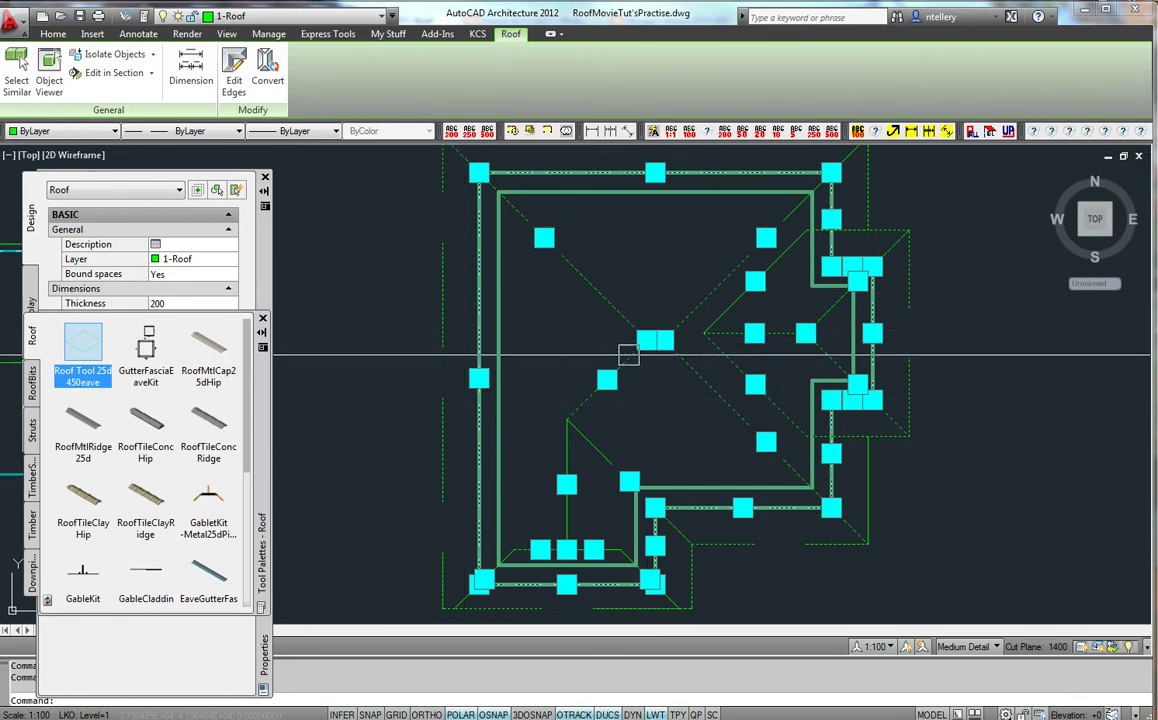
pyautogui.click(646, 340)
pyautogui.click(419, 340)
pyautogui.press('Escape')
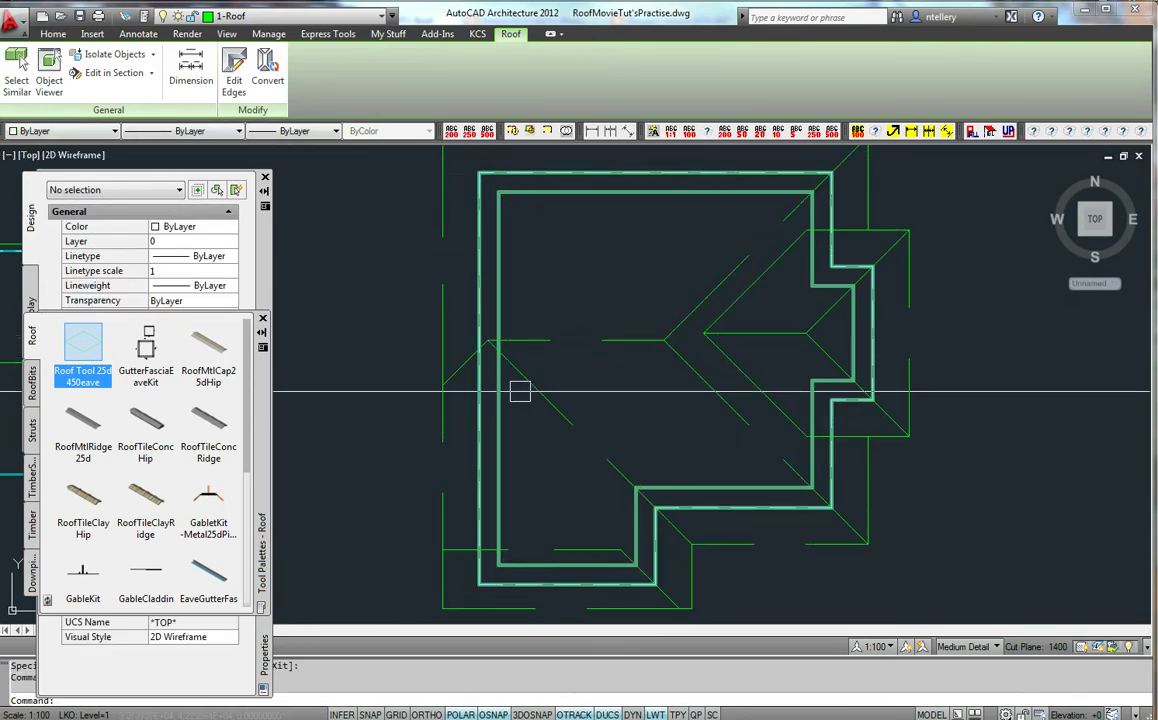
pyautogui.click(441, 449)
pyautogui.press('Escape')
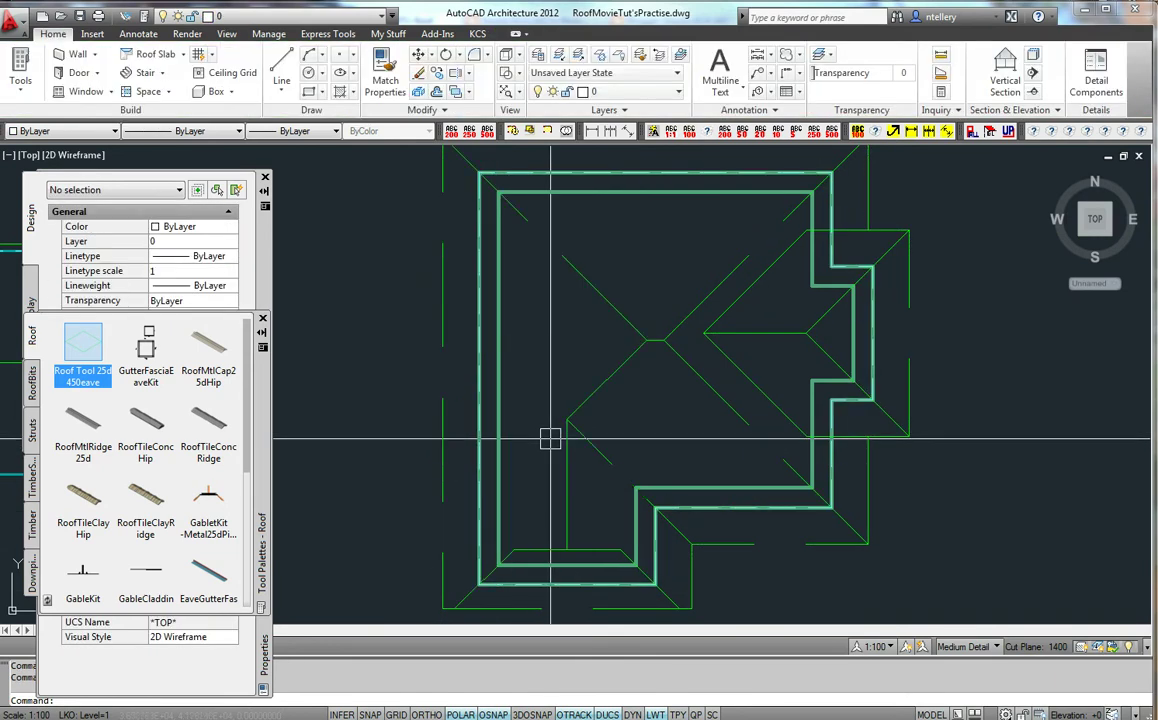
pyautogui.click(450, 430)
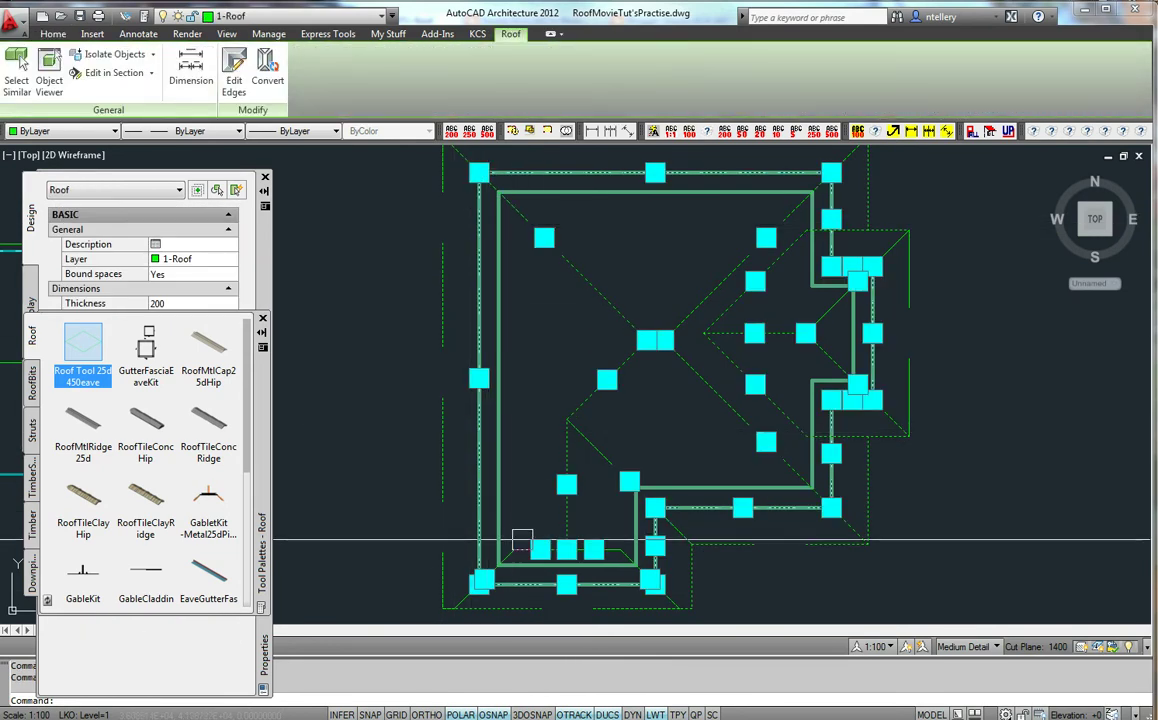
pyautogui.press('Escape')
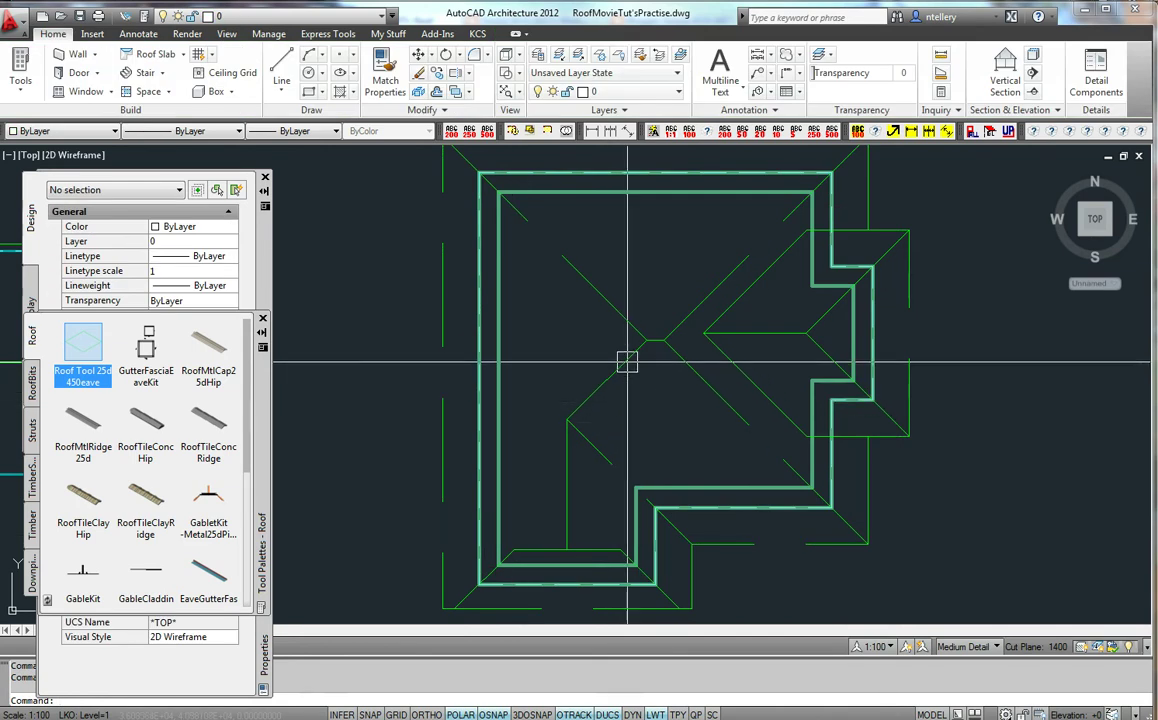
pyautogui.moveTo(625, 362); pyautogui.dragTo(624, 356, button='middle')
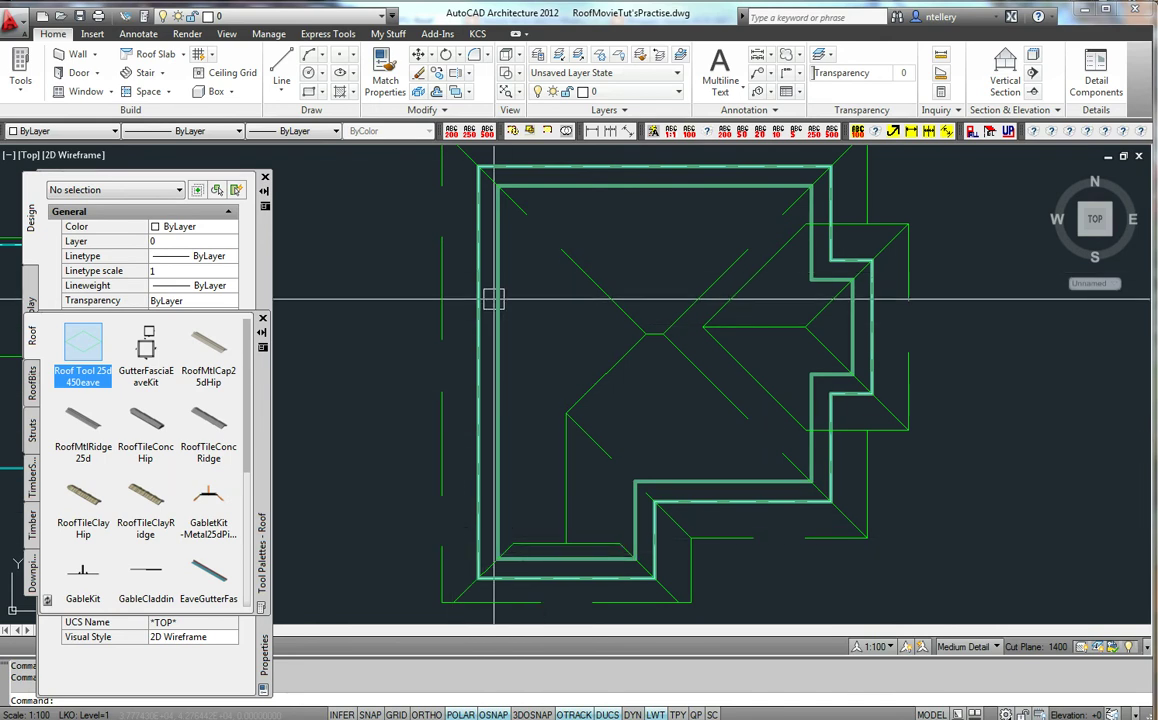
pyautogui.moveTo(630, 439); pyautogui.dragTo(631, 468, button='middle')
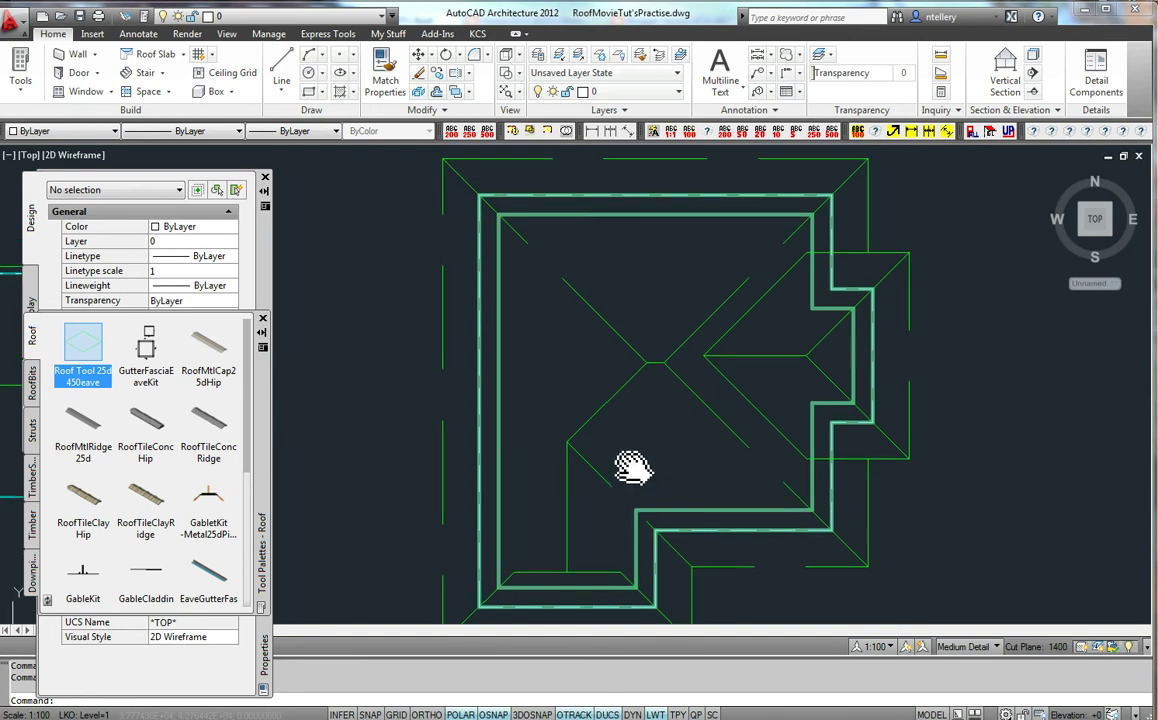
# Regenerate the drawing display.
pyautogui.write('re')
pyautogui.press('Return')
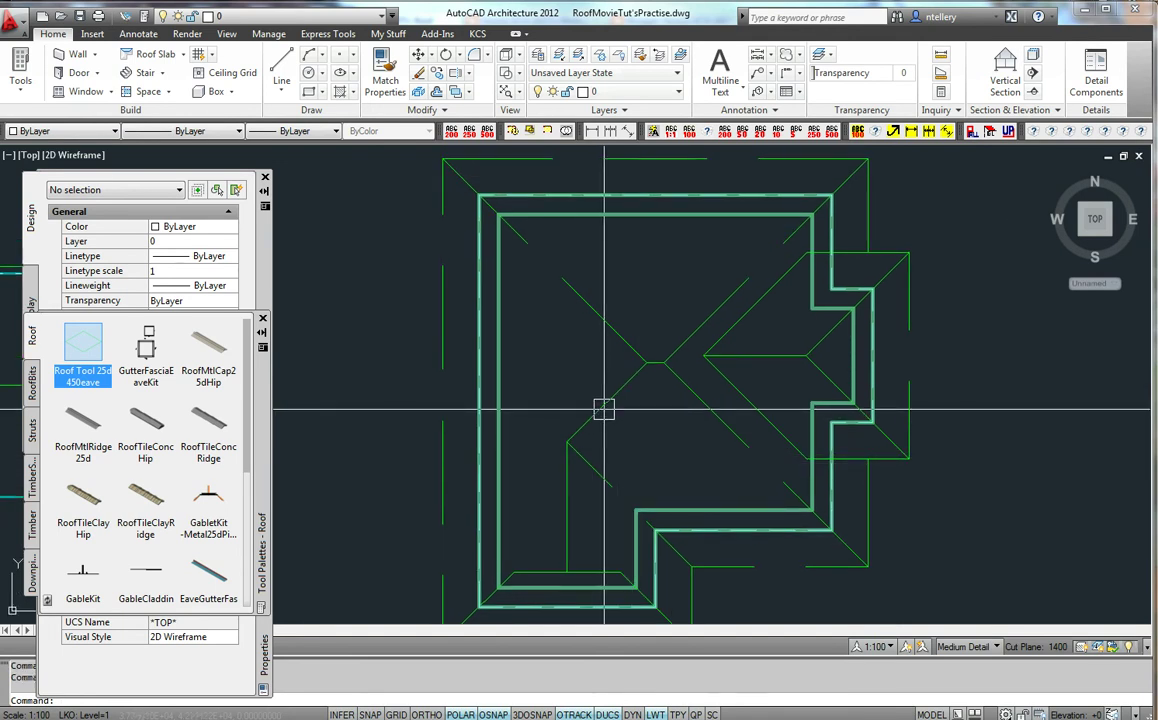
pyautogui.click(655, 380)
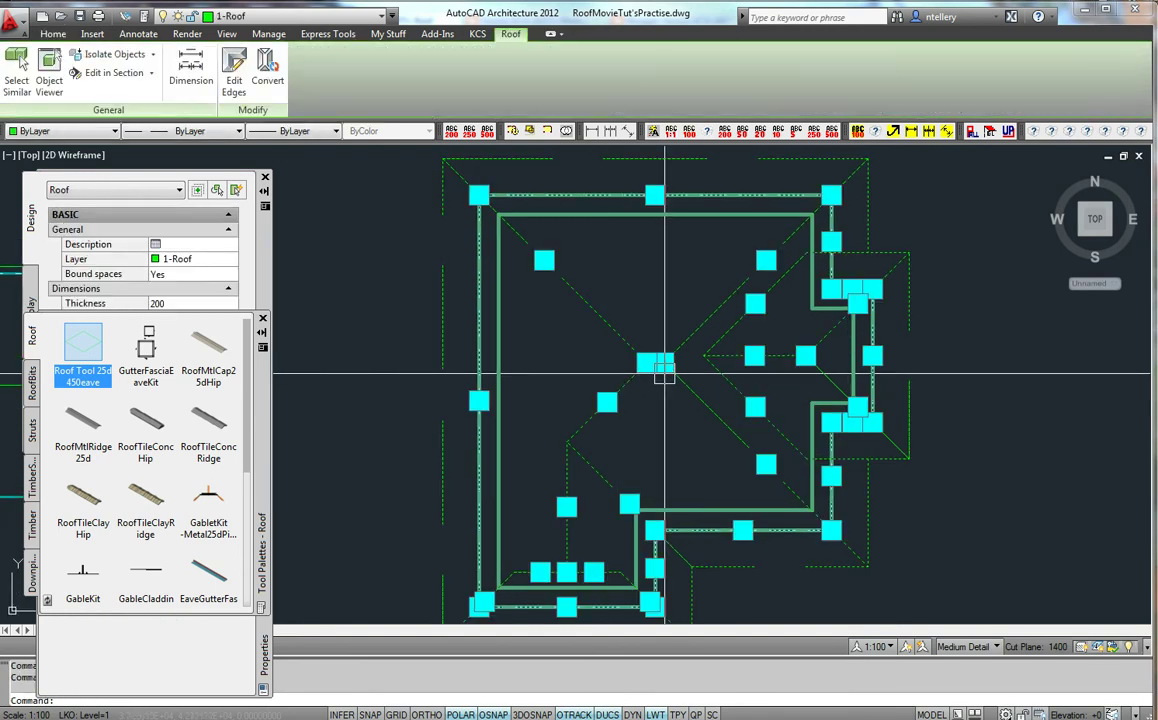
pyautogui.press('Escape')
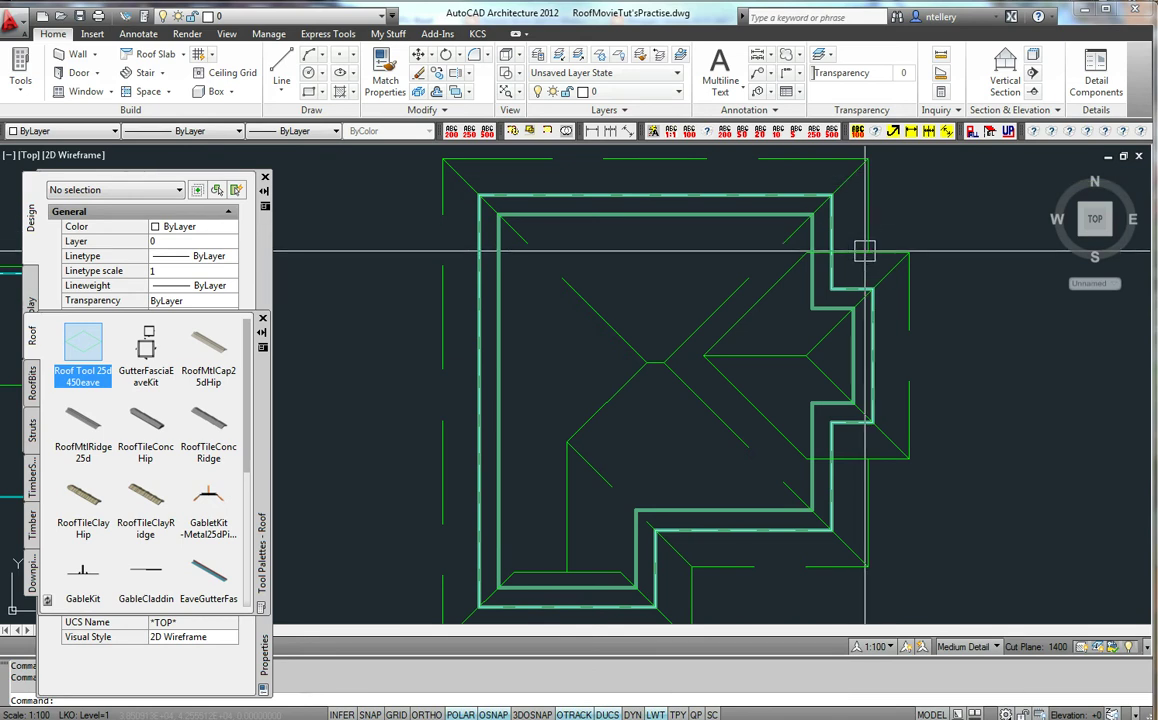
# Inspect the roof alone over the east projection in 3D with the Object Viewer.
pyautogui.click(820, 336)
pyautogui.rightClick(820, 336)
pyautogui.click(878, 584)
pyautogui.moveTo(868, 586)
pyautogui.mouseDown()
pyautogui.moveTo(706, 535)
pyautogui.moveTo(900, 640)
pyautogui.moveTo(662, 610)
pyautogui.moveTo(631, 563)
pyautogui.moveTo(711, 581)
pyautogui.moveTo(814, 534)
pyautogui.mouseUp()
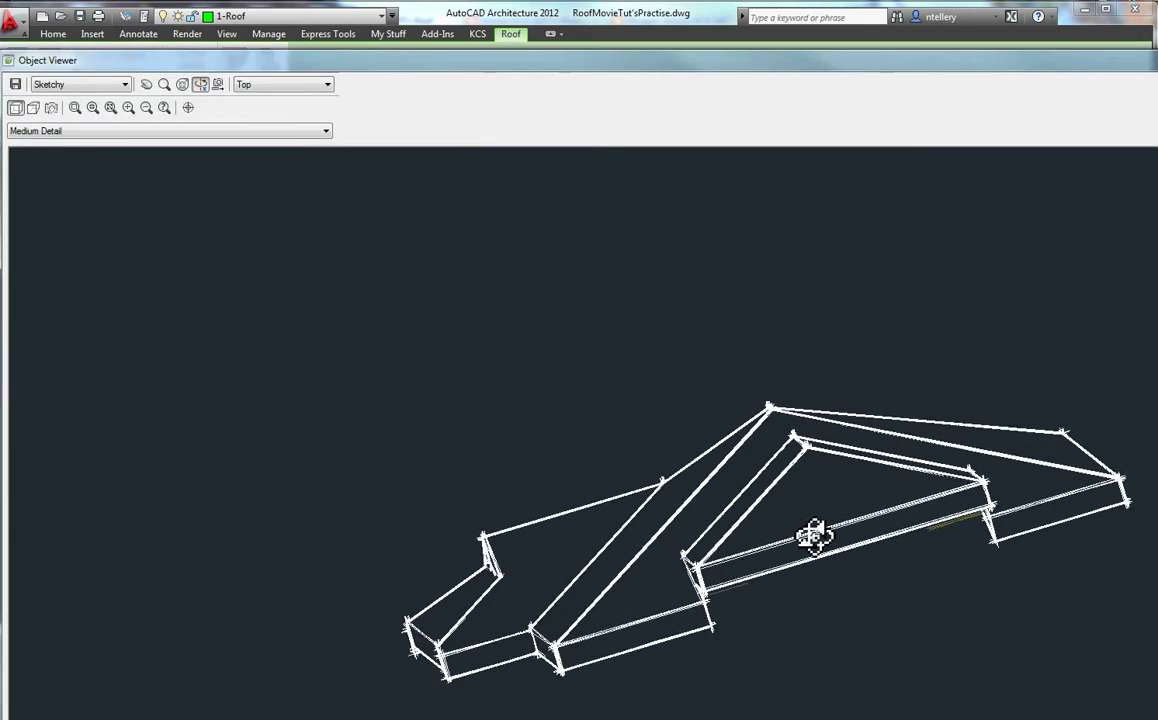
pyautogui.press('Escape')
# Inspect the roof together with the house walls around the east projection in the Object Viewer.
pyautogui.click(910, 537)
pyautogui.click(827, 227)
pyautogui.rightClick(827, 227)
pyautogui.click(862, 425)
pyautogui.moveTo(925, 594); pyautogui.dragTo(972, 408)
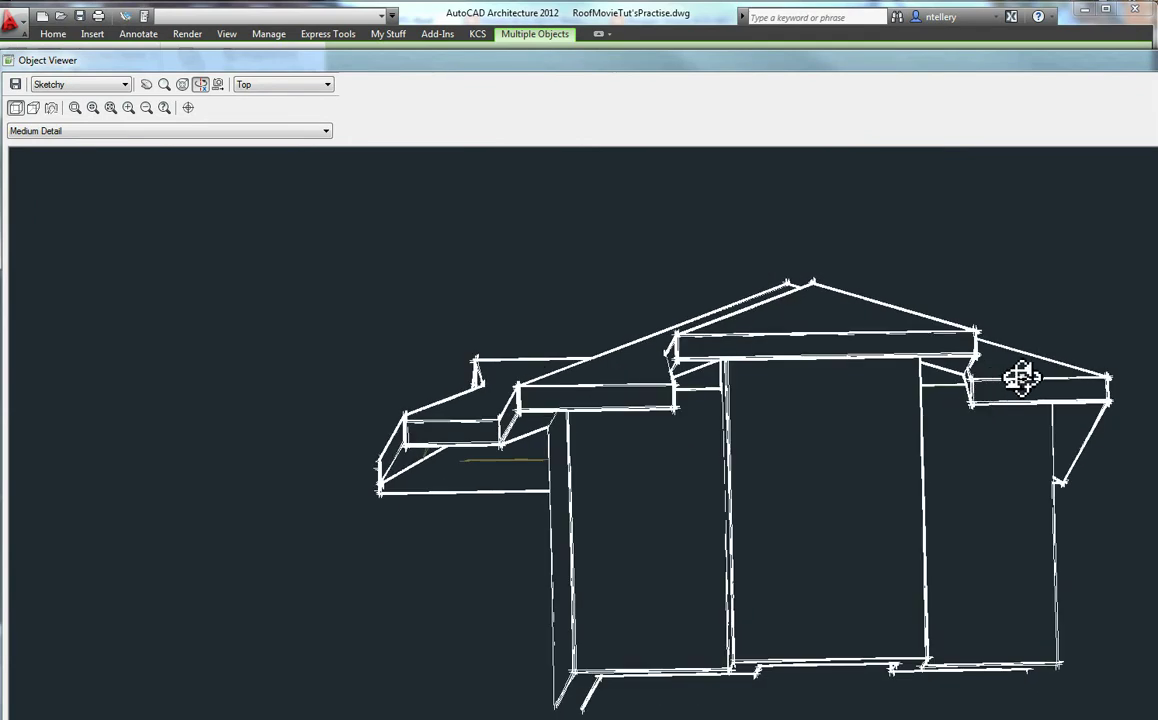
pyautogui.moveTo(953, 401)
pyautogui.mouseDown()
pyautogui.moveTo(832, 463)
pyautogui.moveTo(777, 543)
pyautogui.moveTo(806, 532)
pyautogui.mouseUp()
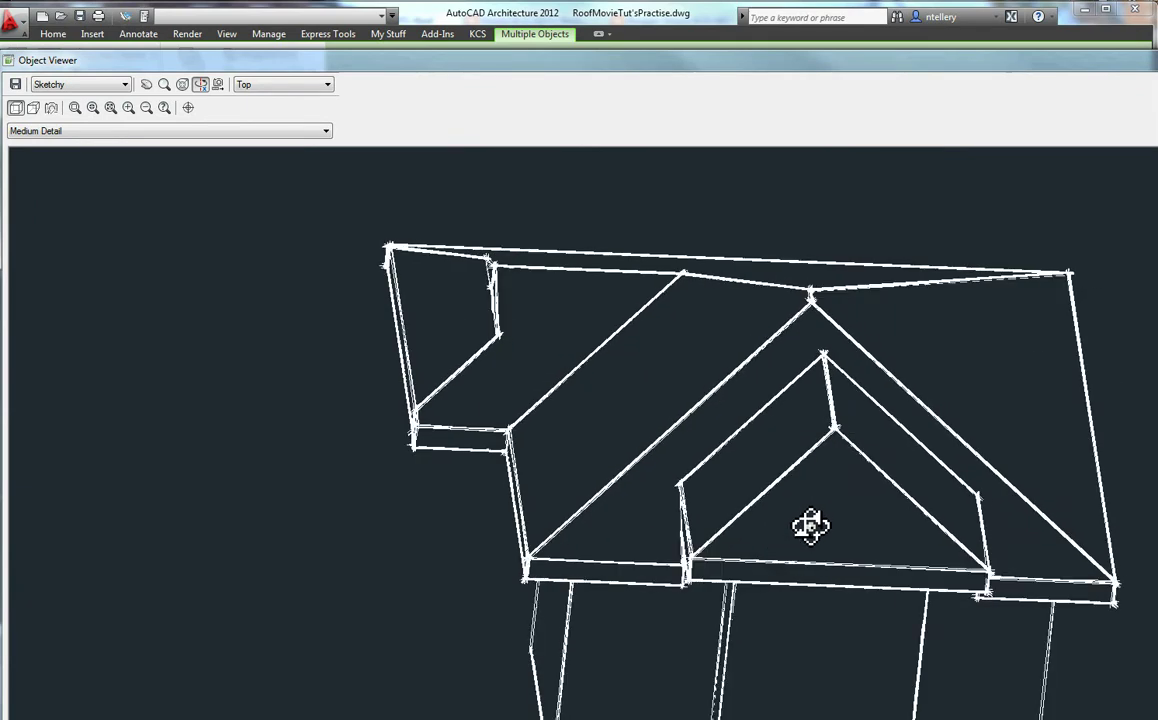
pyautogui.press('Escape')
# Erase the roof from the house plan, keeping the walls.
pyautogui.write('e')
pyautogui.press('Return')
pyautogui.click(784, 362)
pyautogui.press('Return')
pyautogui.moveTo(776, 387); pyautogui.dragTo(767, 383, button='middle')
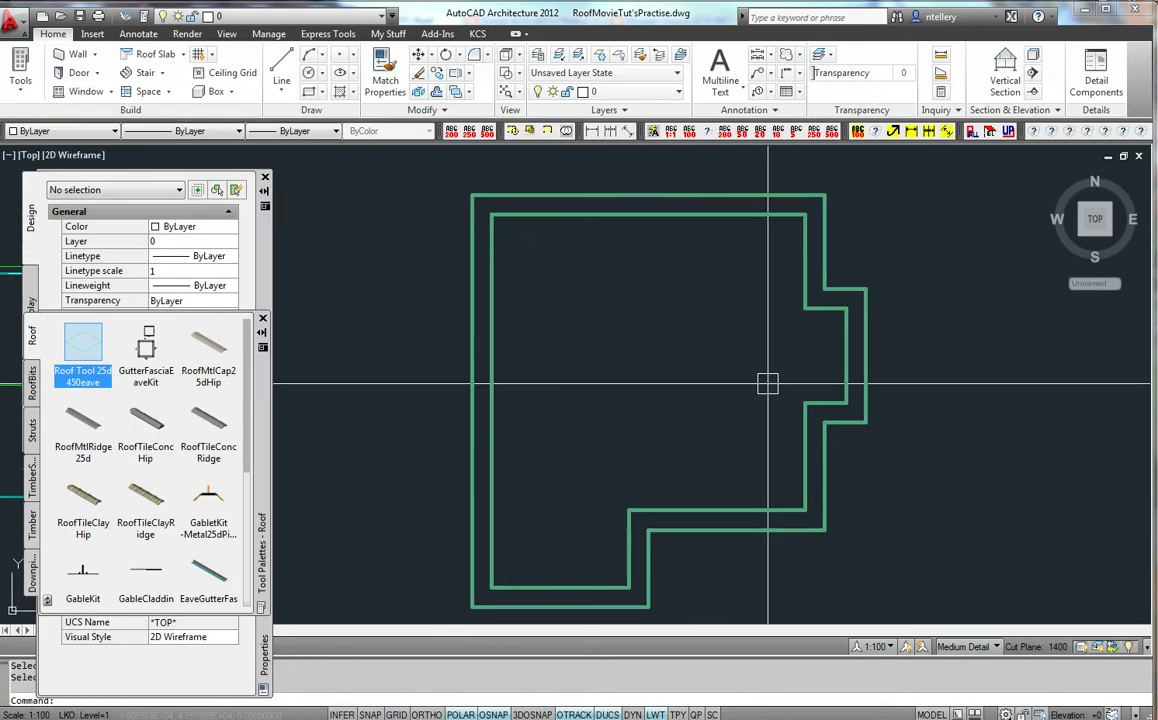
pyautogui.write('ro')
pyautogui.press('Return')
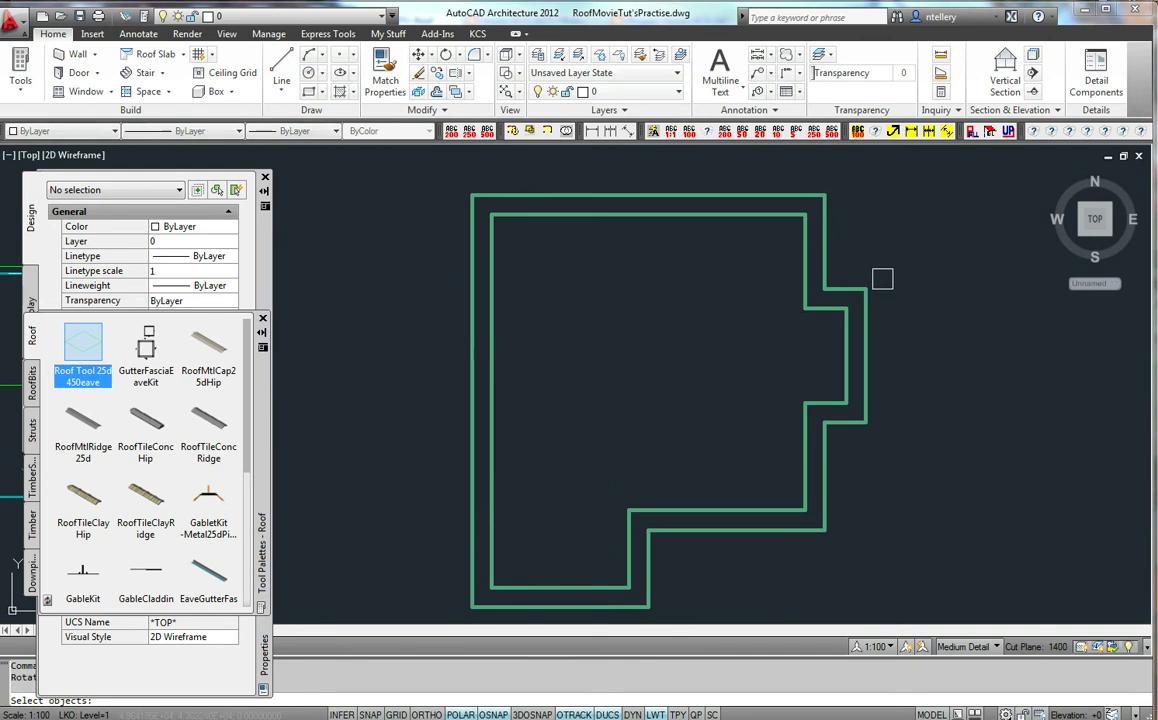
pyautogui.press('Escape')
# Draw a rectangle over the east projection, between its outer wall corner and the opposite corner where it meets the main wall.
pyautogui.write('rectan')
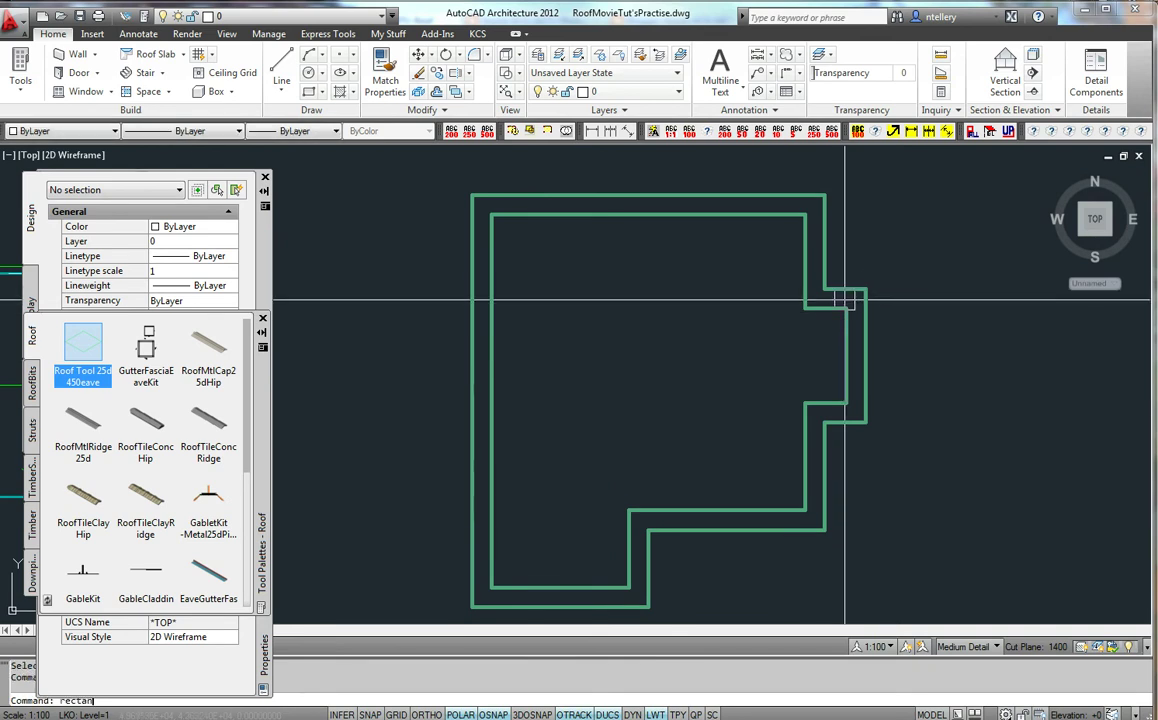
pyautogui.write('g')
pyautogui.press('Return')
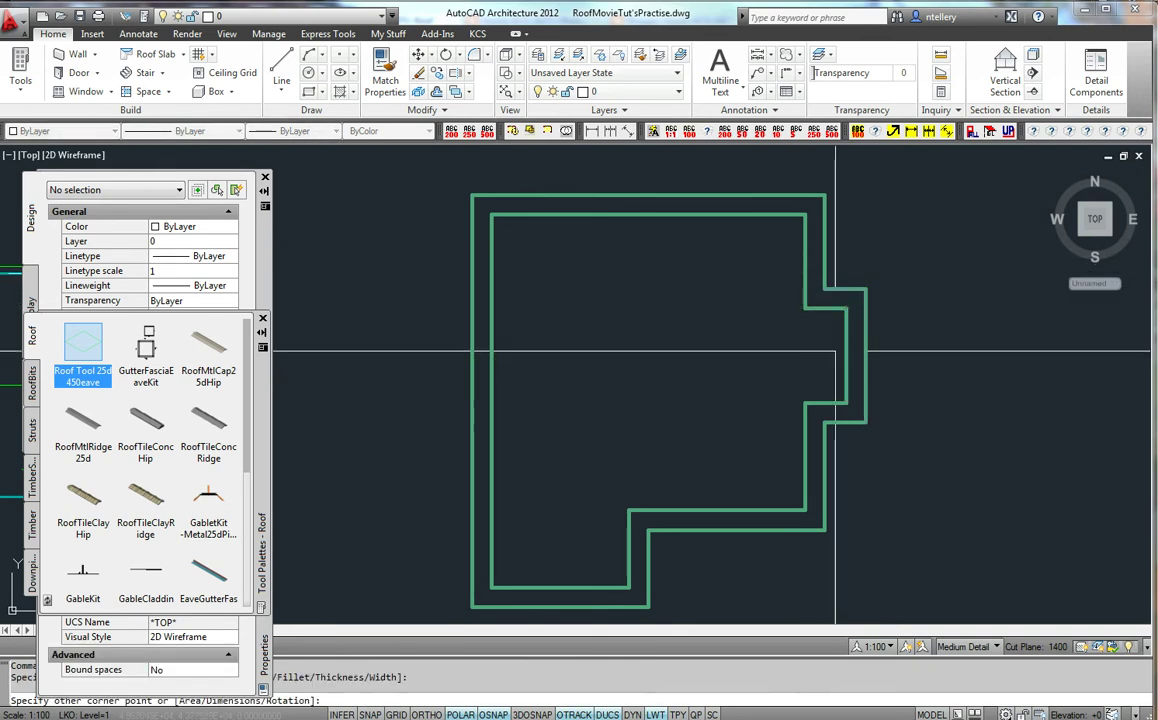
pyautogui.scroll(5, 809, 393)
pyautogui.click(812, 433)
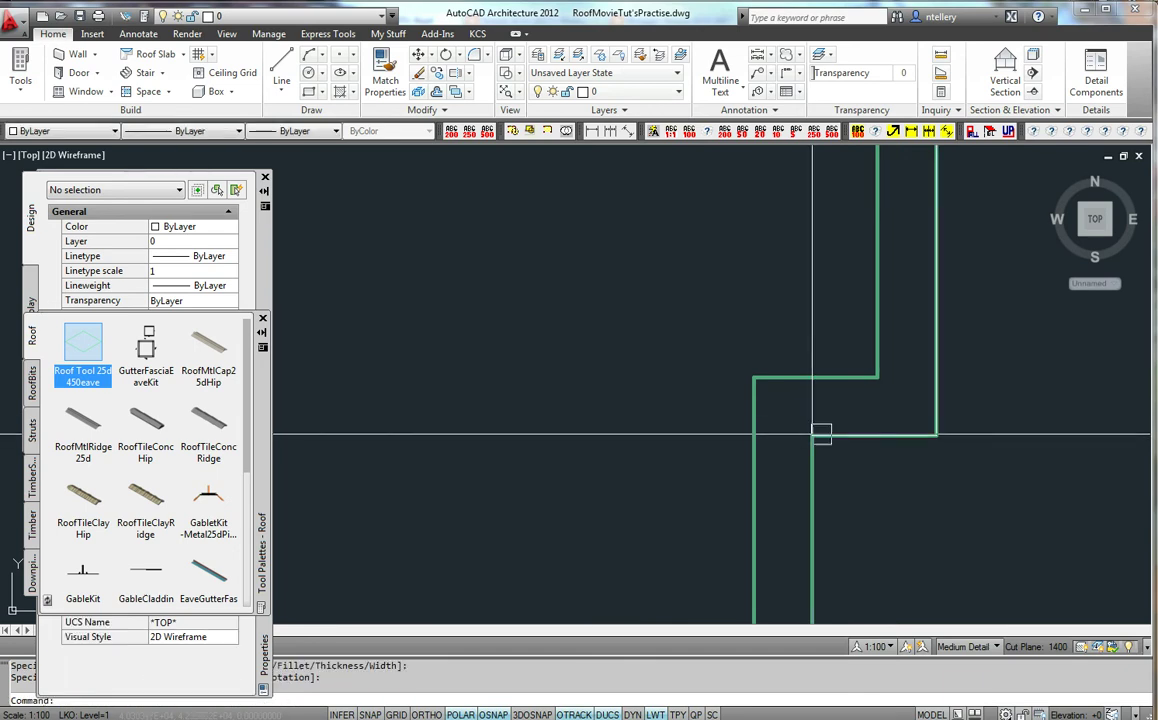
# Stretch the rectangle's west edge westward so it extends past the main east wall into the house.
pyautogui.scroll(-3, 812, 433)
pyautogui.click(884, 220)
pyautogui.click(817, 330)
pyautogui.click(817, 326)
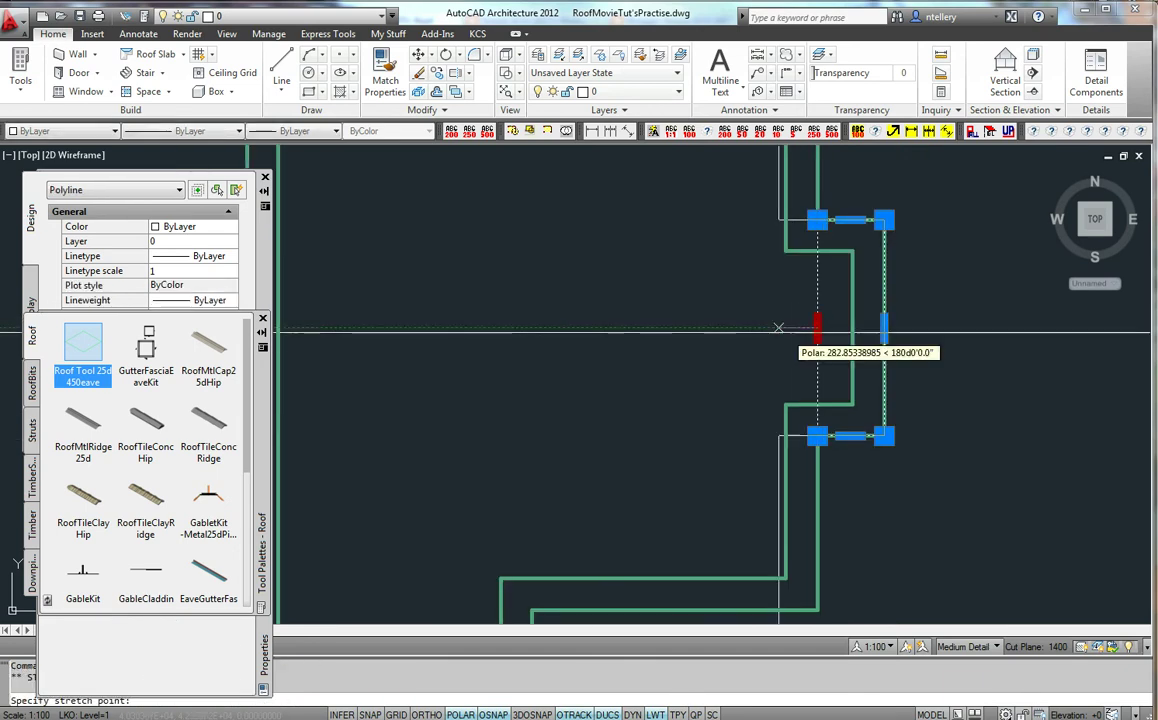
pyautogui.click(700, 328)
# Offset the rectangle outward by about 50 mm on all sides.
pyautogui.moveTo(862, 335); pyautogui.dragTo(716, 395, button='middle')
pyautogui.press('Escape')
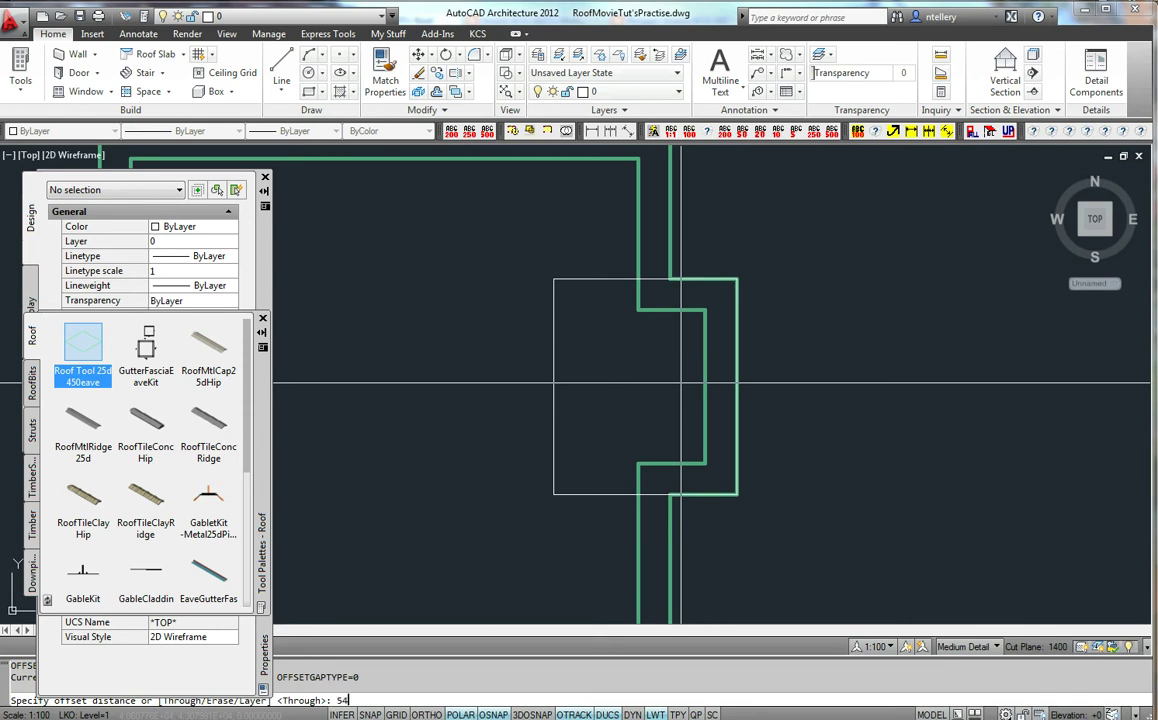
pyautogui.press('Return')
pyautogui.click(558, 372)
pyautogui.click(481, 380)
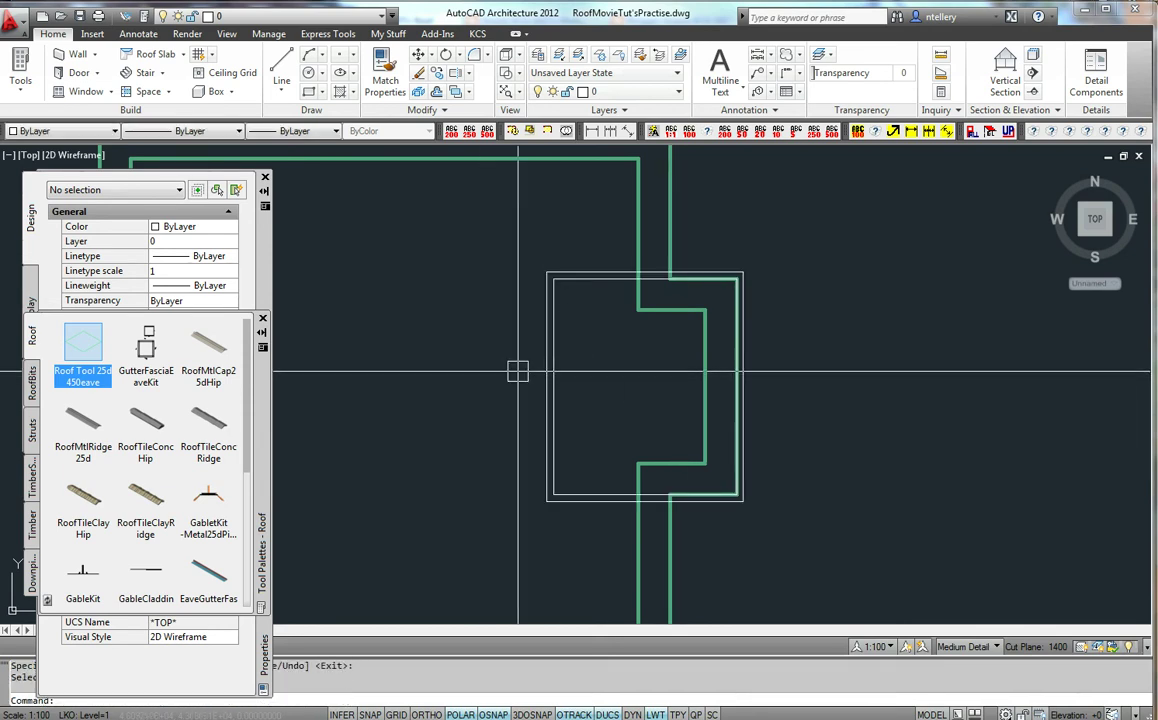
# Stretch the outer rectangle's west edge 100 mm to the east, inside the inner rectangle's west edge.
pyautogui.scroll(2, 517, 372)
pyautogui.moveTo(545, 460); pyautogui.dragTo(552, 520, button='middle')
pyautogui.press('Return')
pyautogui.write('s')
pyautogui.press('Return')
pyautogui.click(553, 611)
pyautogui.click(508, 180)
pyautogui.press('Return')
pyautogui.click(641, 342)
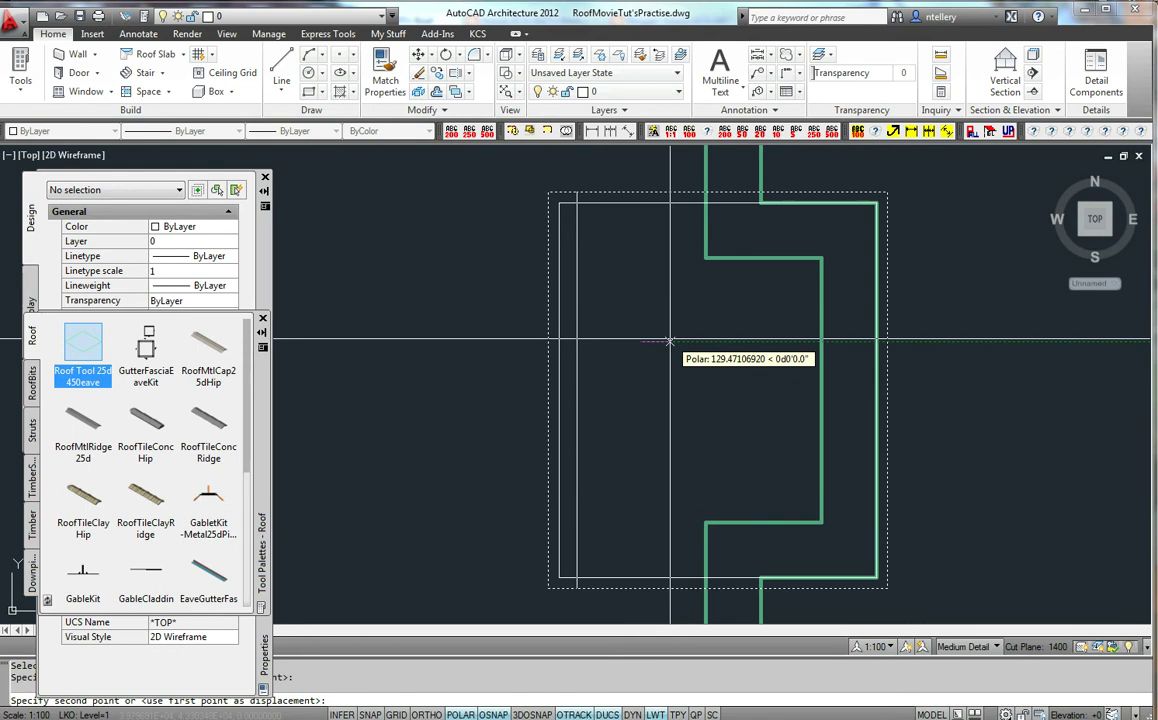
pyautogui.press('Return')
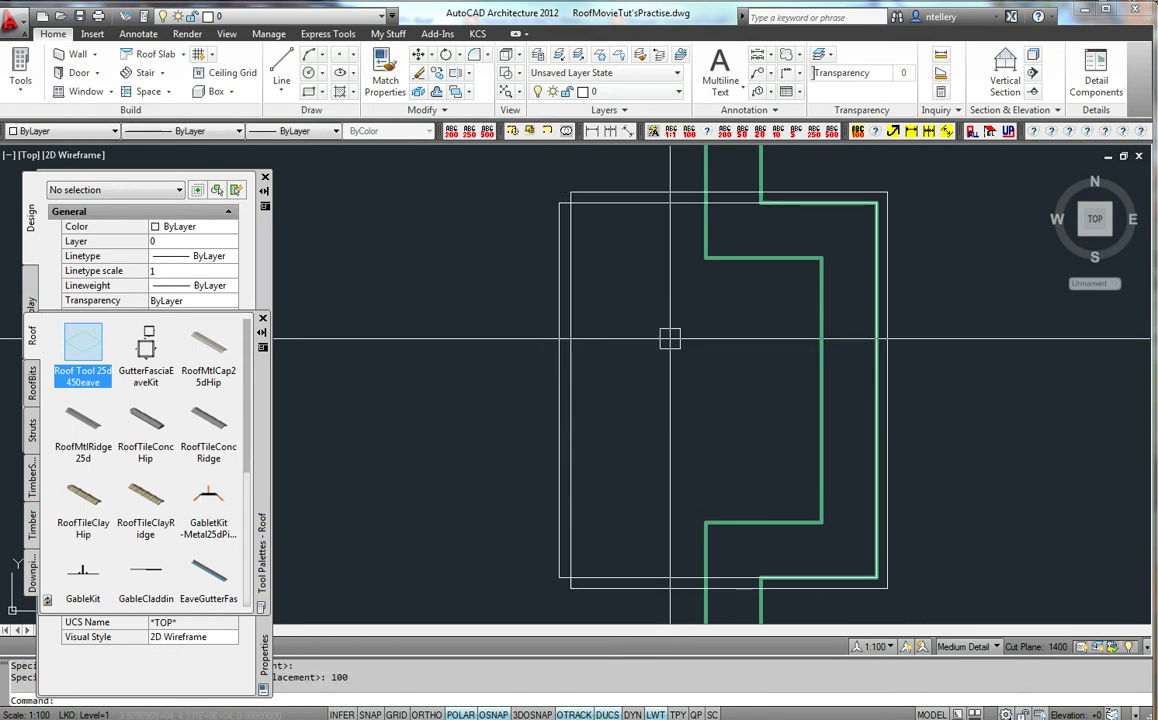
pyautogui.click(670, 338)
pyautogui.click(483, 320)
pyautogui.press('Escape')
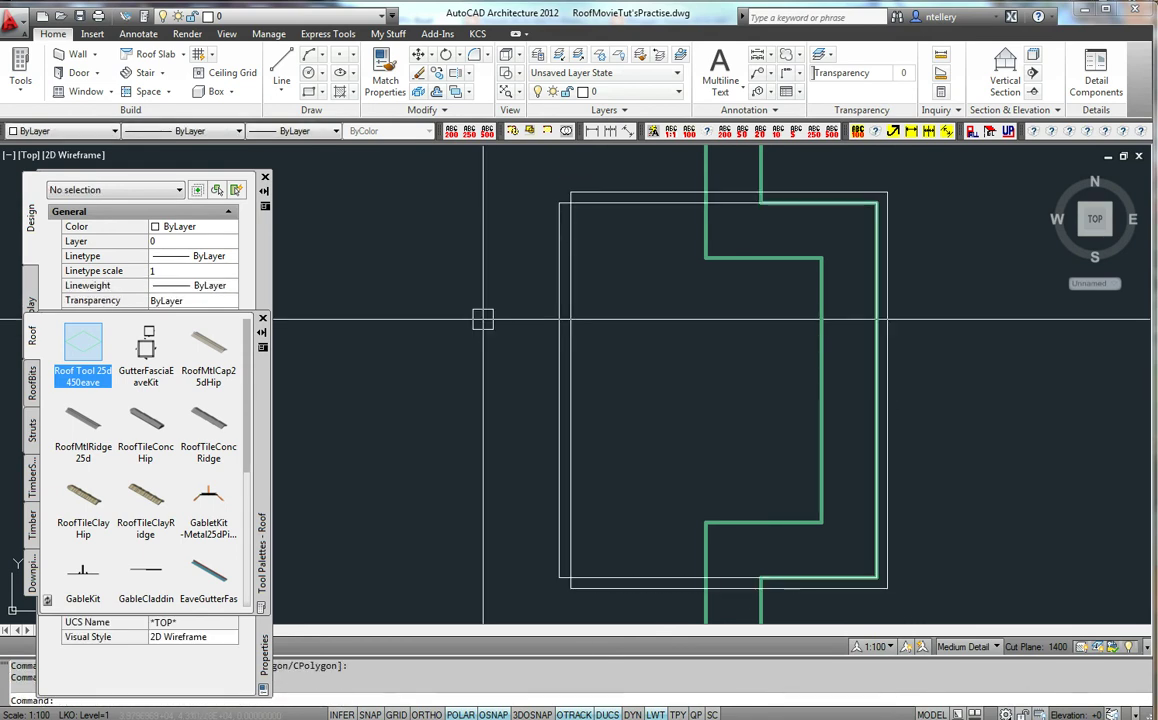
# Start a roof with Roof Tool 25d 450eave and place points on the main outer wall corners anticlockwise from north-west to south-east.
pyautogui.scroll(-5, 608, 308)
pyautogui.moveTo(590, 327); pyautogui.dragTo(642, 331, button='middle')
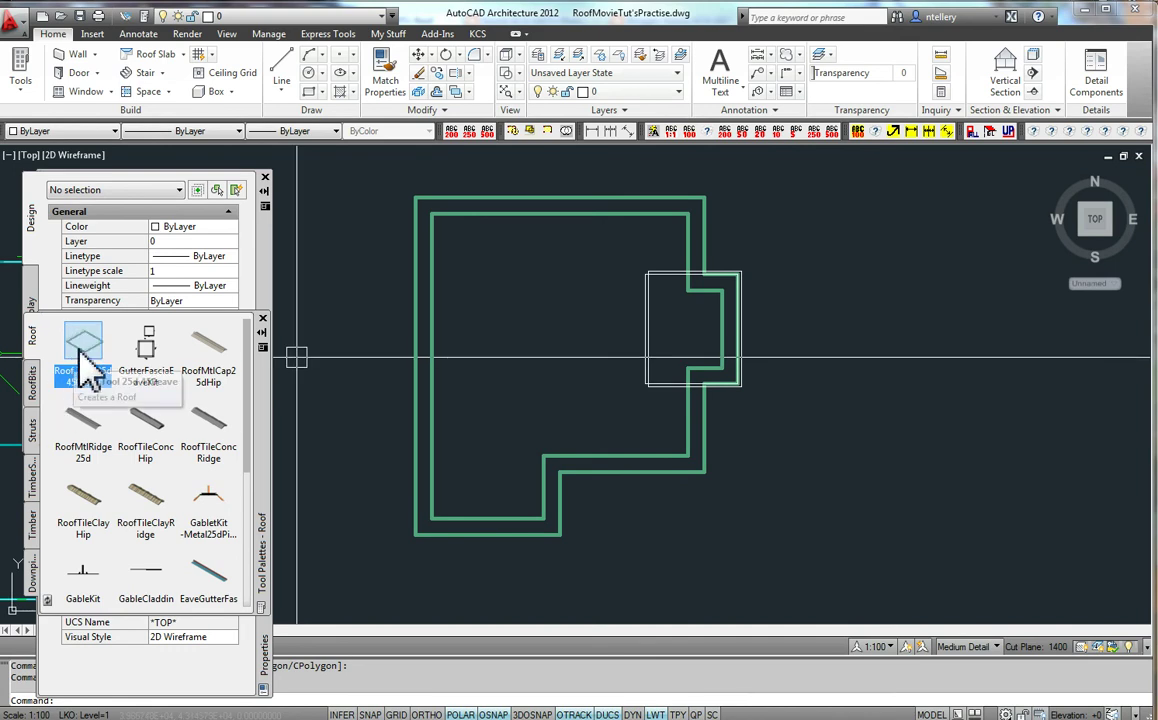
pyautogui.click(86, 357)
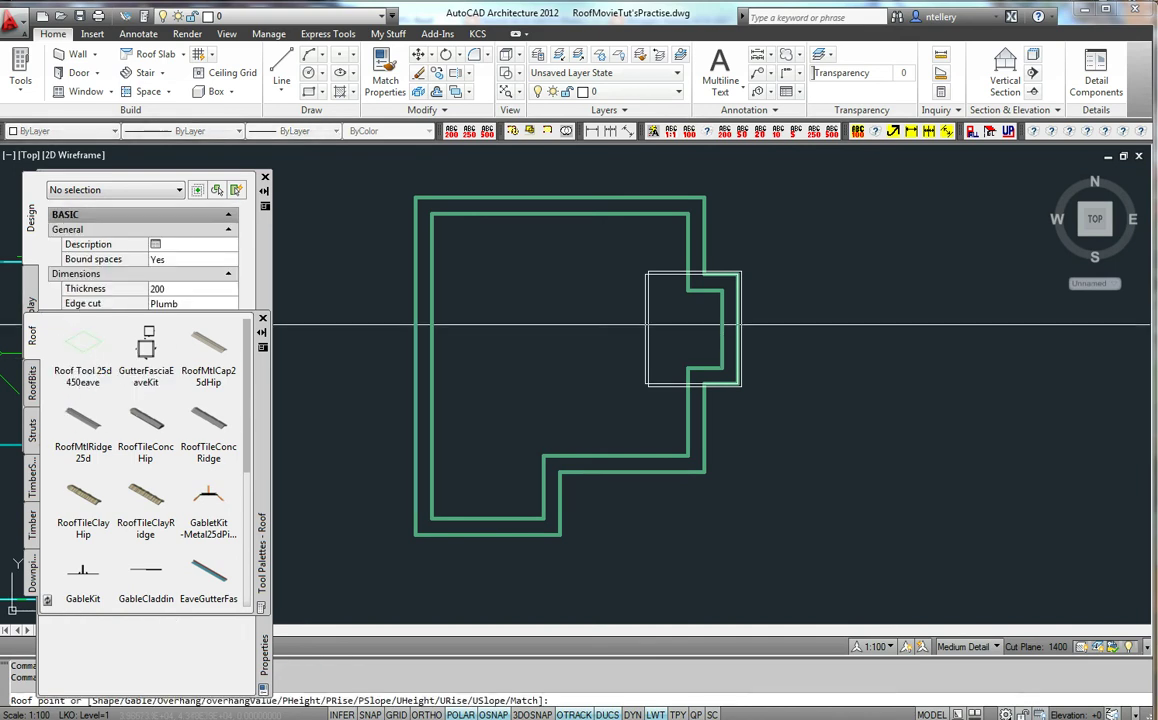
pyautogui.moveTo(415, 197); pyautogui.dragTo(468, 251, button='middle')
pyautogui.click(468, 251)
pyautogui.click(468, 593)
pyautogui.click(614, 592)
pyautogui.click(190, 303)
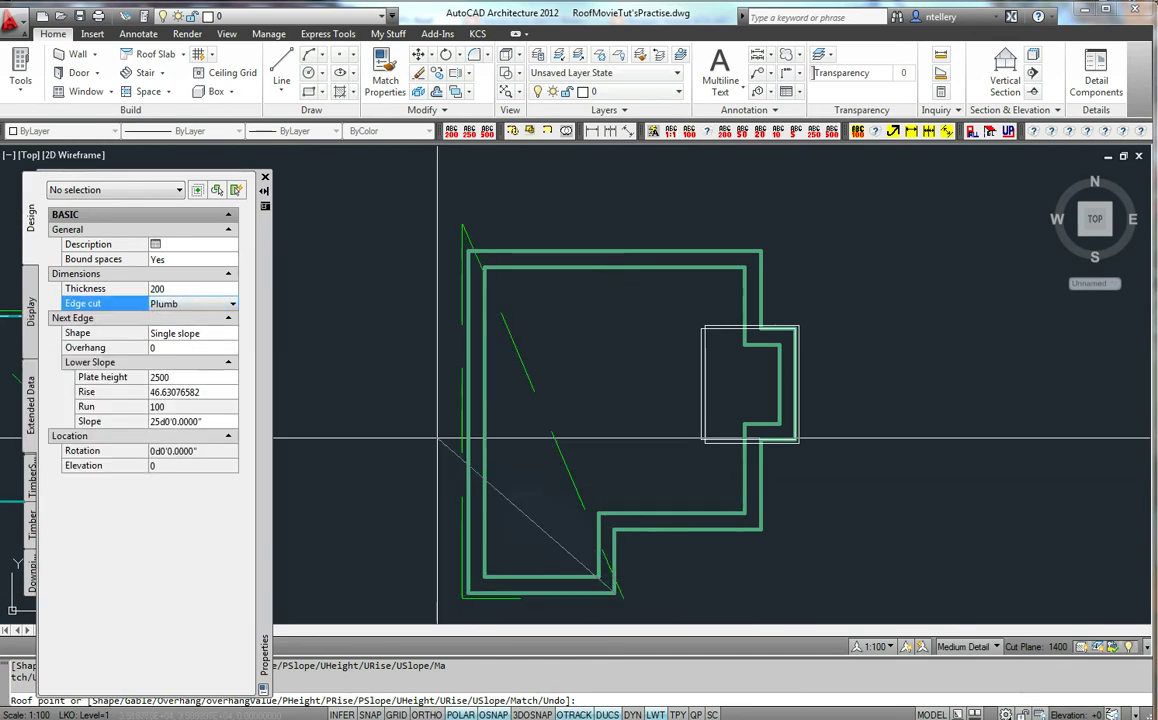
pyautogui.click(610, 526)
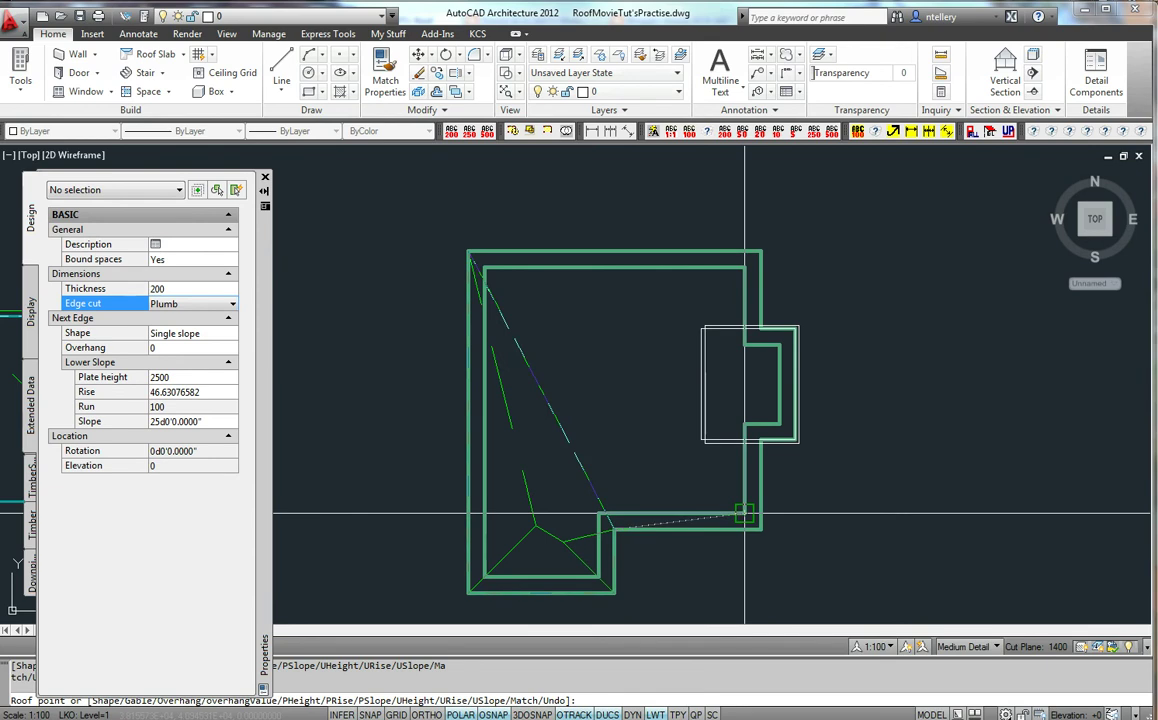
pyautogui.click(745, 513)
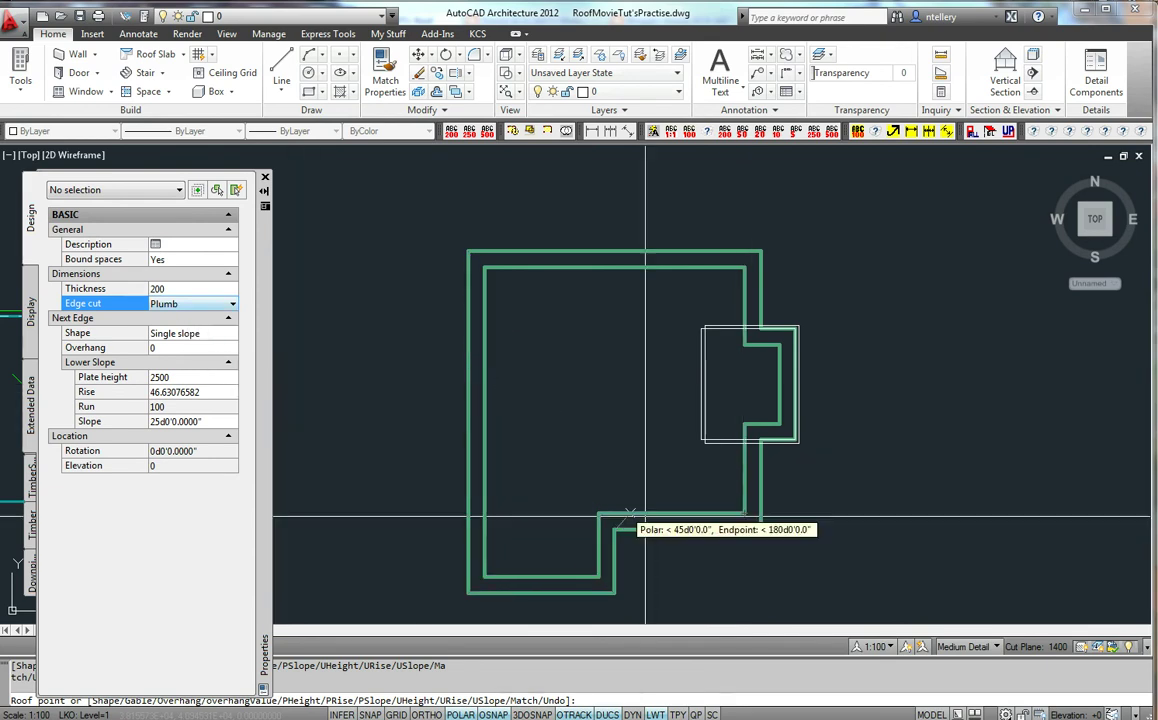
# Continue the roof outline perpendicular onto the outer rectangle's south edge, to both rectangles' south-west corners, and out to the projection's south-east corner.
pyautogui.scroll(3, 760, 530)
pyautogui.keyDown('shift'); pyautogui.rightClick(768, 484); pyautogui.keyUp('shift')
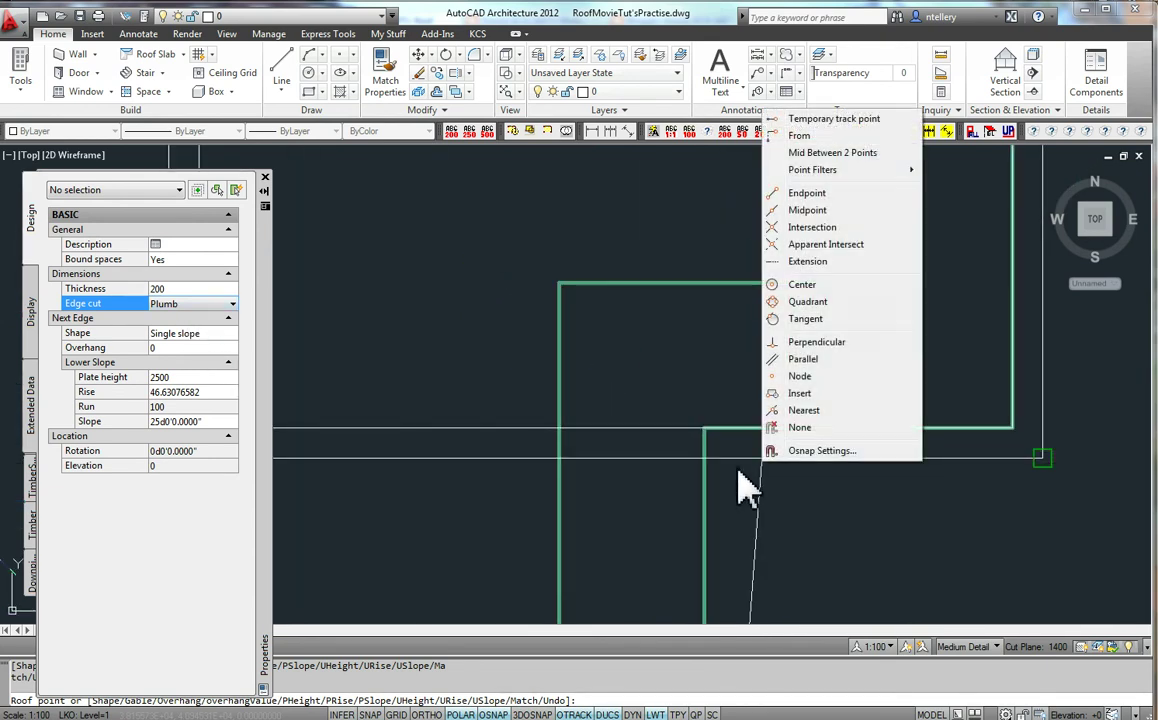
pyautogui.click(812, 413)
pyautogui.click(728, 437)
pyautogui.scroll(-2, 800, 480)
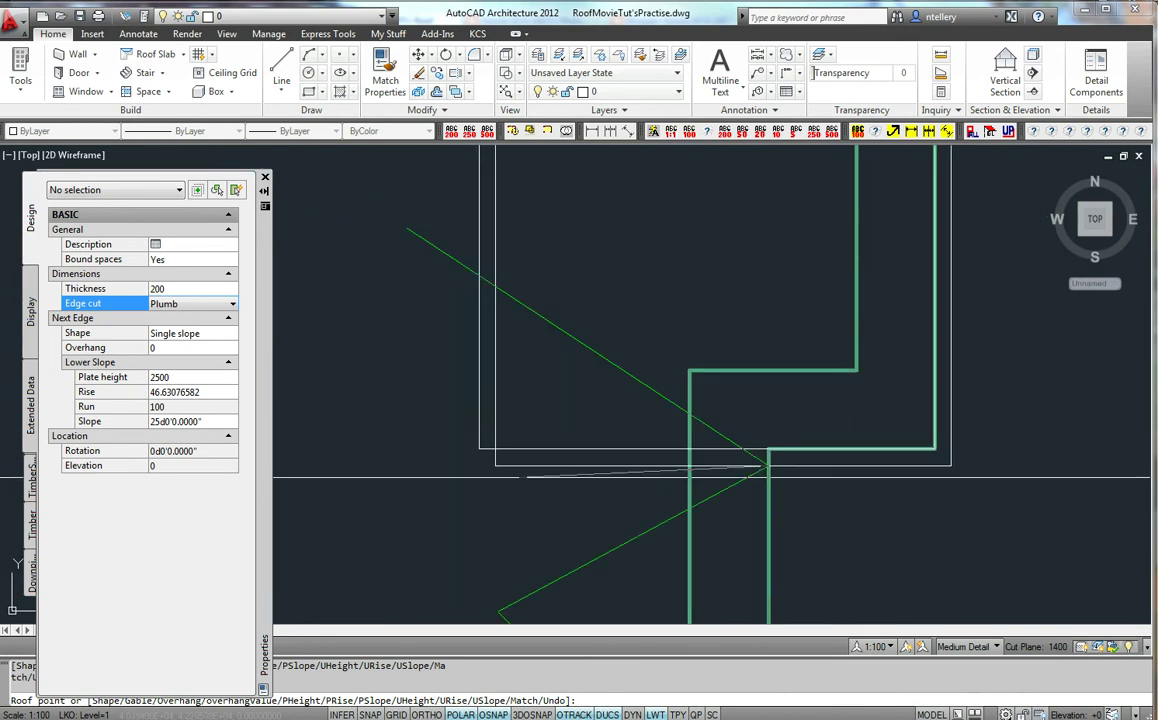
pyautogui.click(495, 466)
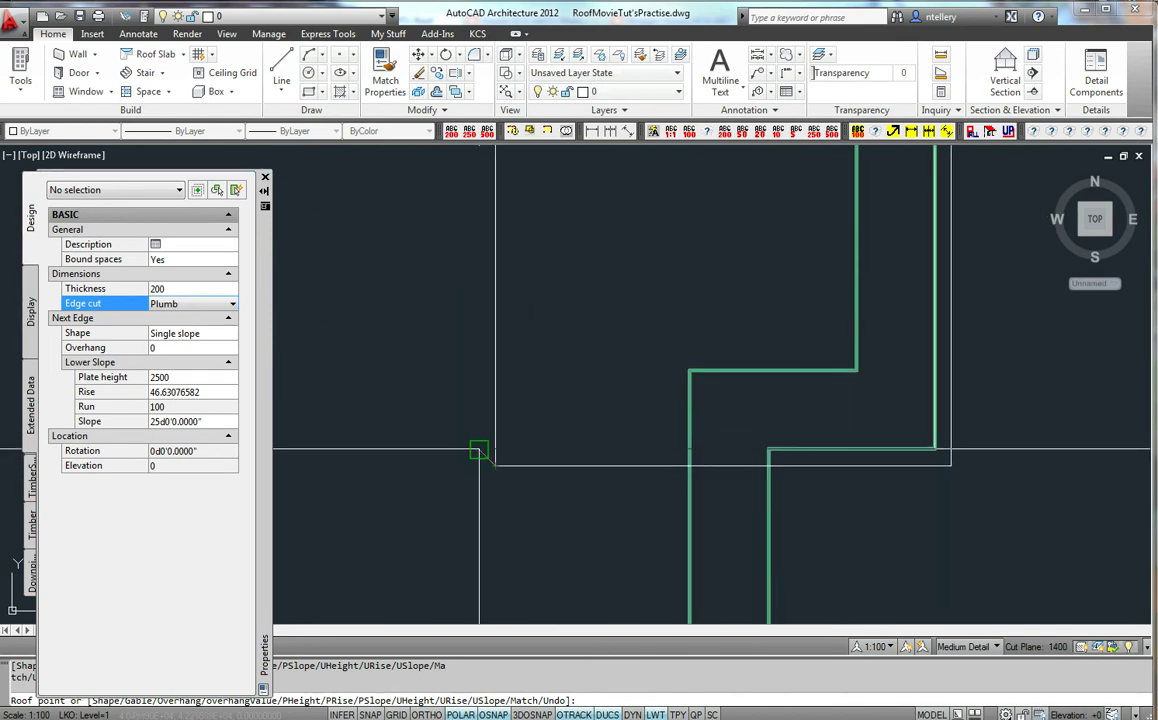
pyautogui.click(934, 449)
pyautogui.scroll(-3, 885, 493)
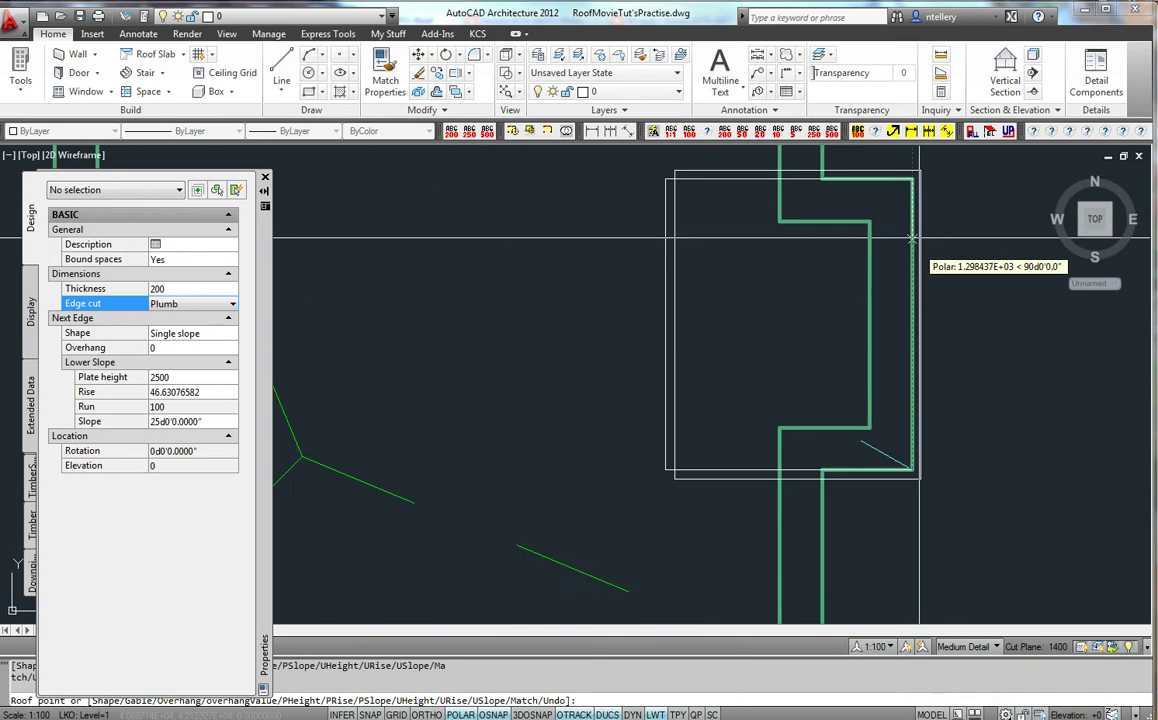
# Return the roof outline along the rectangles' north edges to the main east wall and finish it at the house's north-east corner.
pyautogui.click(675, 170)
pyautogui.moveTo(706, 208); pyautogui.dragTo(650, 541, button='middle')
pyautogui.scroll(3, 739, 504)
pyautogui.keyDown('shift'); pyautogui.rightClick(775, 506); pyautogui.keyUp('shift')
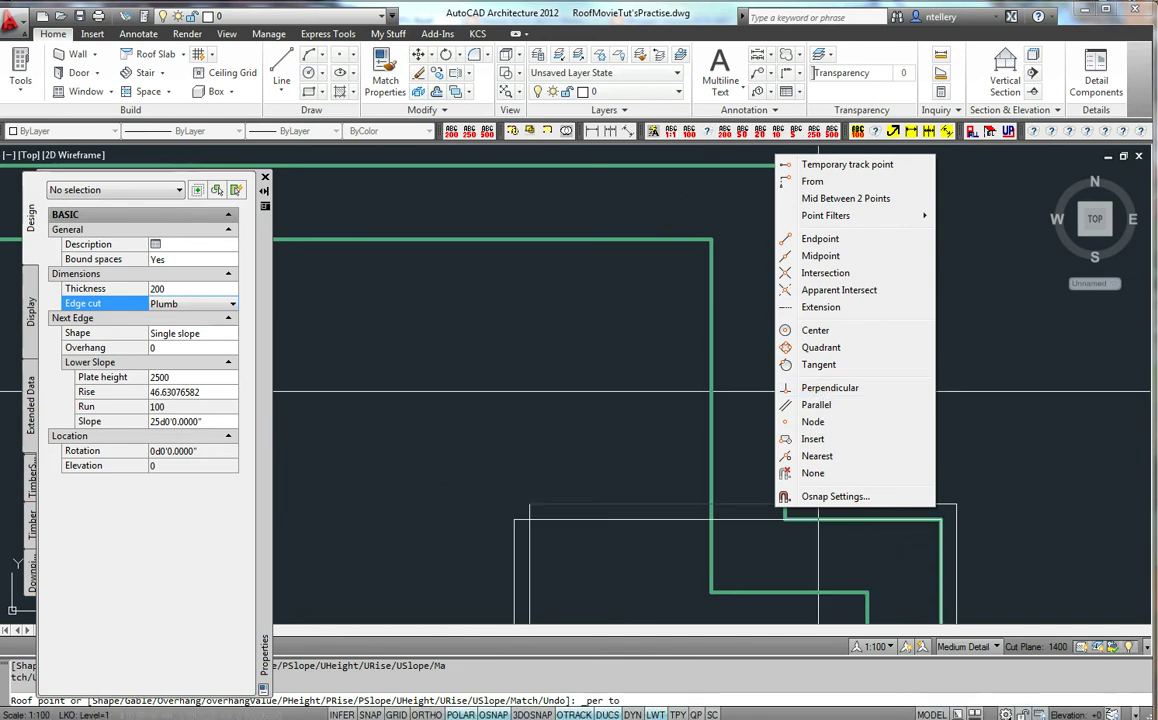
pyautogui.click(820, 396)
pyautogui.click(783, 506)
pyautogui.scroll(-3, 830, 501)
pyautogui.click(806, 320)
pyautogui.press('Return')
# Inspect the new roof in 3D with the Object Viewer.
pyautogui.scroll(-6, 806, 320)
pyautogui.scroll(3, 813, 395)
pyautogui.moveTo(806, 421); pyautogui.dragTo(813, 358, button='middle')
pyautogui.click(742, 288)
pyautogui.rightClick(742, 288)
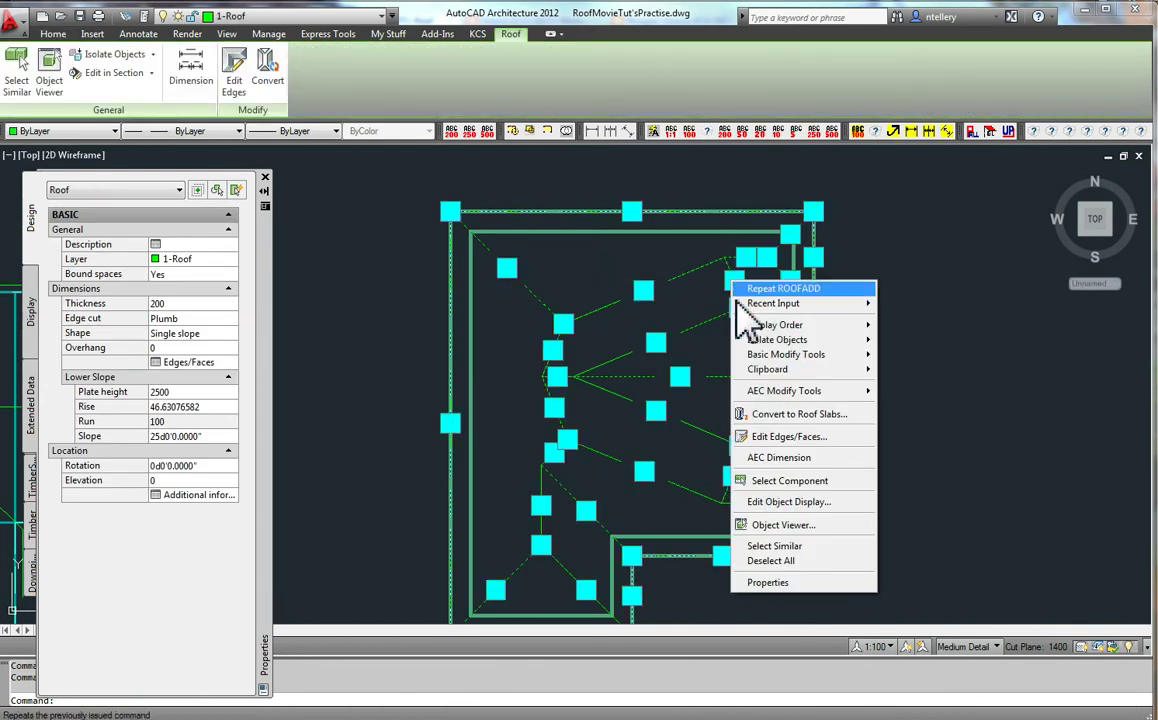
pyautogui.click(776, 413)
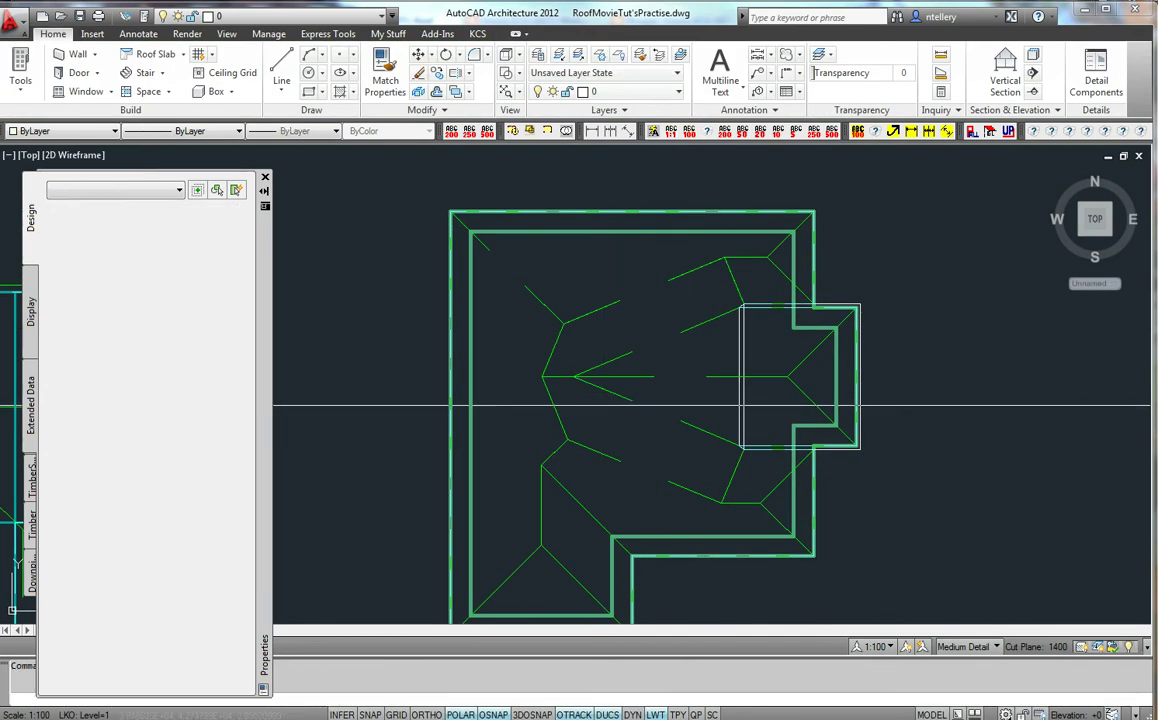
pyautogui.click(612, 398)
pyautogui.rightClick(613, 399)
pyautogui.click(672, 643)
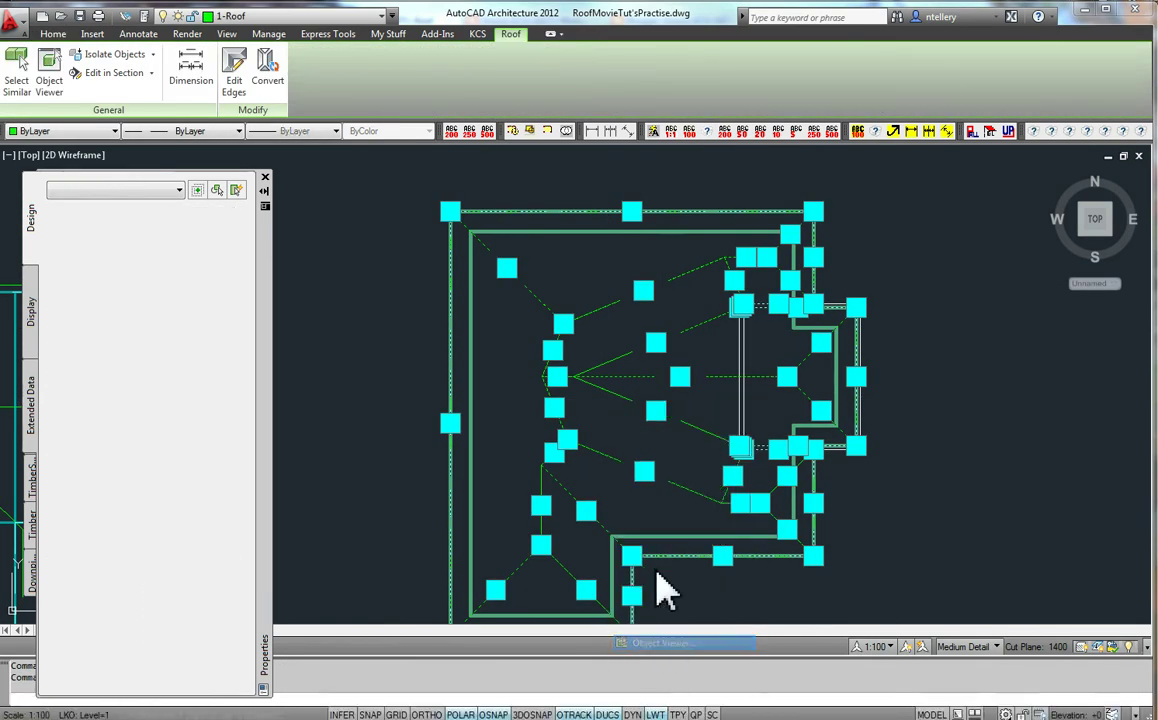
pyautogui.moveTo(659, 594); pyautogui.dragTo(575, 517)
pyautogui.press('Escape')
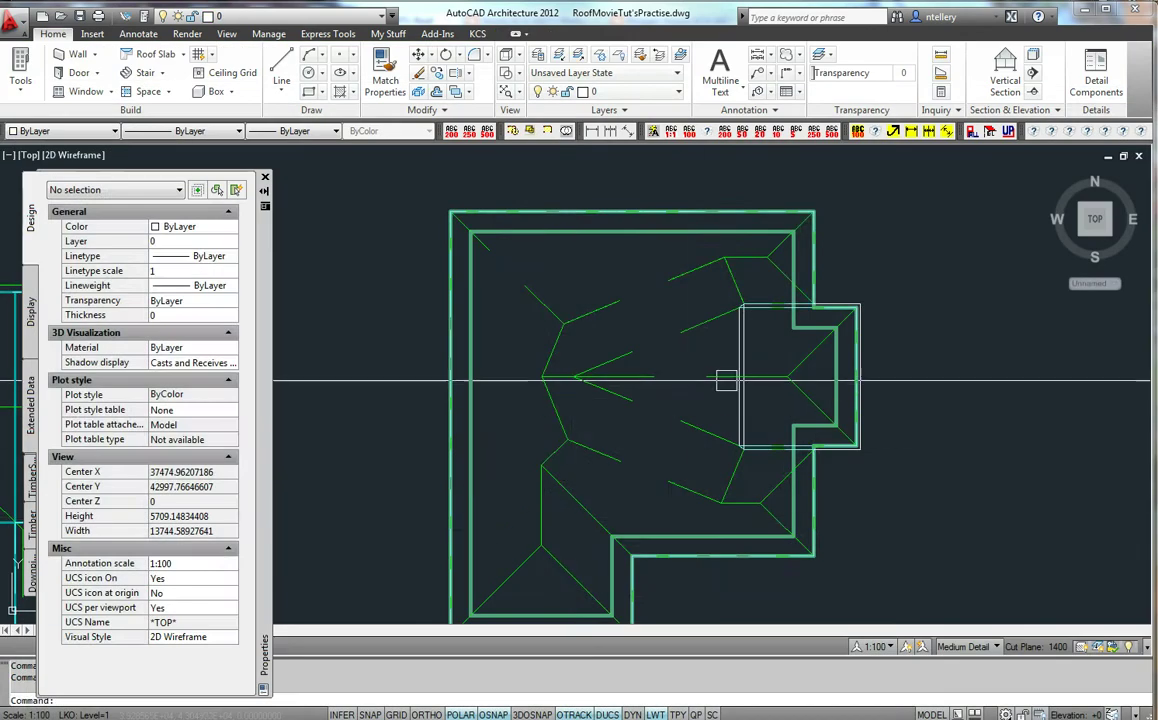
# Set a 90-degree slope for the roof's two short diagonal link edges and the two edges along the outer rectangle's north and south sides.
pyautogui.click(722, 385)
pyautogui.rightClick(727, 381)
pyautogui.click(751, 543)
pyautogui.scroll(5, 711, 330)
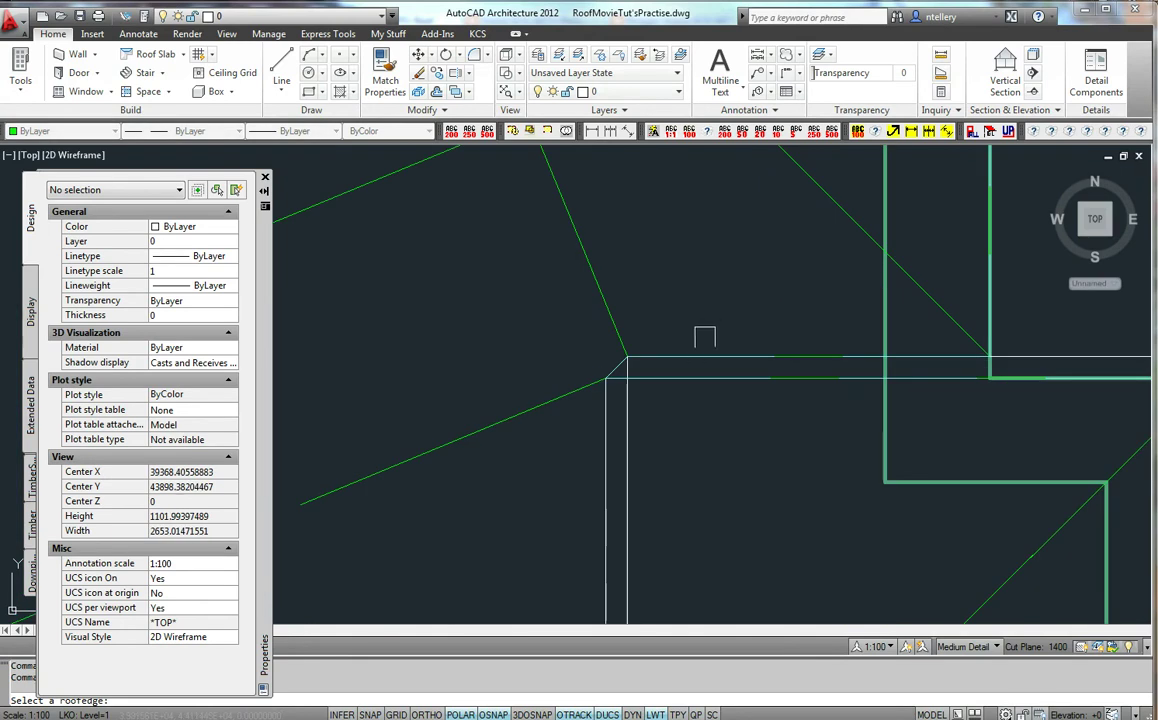
pyautogui.scroll(-4, 683, 355)
pyautogui.scroll(6, 698, 310)
pyautogui.scroll(-3, 563, 335)
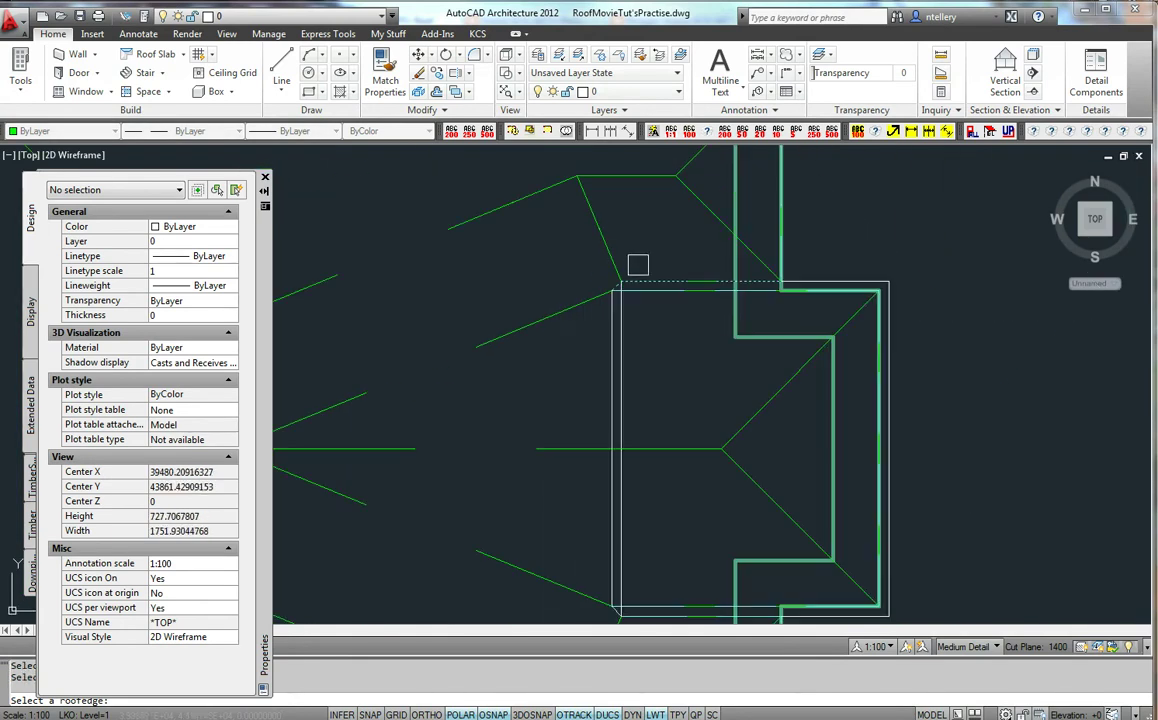
pyautogui.moveTo(628, 344); pyautogui.dragTo(619, 487, button='middle')
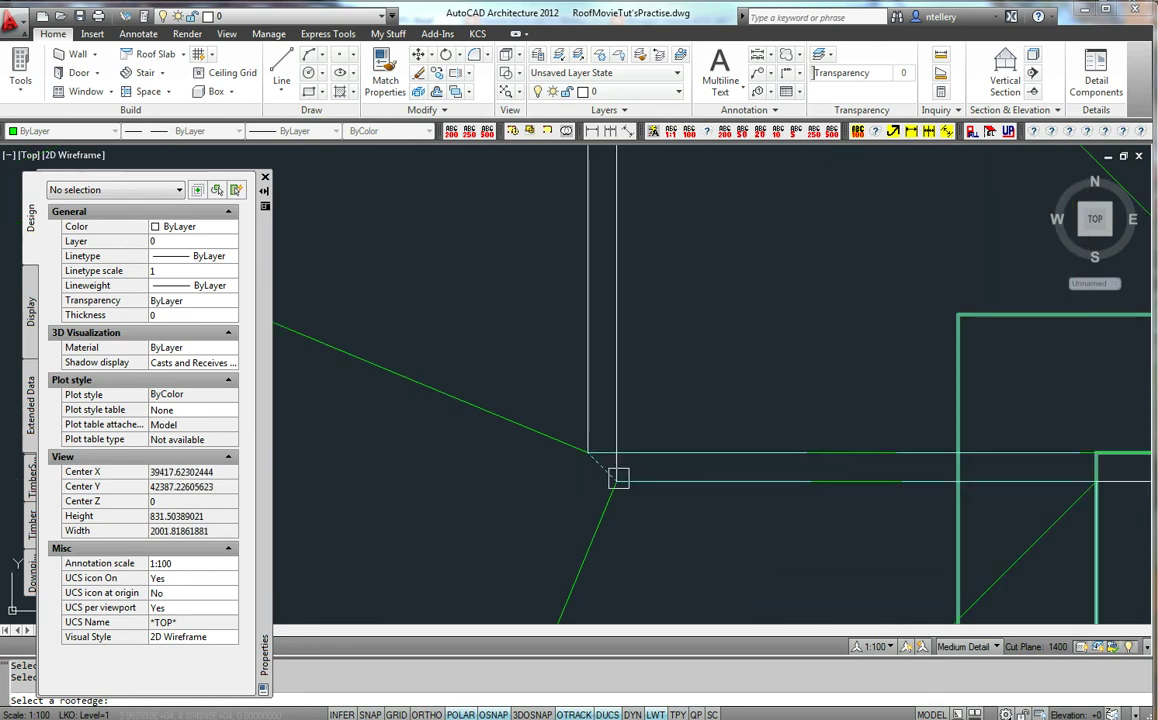
pyautogui.scroll(-5, 640, 497)
pyautogui.click(768, 494)
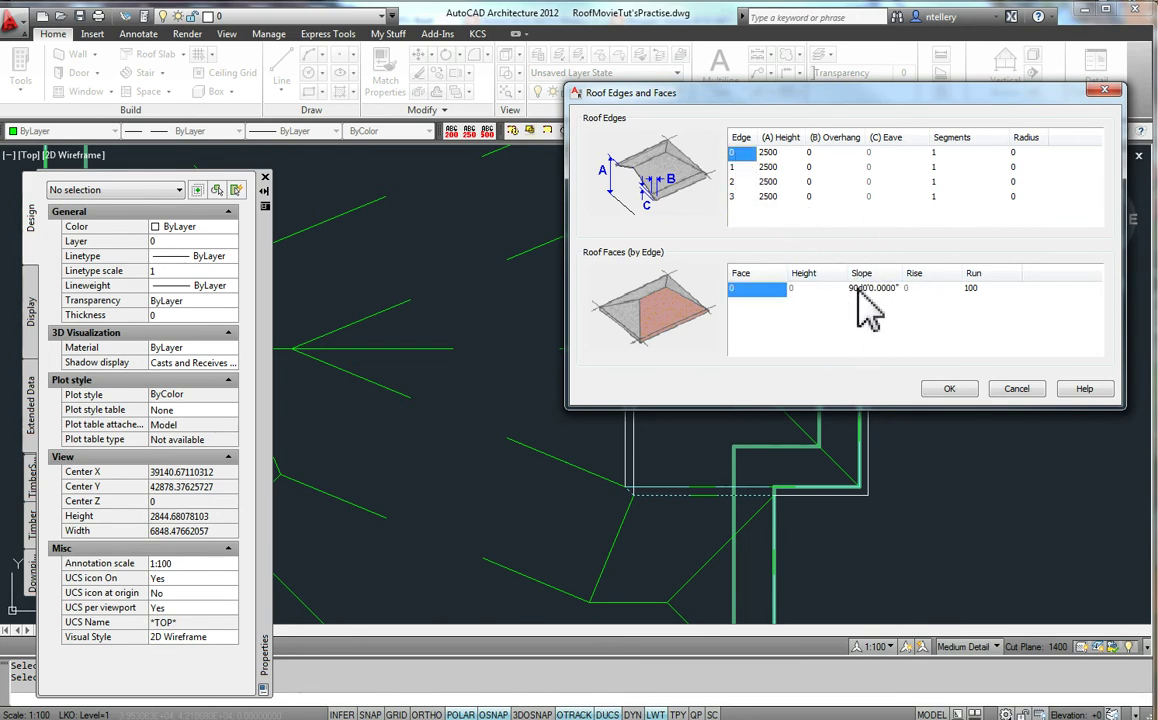
pyautogui.click(946, 389)
pyautogui.scroll(-3, 832, 437)
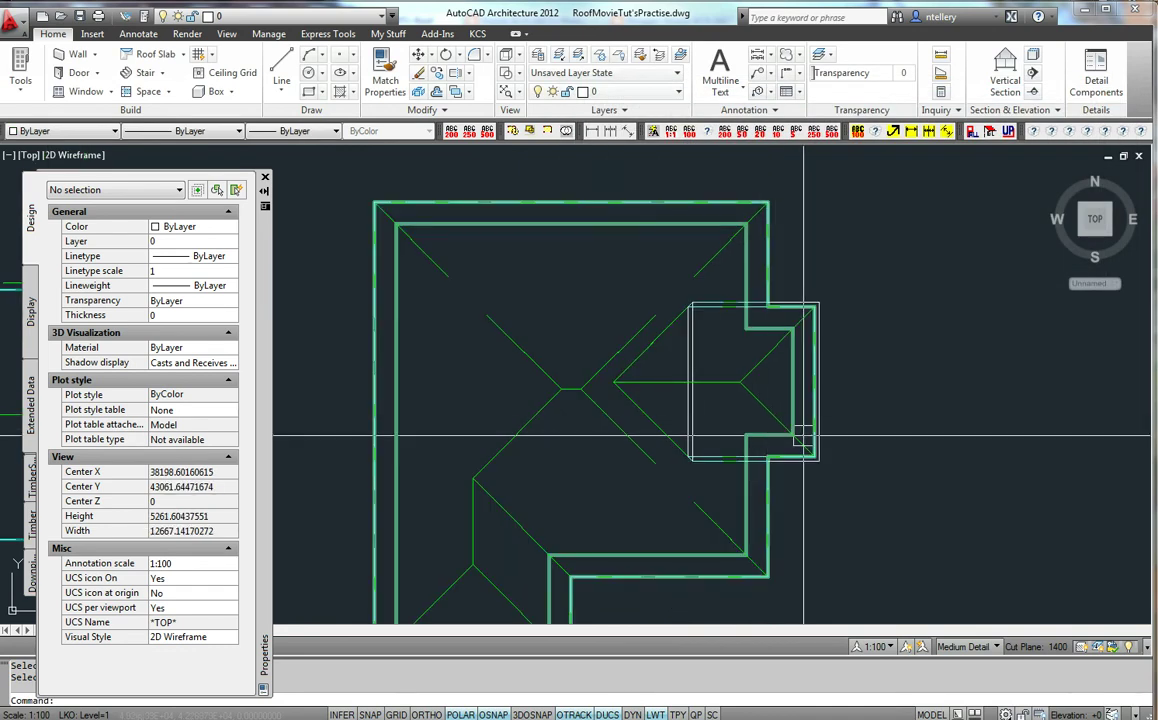
pyautogui.click(588, 400)
pyautogui.rightClick(597, 425)
pyautogui.press('Escape')
pyautogui.press('Escape')
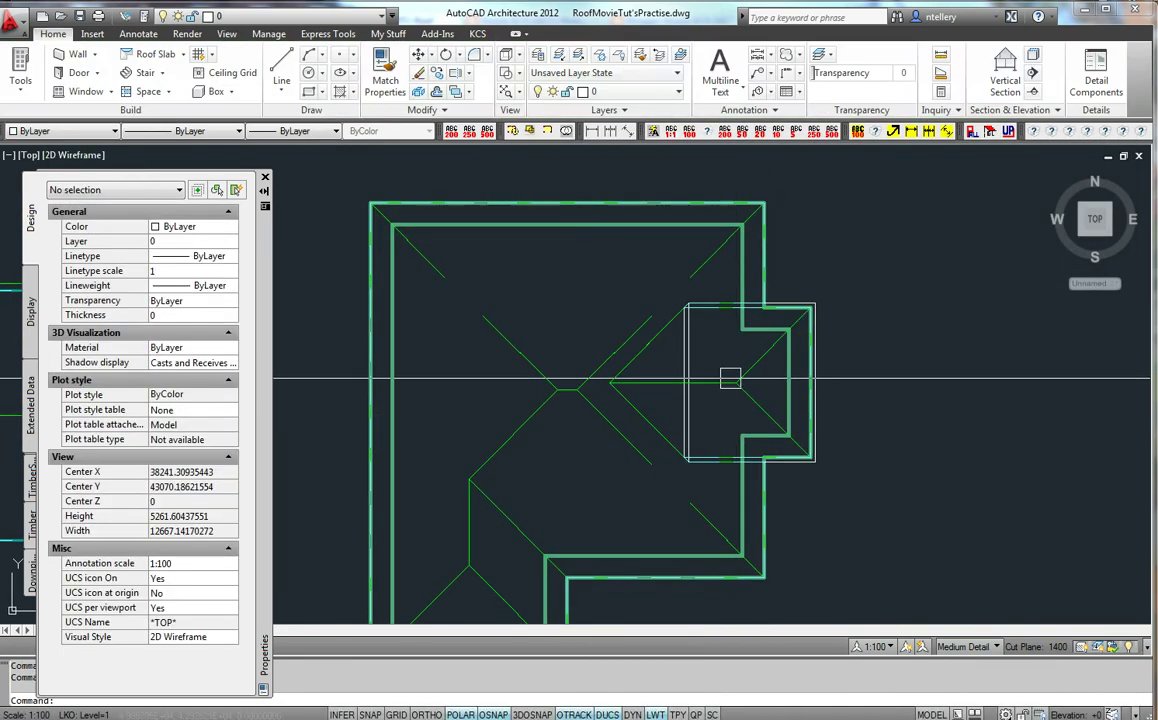
# Move both construction rectangles east, clear of the house plan.
pyautogui.scroll(3, 716, 357)
pyautogui.write('m')
pyautogui.press('Return')
pyautogui.click(708, 355)
pyautogui.click(657, 344)
pyautogui.press('Return')
pyautogui.click(659, 268)
pyautogui.click(1041, 358)
pyautogui.click(934, 357)
pyautogui.scroll(-4, 760, 370)
pyautogui.click(703, 380)
pyautogui.rightClick(705, 378)
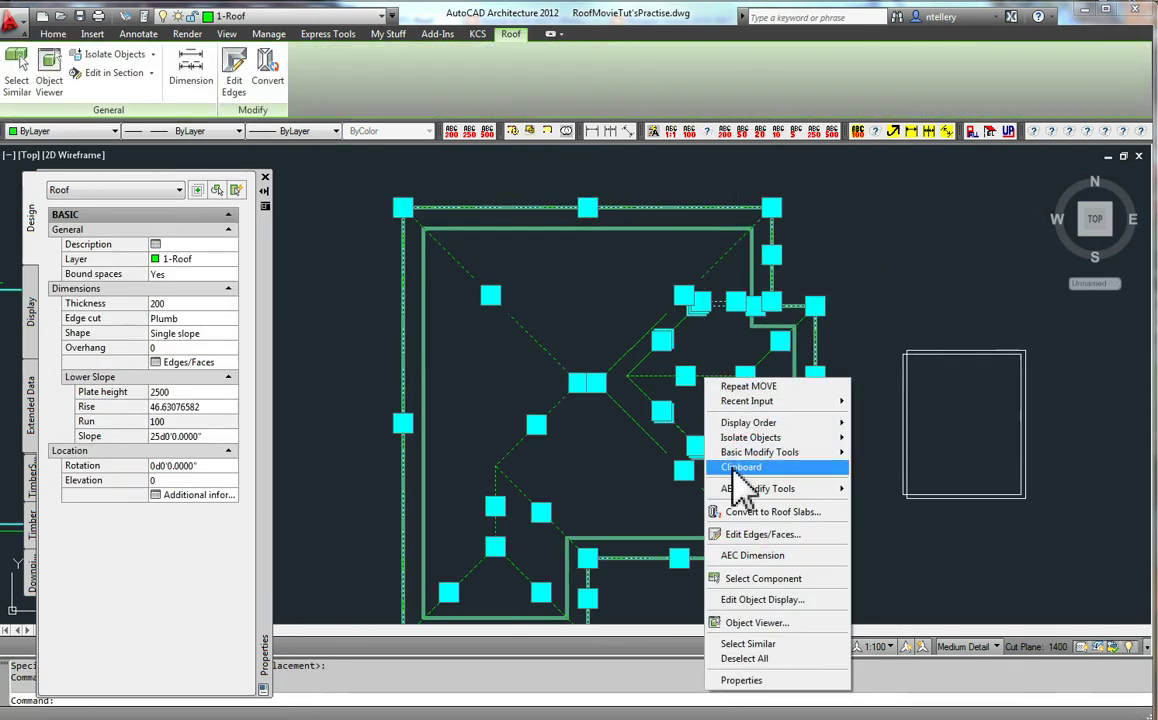
pyautogui.click(763, 536)
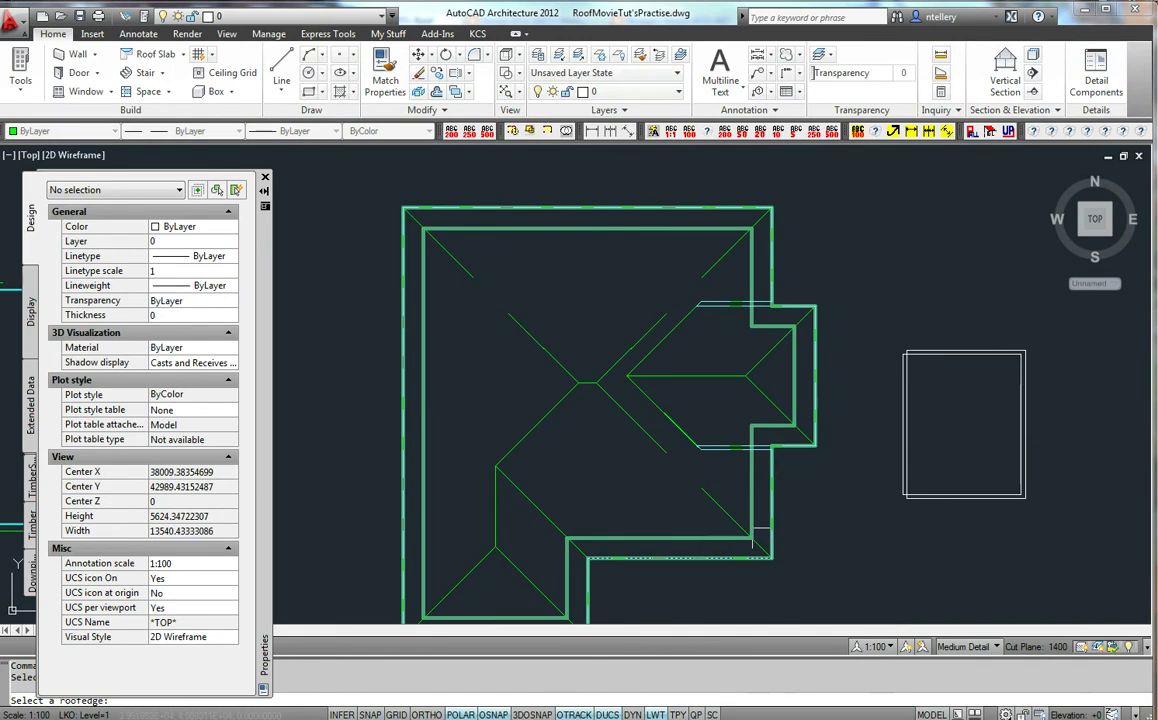
# Set the whole roof's overhang to 450 mm.
pyautogui.click(645, 224)
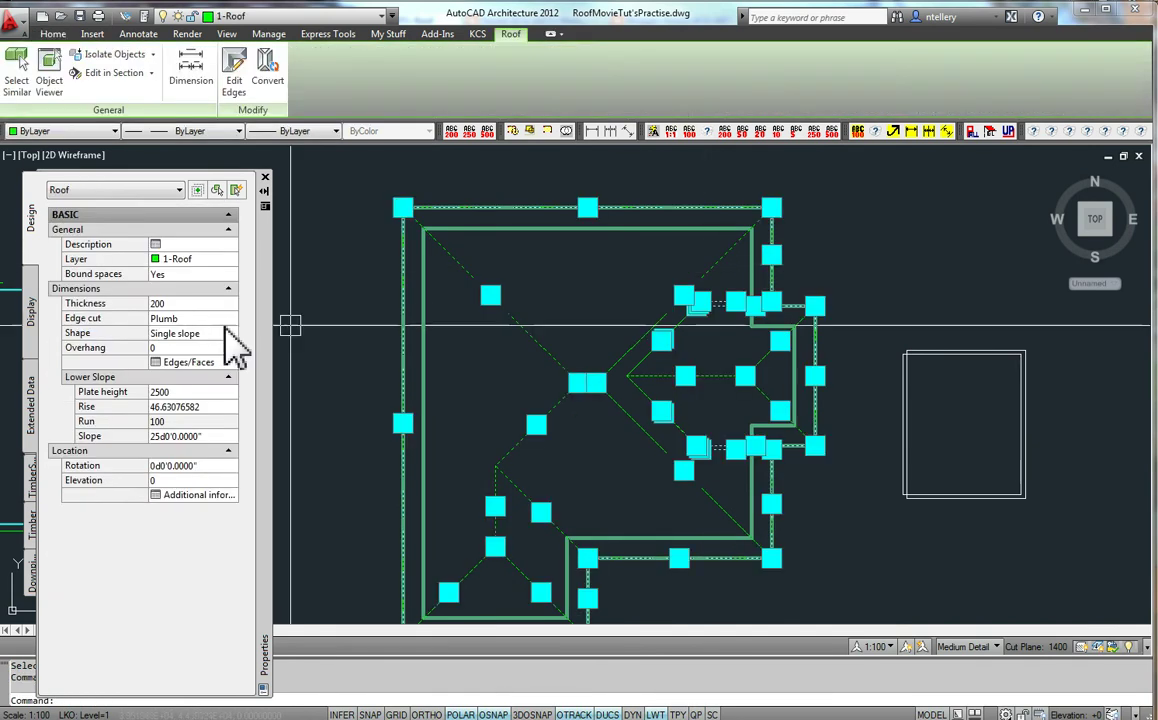
pyautogui.click(163, 348)
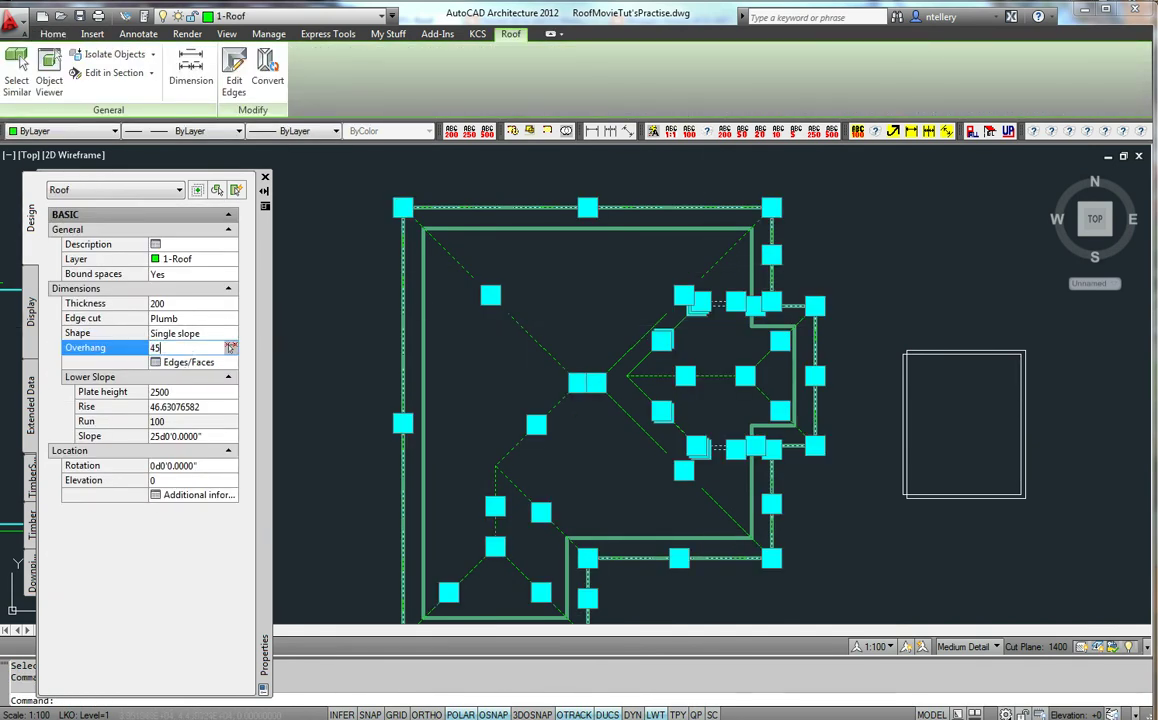
pyautogui.write('45')
pyautogui.press('Return')
pyautogui.press('Escape')
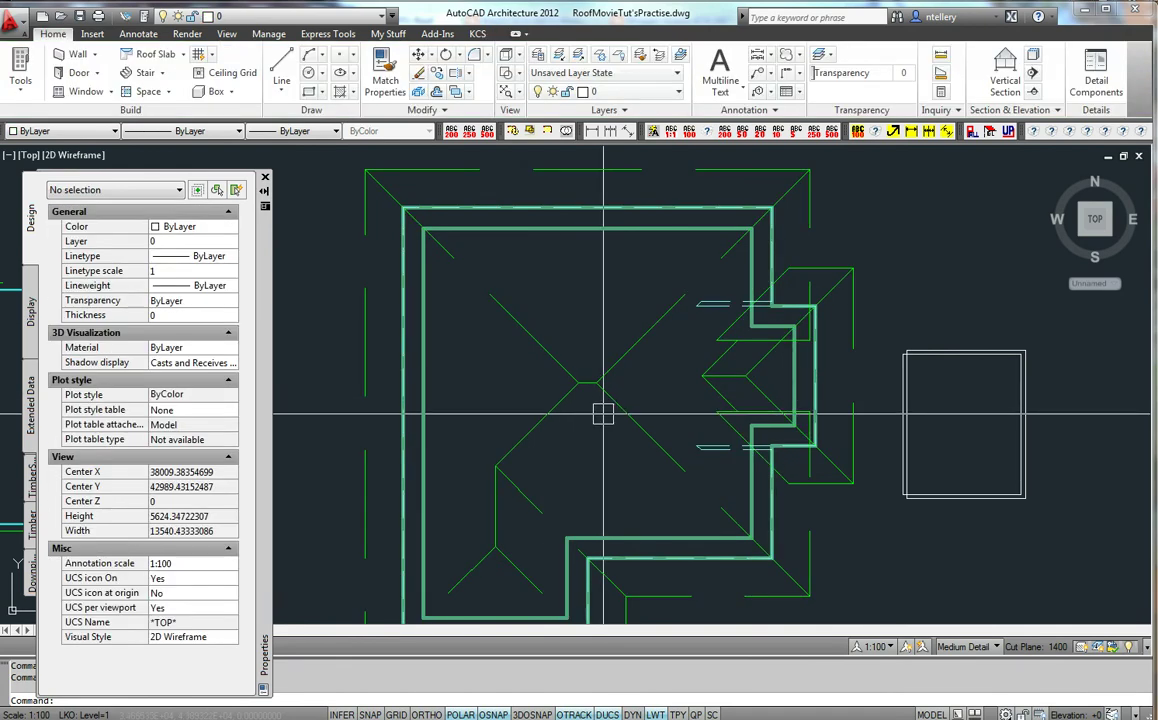
# Set a zero overhang for the roof's four 90-degree link edges.
pyautogui.click(746, 328)
pyautogui.scroll(2, 746, 328)
pyautogui.rightClick(735, 328)
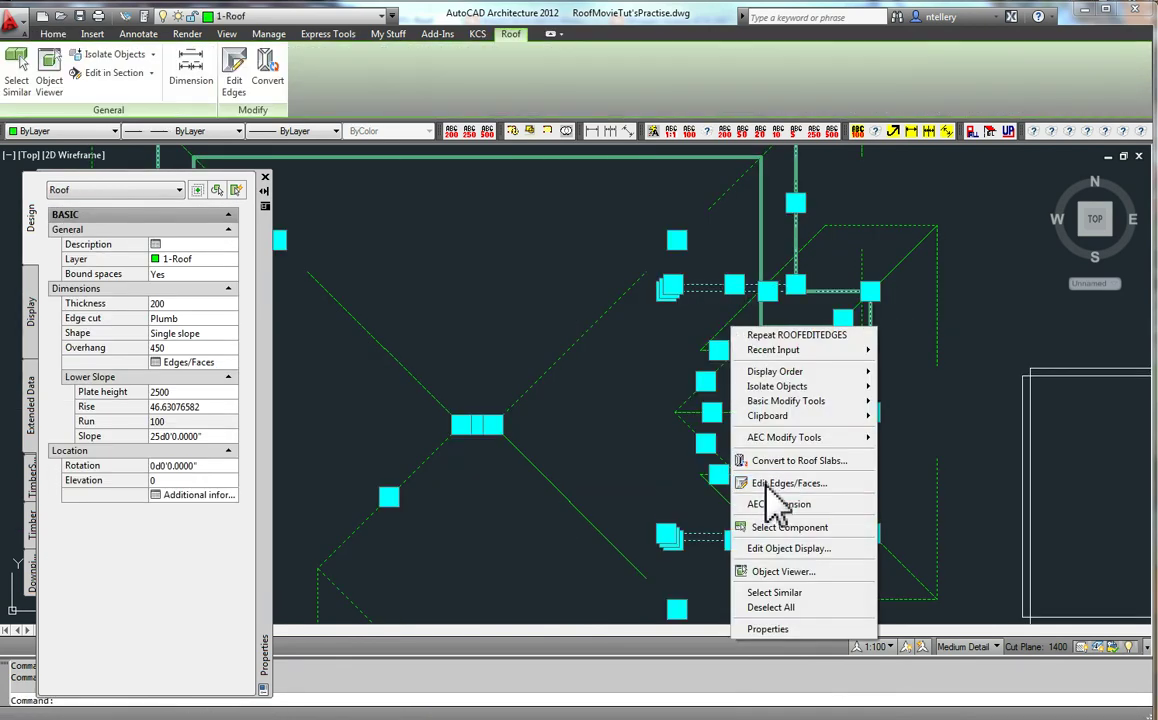
pyautogui.click(771, 492)
pyautogui.scroll(-4, 640, 290)
pyautogui.scroll(4, 668, 465)
pyautogui.click(569, 562)
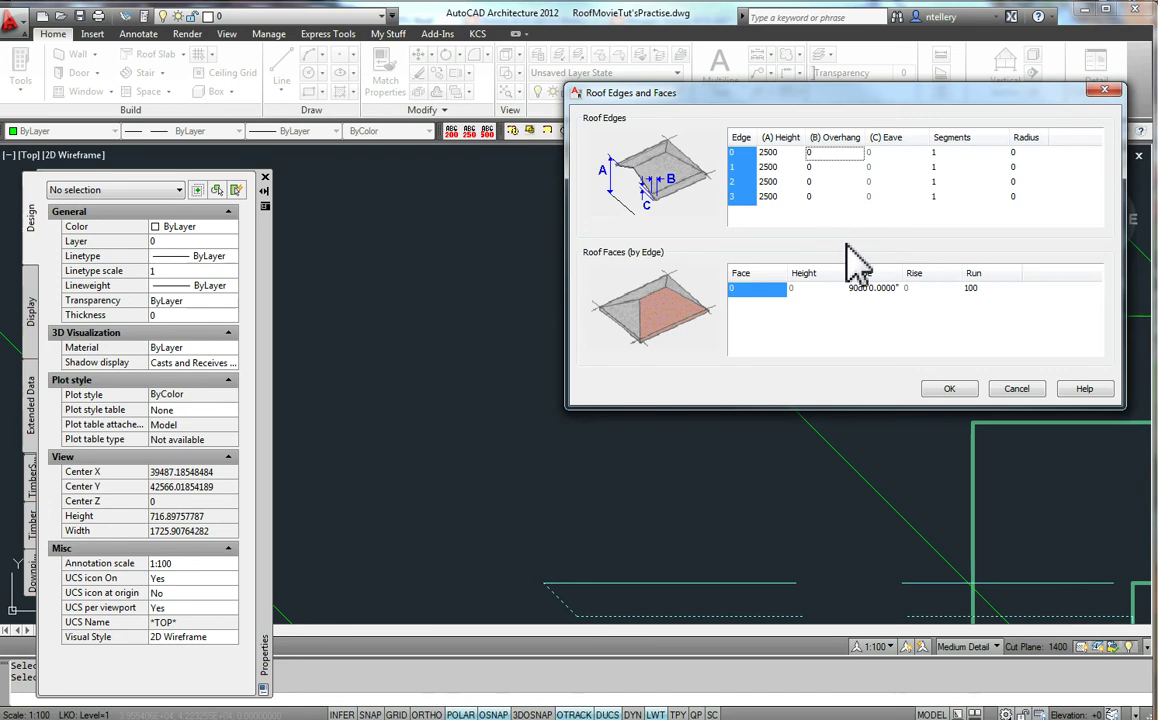
pyautogui.click(944, 393)
pyautogui.scroll(-4, 708, 411)
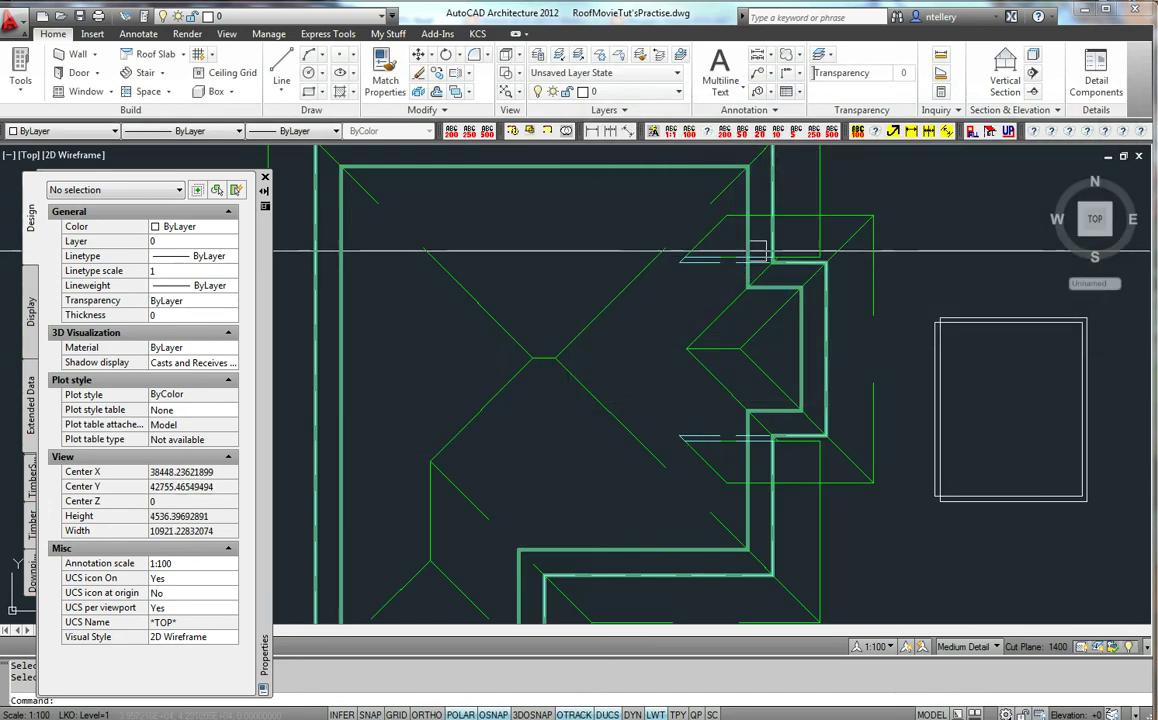
# Inspect the roof's overhang and link edges in 3D with the Object Viewer.
pyautogui.moveTo(714, 300); pyautogui.dragTo(706, 308, button='middle')
pyautogui.scroll(-5, 705, 310)
pyautogui.scroll(5, 848, 347)
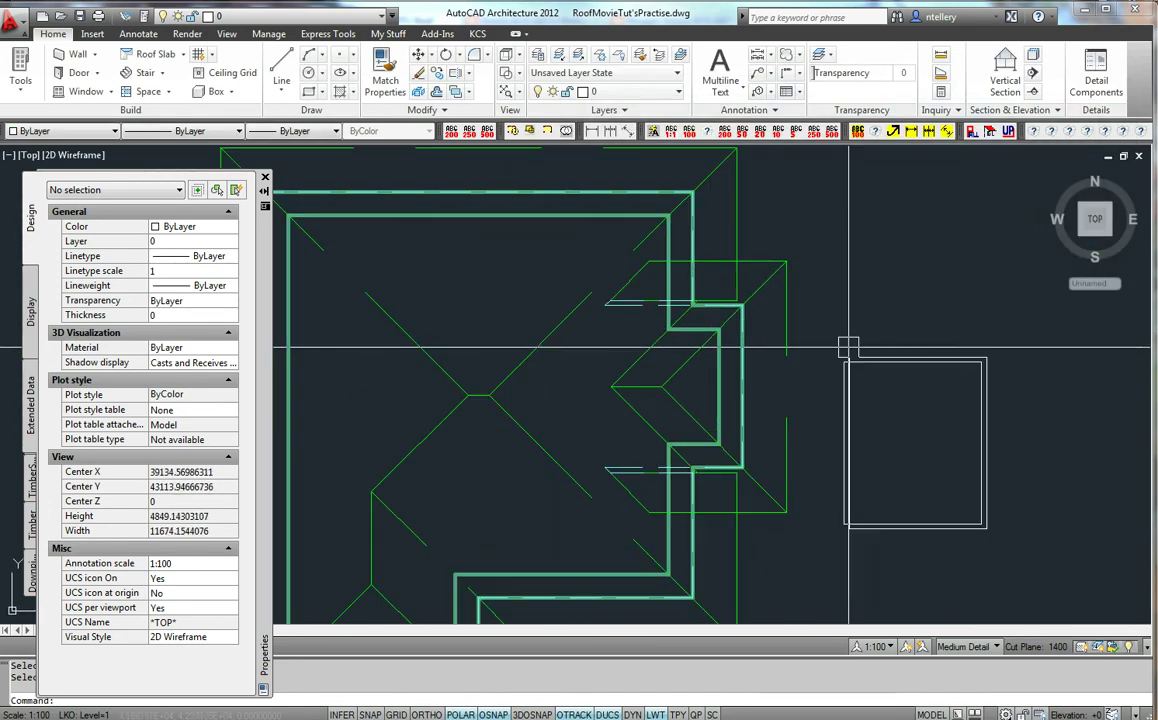
pyautogui.scroll(5, 726, 305)
pyautogui.scroll(-6, 822, 300)
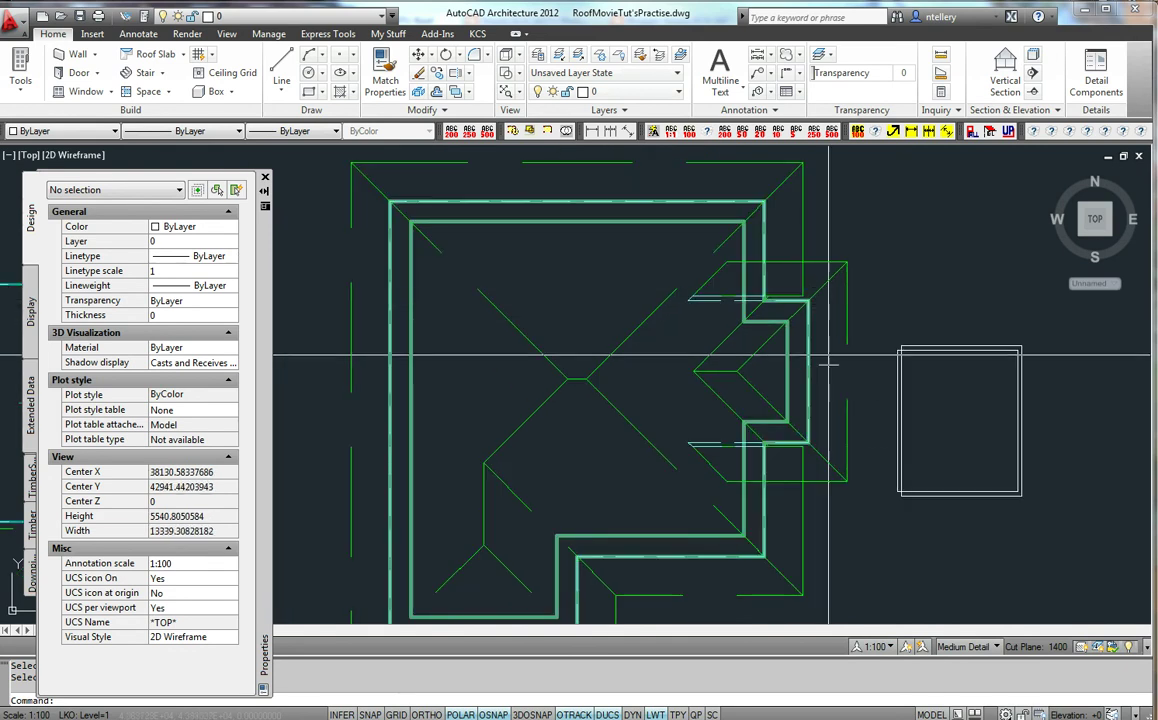
pyautogui.click(814, 458)
pyautogui.rightClick(820, 468)
pyautogui.click(875, 398)
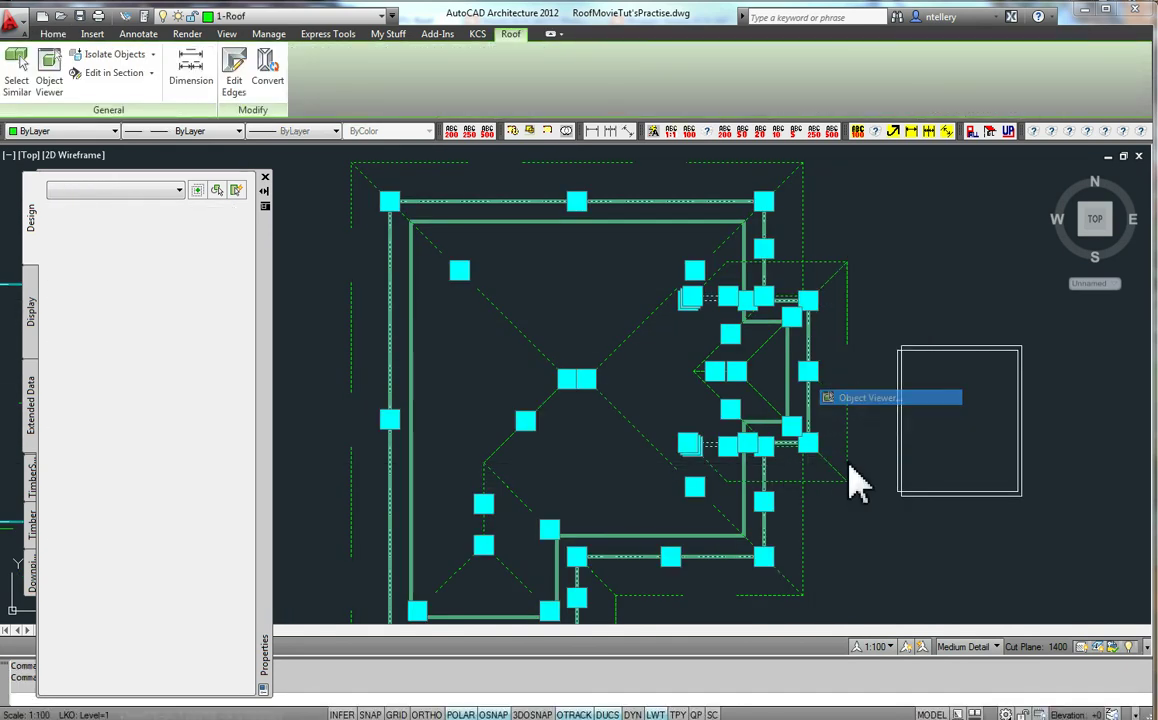
pyautogui.moveTo(788, 582); pyautogui.dragTo(552, 522)
pyautogui.press('Escape')
# Set the height of the three outer edges of the east projection roof to 2800.
pyautogui.click(745, 320)
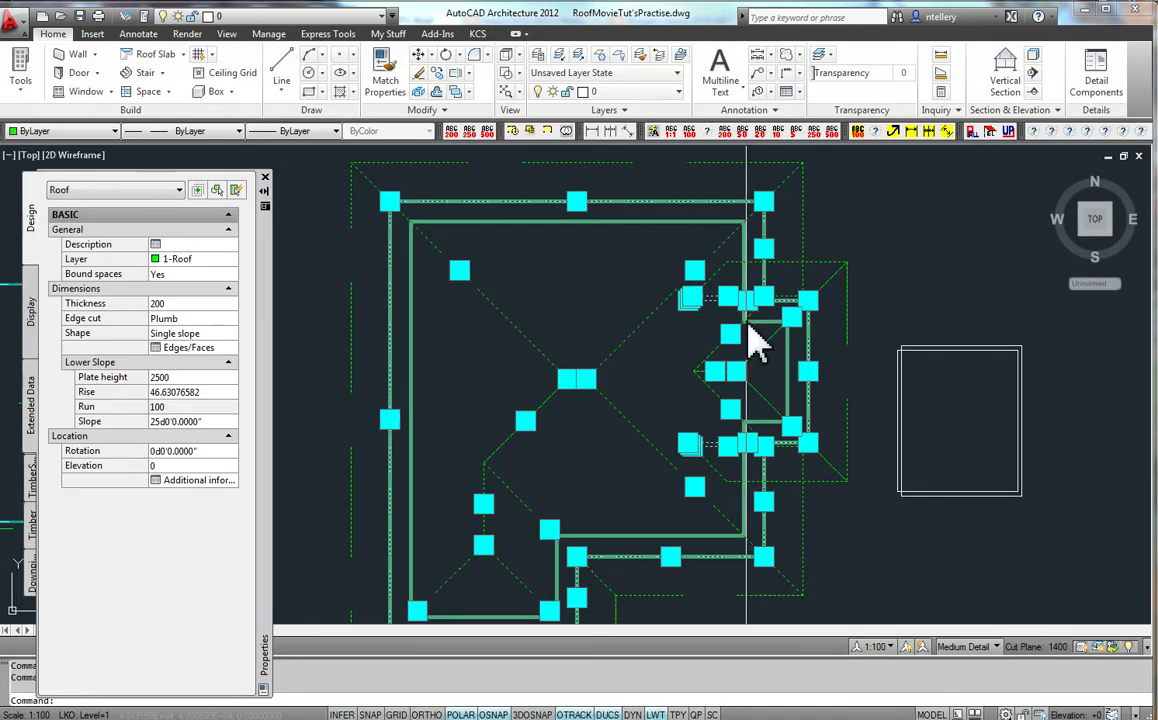
pyautogui.rightClick(746, 321)
pyautogui.click(805, 478)
pyautogui.scroll(5, 740, 283)
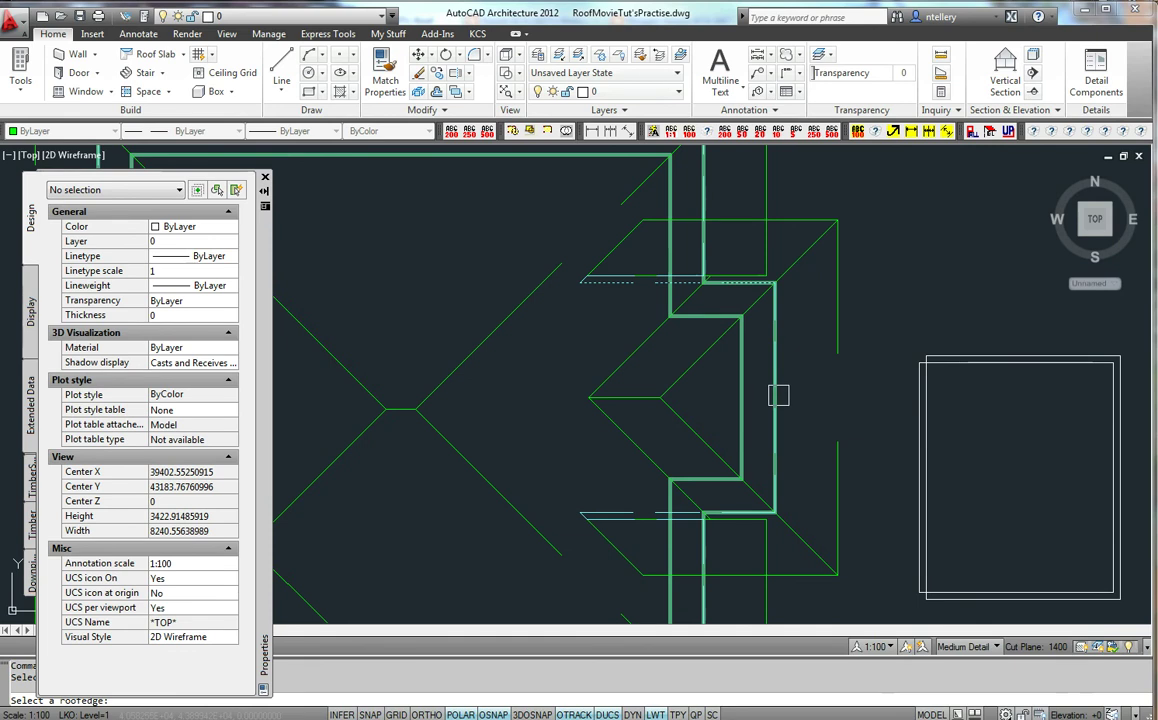
pyautogui.scroll(-3, 778, 395)
pyautogui.scroll(3, 738, 363)
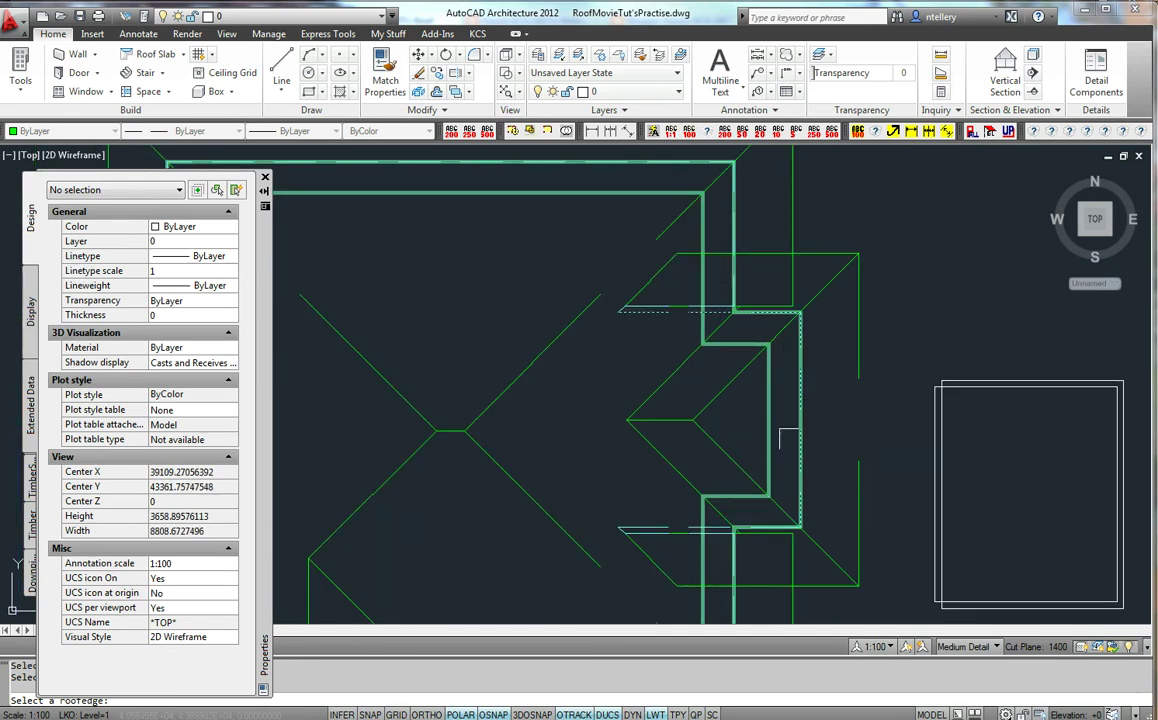
pyautogui.click(753, 520)
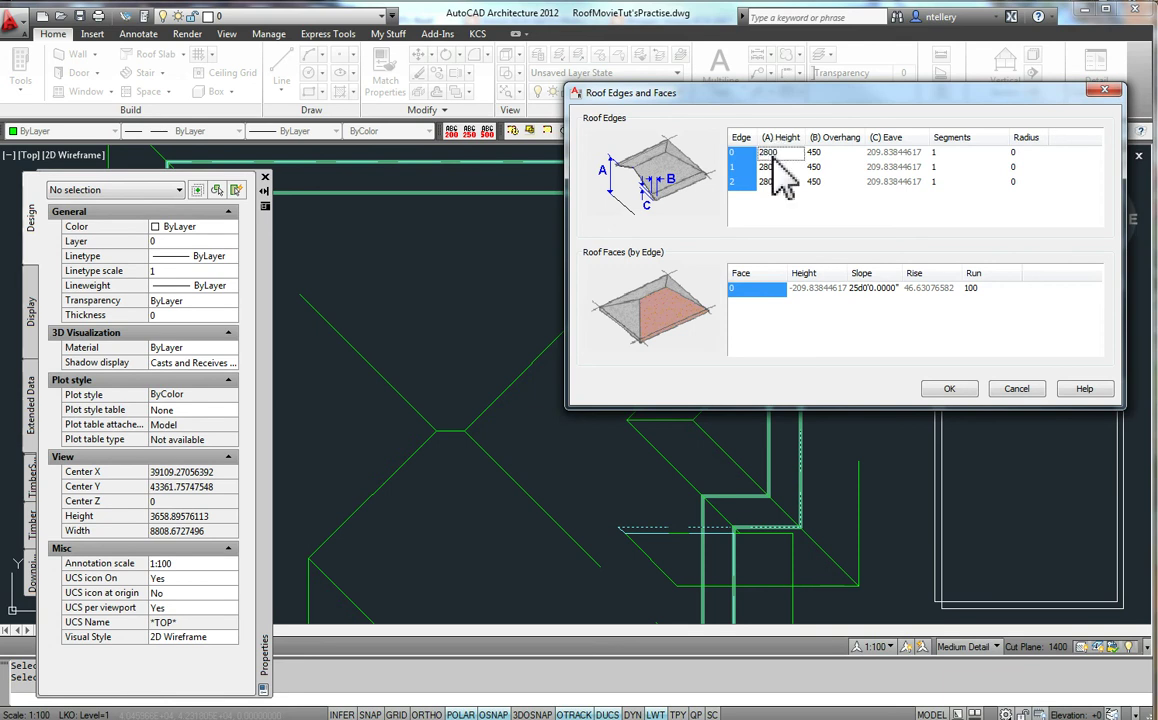
pyautogui.click(948, 389)
pyautogui.scroll(-2, 790, 390)
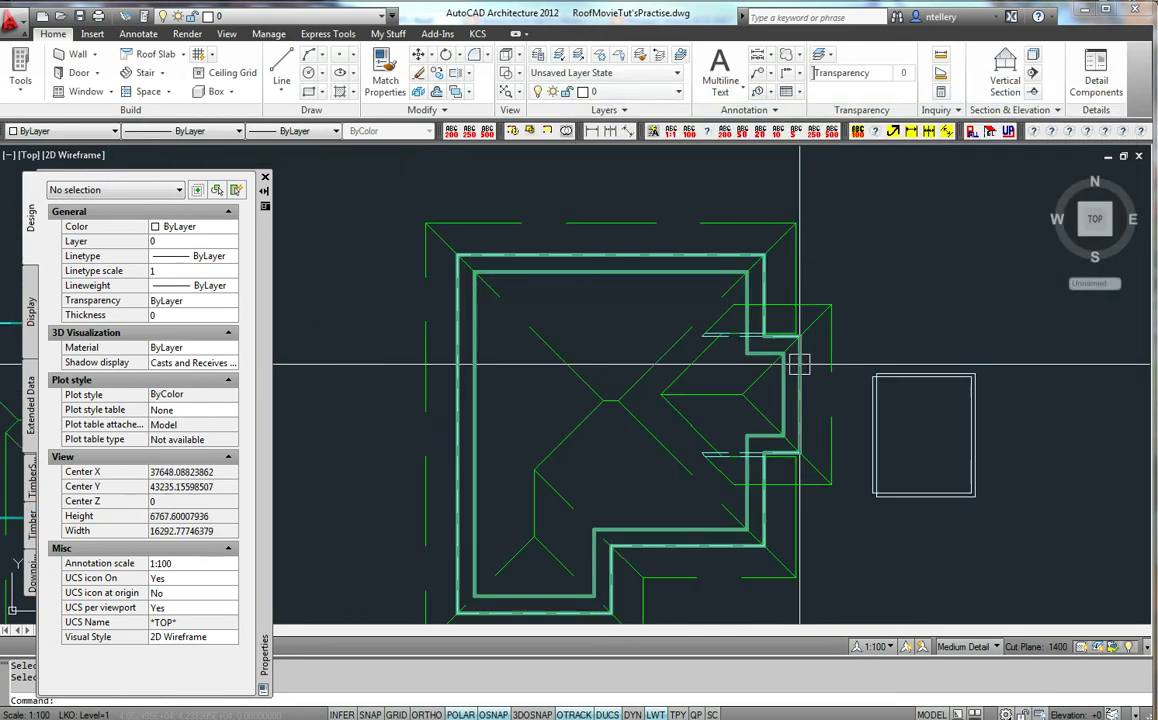
# Stretch the inner ends of the projection's link edges horizontally west, into the main roof.
pyautogui.scroll(2, 781, 400)
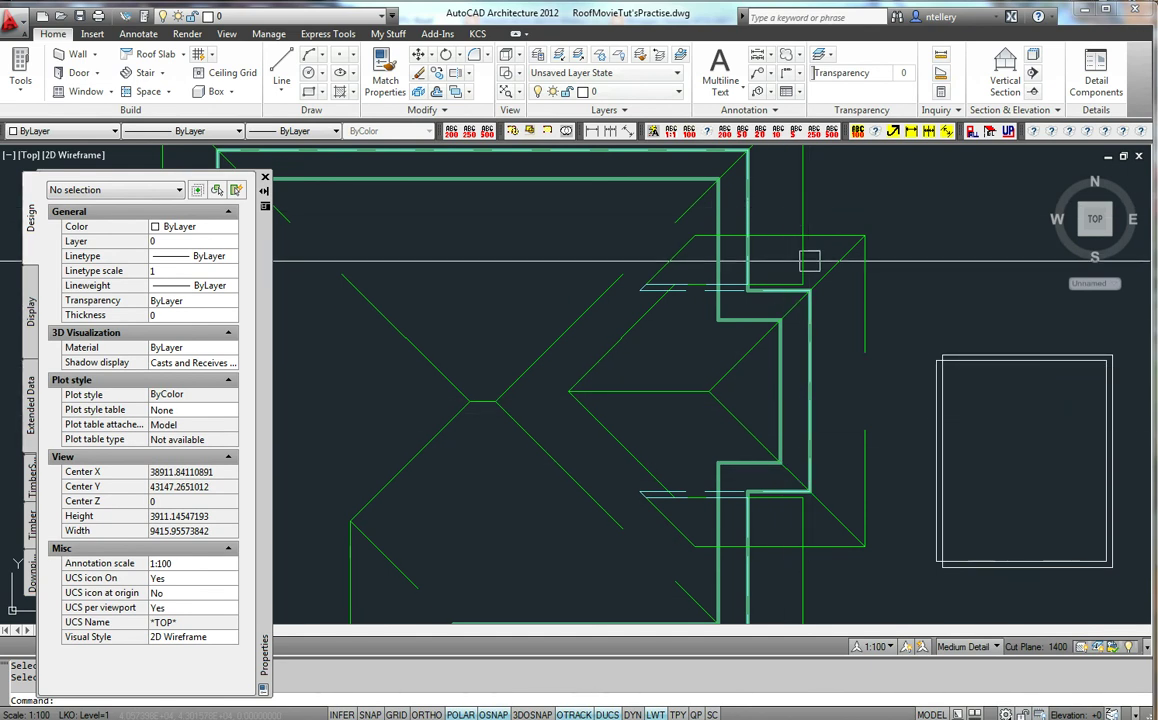
pyautogui.moveTo(795, 246); pyautogui.dragTo(806, 362, button='middle')
pyautogui.moveTo(809, 277)
pyautogui.mouseDown(button='middle')
pyautogui.moveTo(783, 345)
pyautogui.moveTo(803, 318)
pyautogui.mouseUp(button='middle')
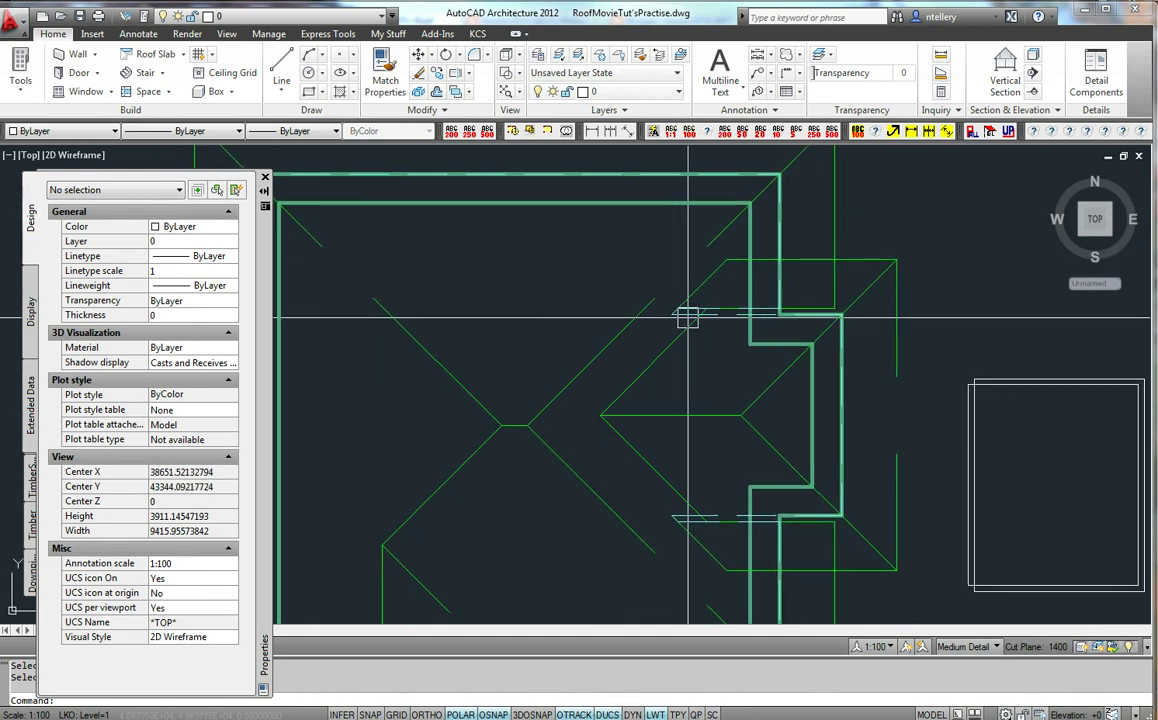
pyautogui.write('s')
pyautogui.press('space')
pyautogui.click(724, 537)
pyautogui.click(590, 275)
pyautogui.press('space')
pyautogui.click(524, 273)
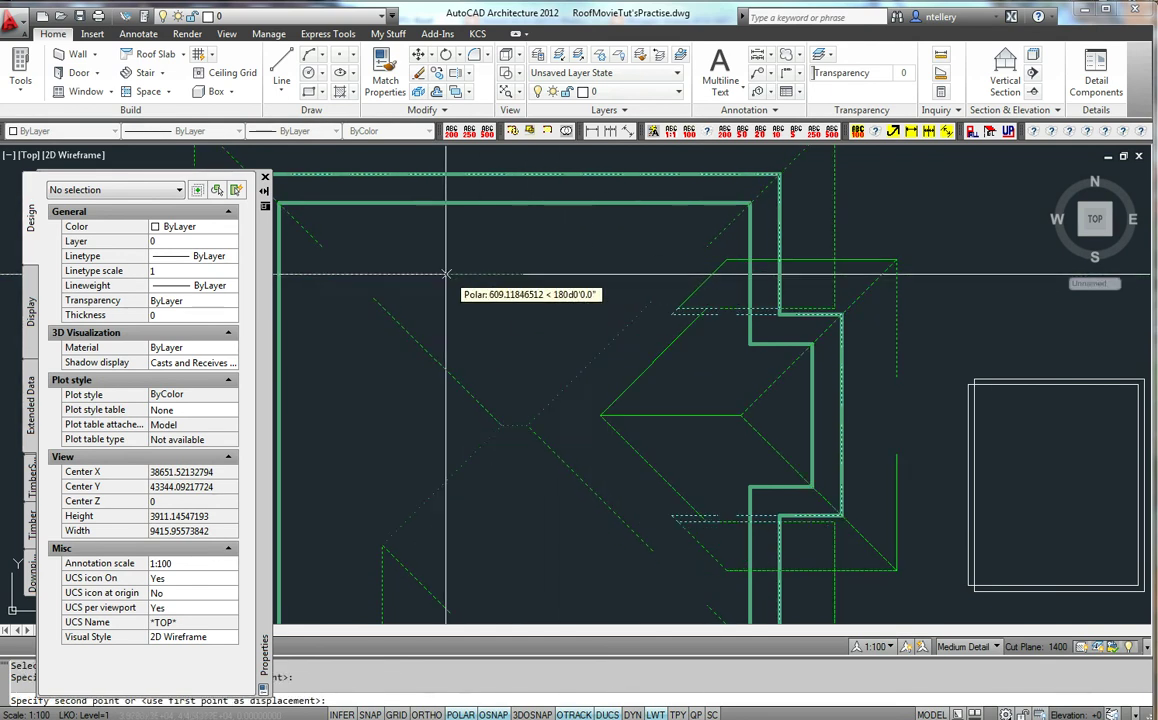
pyautogui.click(392, 277)
# Stretch the inner ends of the projection's link edges back east, to just beyond their original position.
pyautogui.press('space')
pyautogui.click(594, 543)
pyautogui.click(496, 264)
pyautogui.press('space')
pyautogui.click(466, 262)
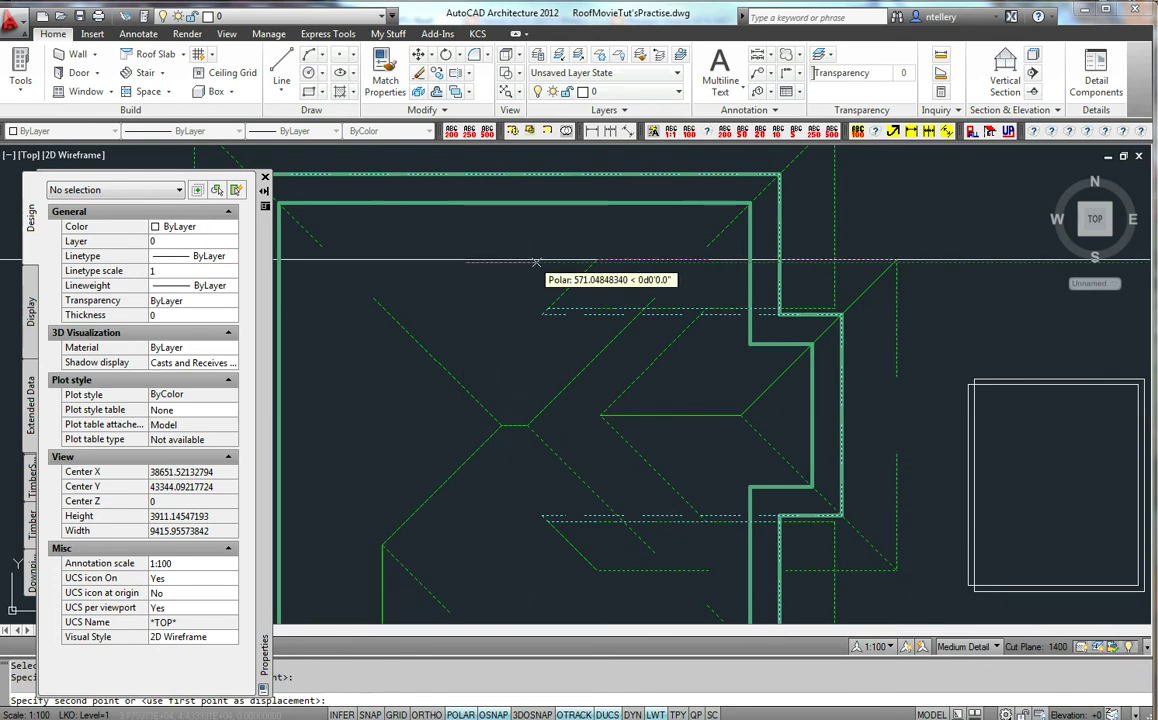
pyautogui.click(620, 260)
pyautogui.scroll(-3, 620, 260)
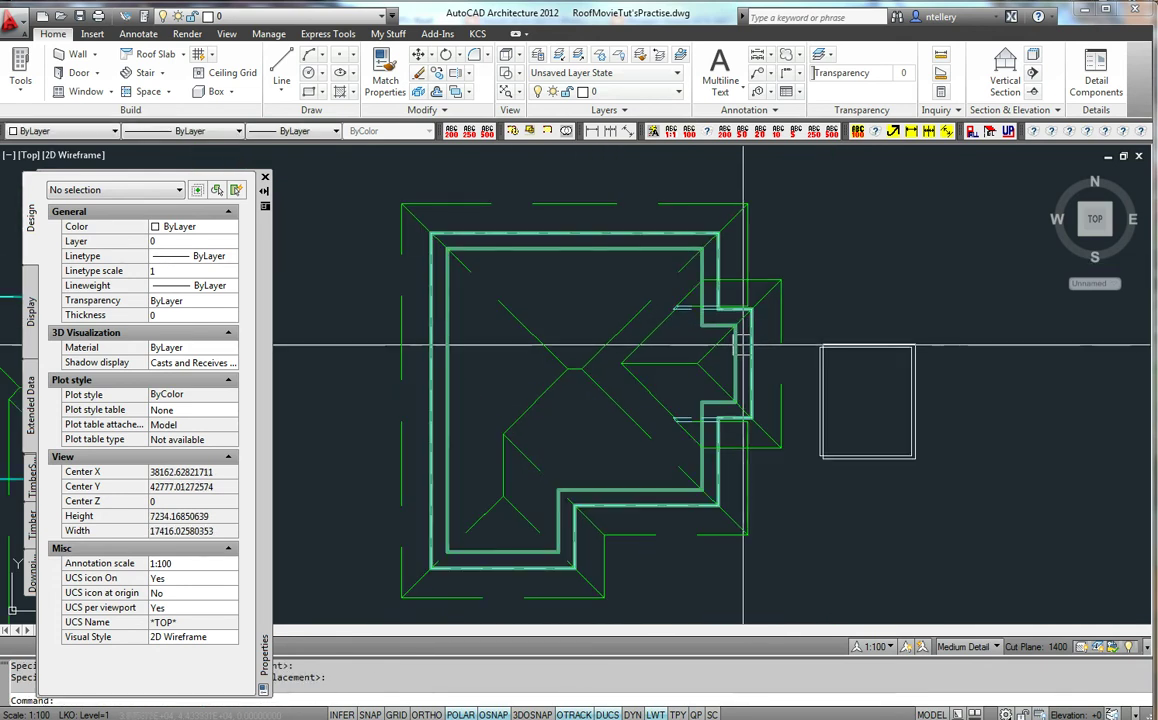
# Orbit the roof in the Object Viewer to check how the projection meets the main roof.
pyautogui.click(681, 357)
pyautogui.rightClick(681, 360)
pyautogui.click(722, 612)
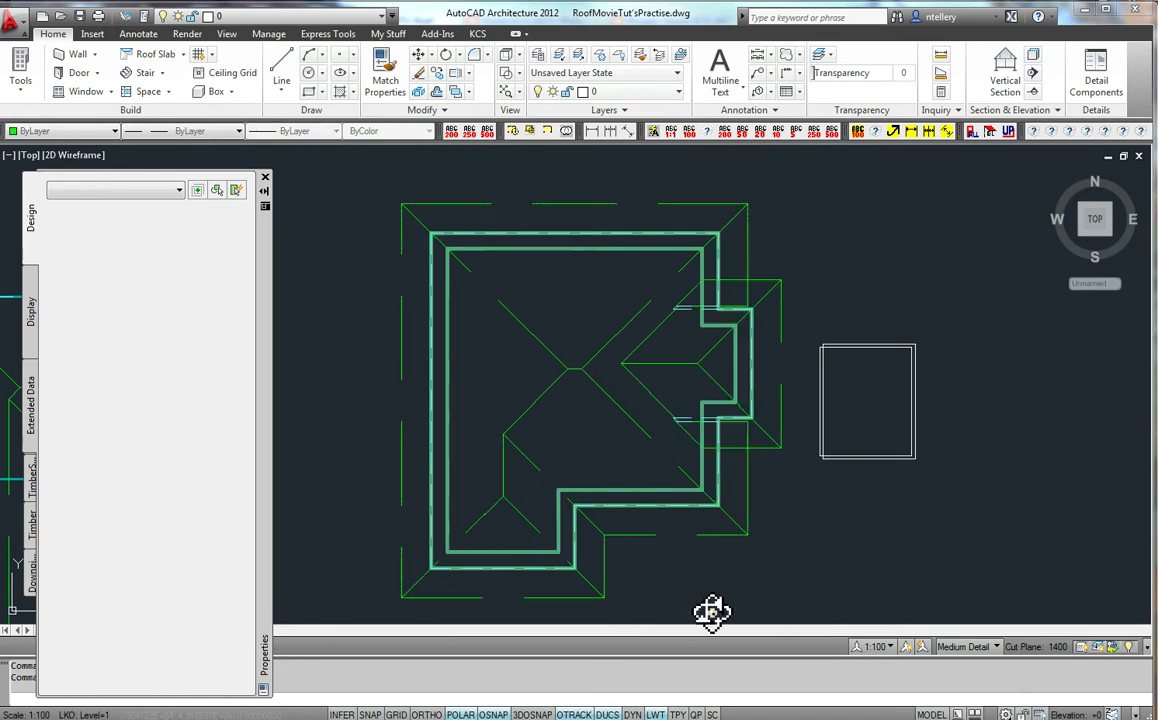
pyautogui.moveTo(595, 449); pyautogui.dragTo(935, 362)
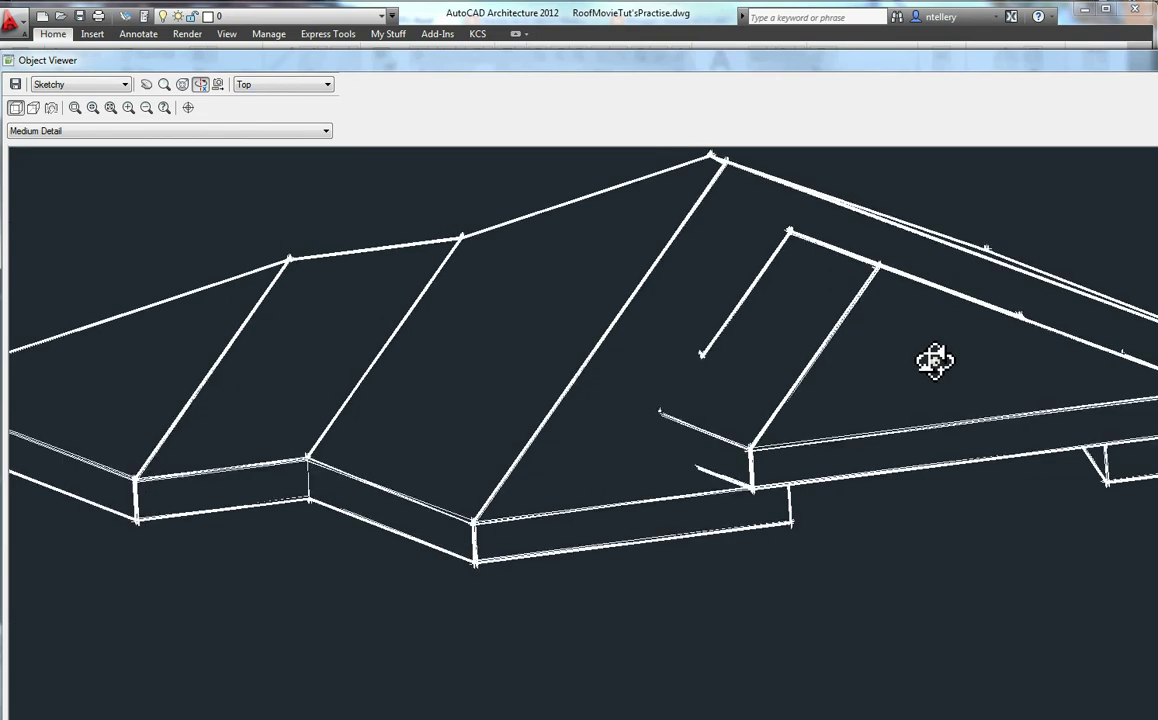
pyautogui.press('Escape')
# Stretch the inner ends of the projection's link edges slightly further east, toward the projection's valley lines.
pyautogui.scroll(3, 732, 309)
pyautogui.write('s')
pyautogui.click(646, 549)
pyautogui.click(595, 283)
pyautogui.press('Return')
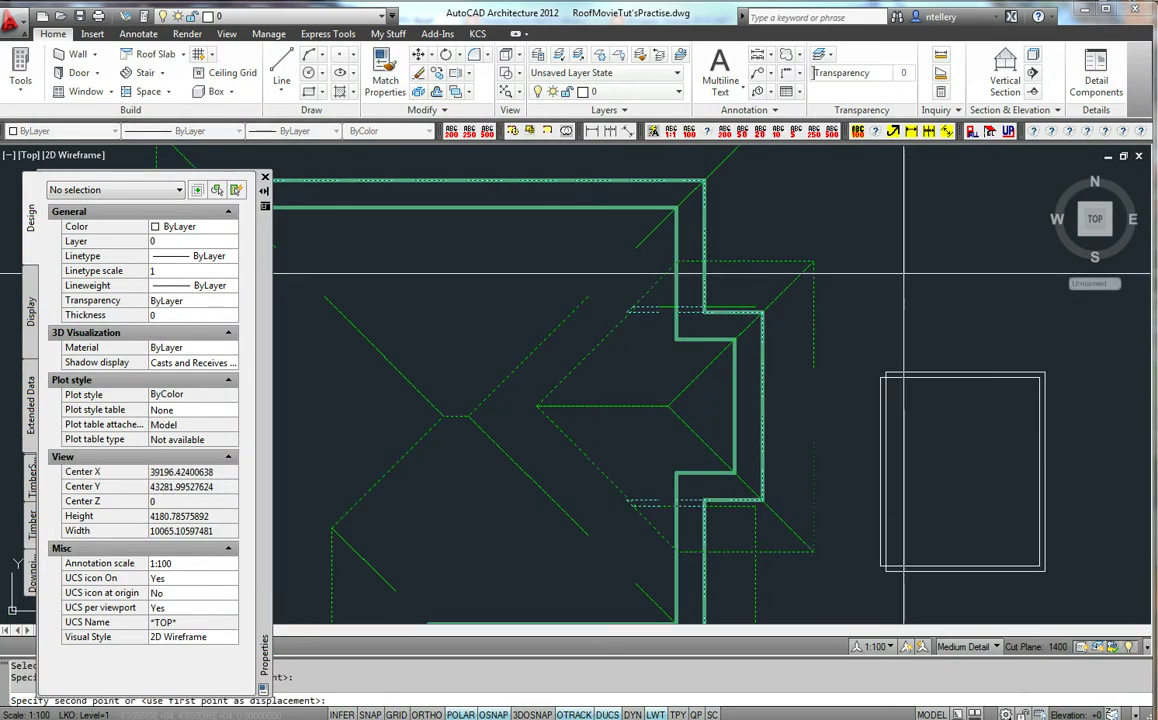
pyautogui.click(904, 272)
pyautogui.click(911, 271)
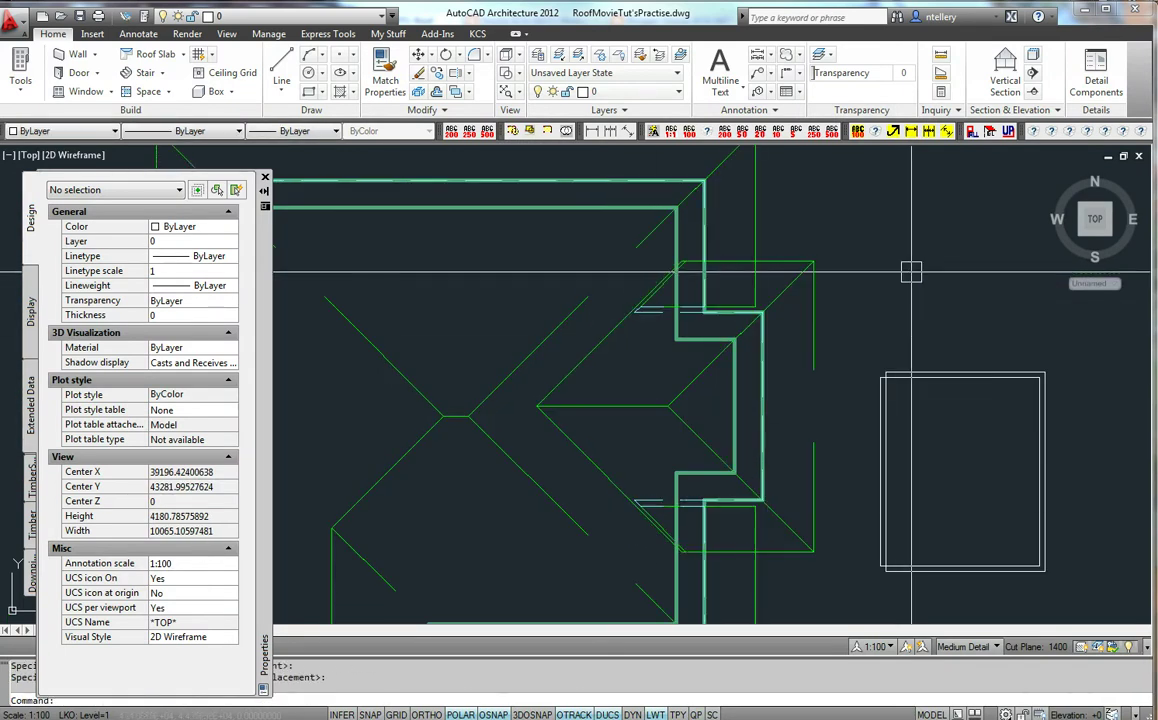
# Examine the junction between the projection and the main roof in plan and in the Object Viewer.
pyautogui.moveTo(881, 280); pyautogui.dragTo(899, 267, button='middle')
pyautogui.scroll(2, 686, 271)
pyautogui.scroll(-2, 686, 271)
pyautogui.scroll(1, 663, 288)
pyautogui.scroll(4, 664, 293)
pyautogui.scroll(-2, 690, 304)
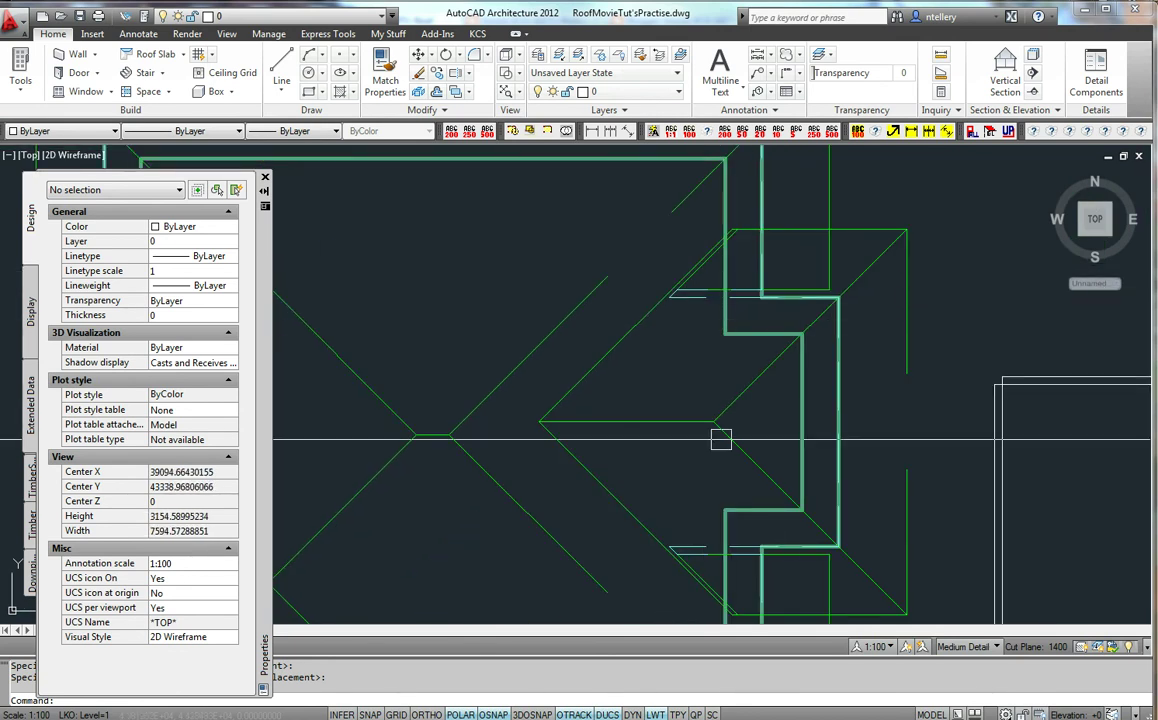
pyautogui.click(740, 408)
pyautogui.rightClick(752, 412)
pyautogui.click(815, 655)
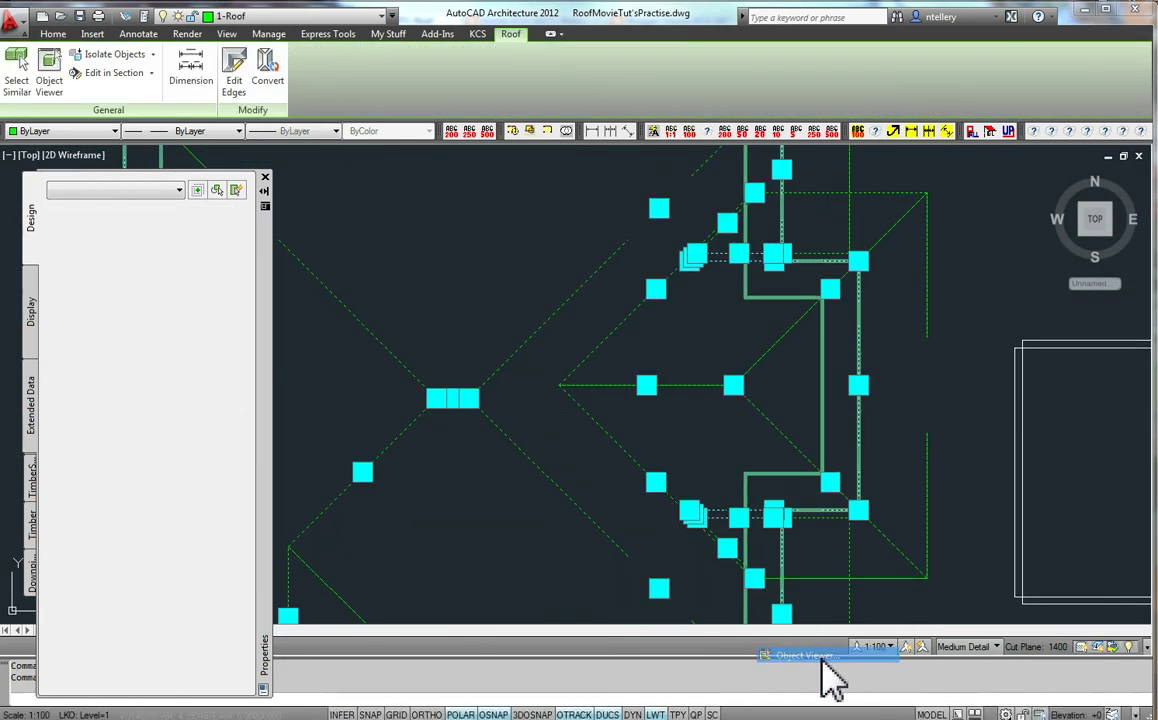
pyautogui.moveTo(817, 659)
pyautogui.mouseDown()
pyautogui.moveTo(600, 408)
pyautogui.moveTo(713, 690)
pyautogui.moveTo(708, 541)
pyautogui.mouseUp()
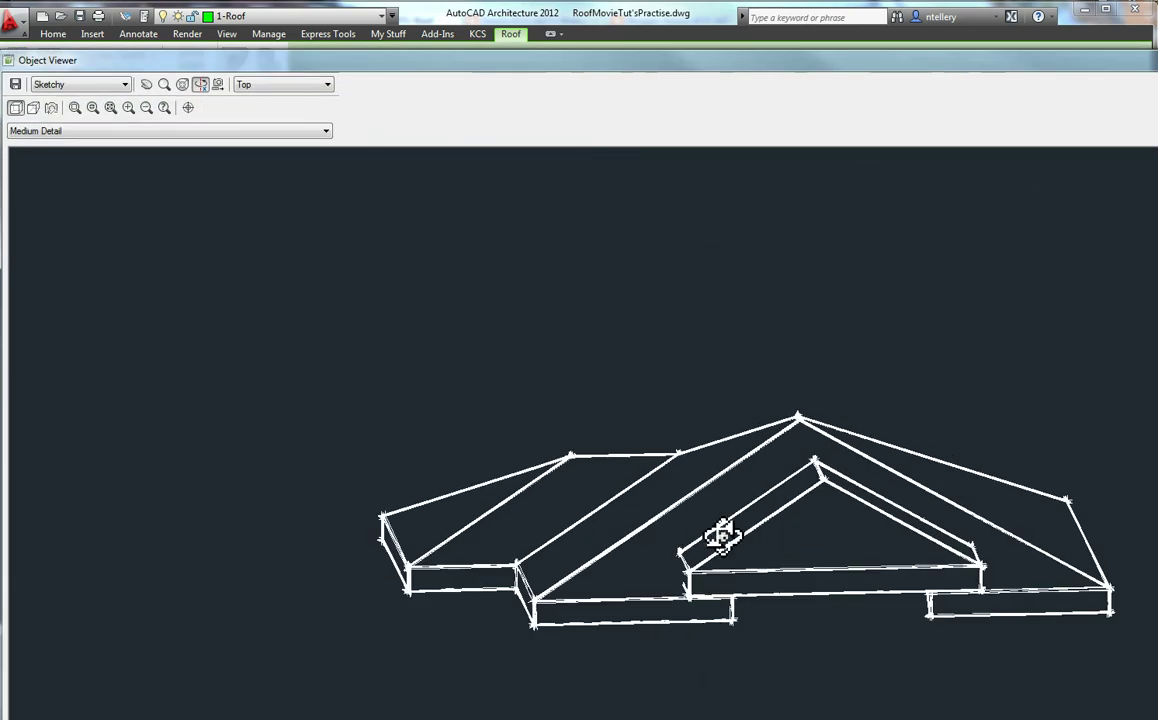
pyautogui.moveTo(735, 635)
pyautogui.mouseDown()
pyautogui.moveTo(690, 556)
pyautogui.moveTo(742, 563)
pyautogui.mouseUp()
pyautogui.press('Escape')
# Stretch the inner ends of the projection's link edges about 25 mm west.
pyautogui.write('s')
pyautogui.press('Return')
pyautogui.click(717, 576)
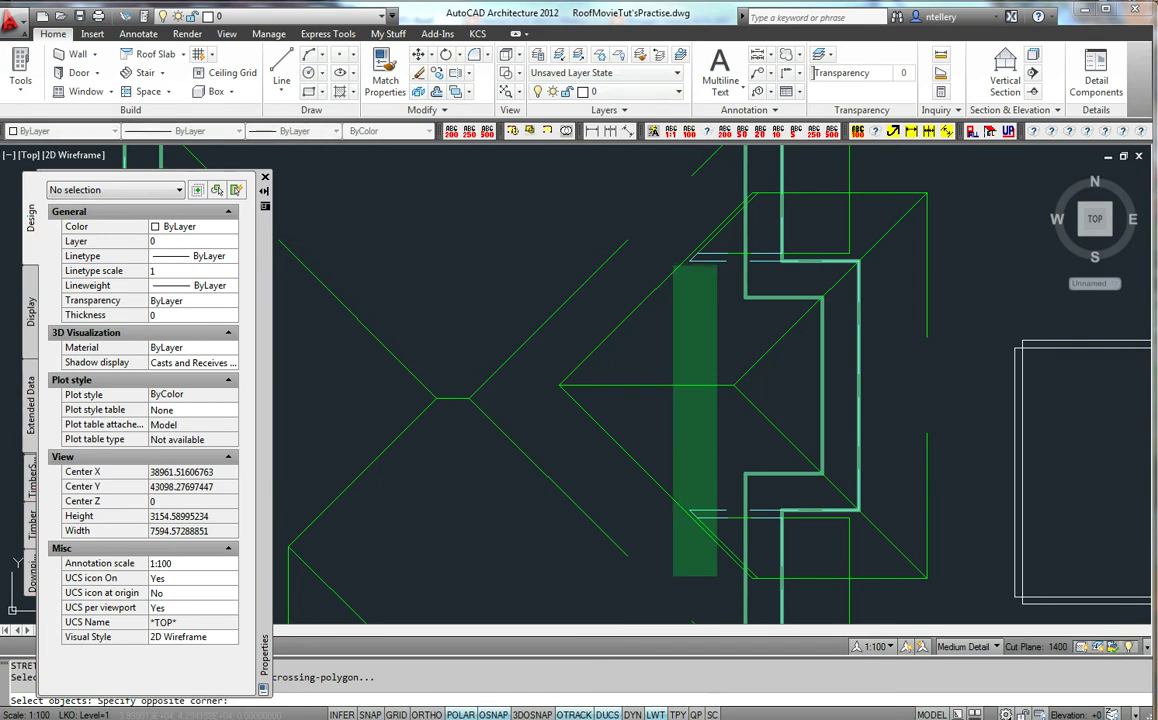
pyautogui.click(677, 242)
pyautogui.scroll(2, 682, 254)
pyautogui.press('Return')
pyautogui.click(747, 320)
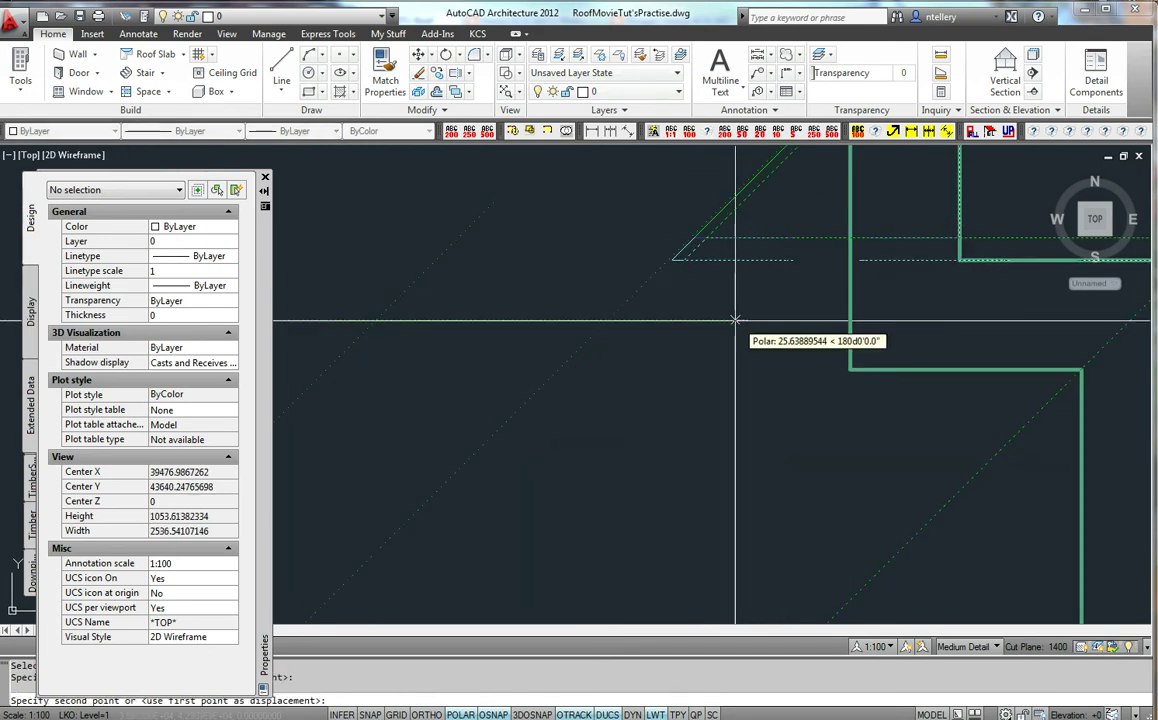
pyautogui.click(735, 320)
pyautogui.scroll(-5, 742, 328)
# Change the whole roof's linetype to HIDDEN2.
pyautogui.click(742, 328)
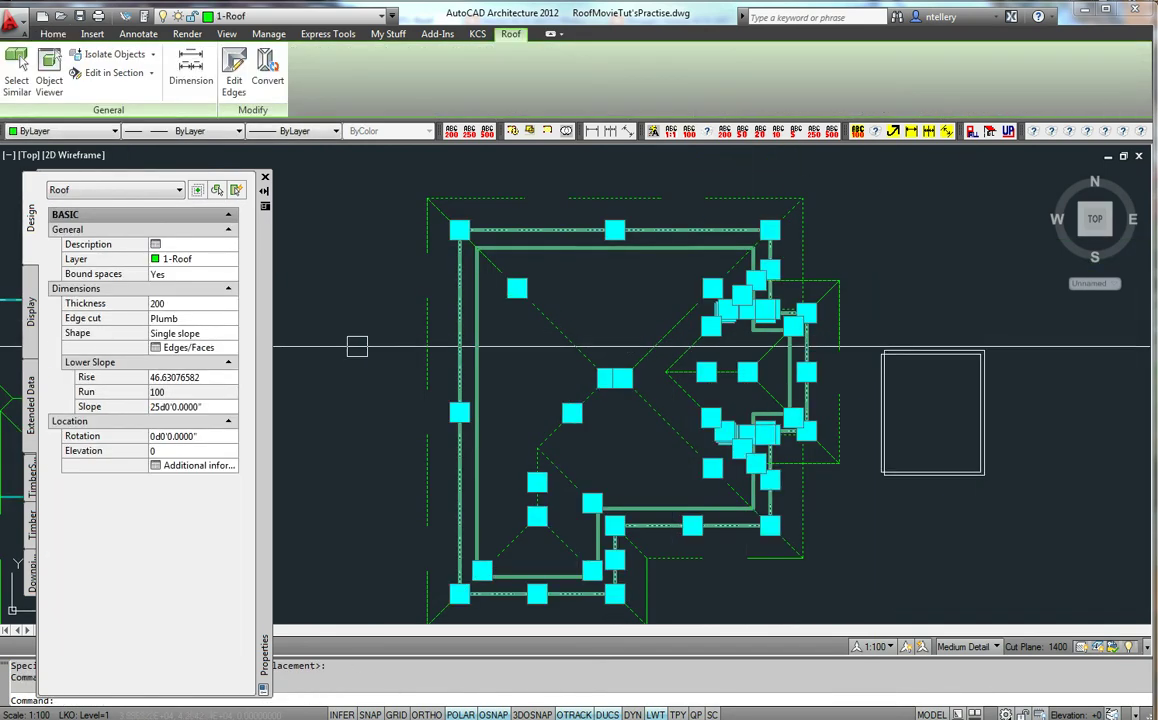
pyautogui.click(210, 132)
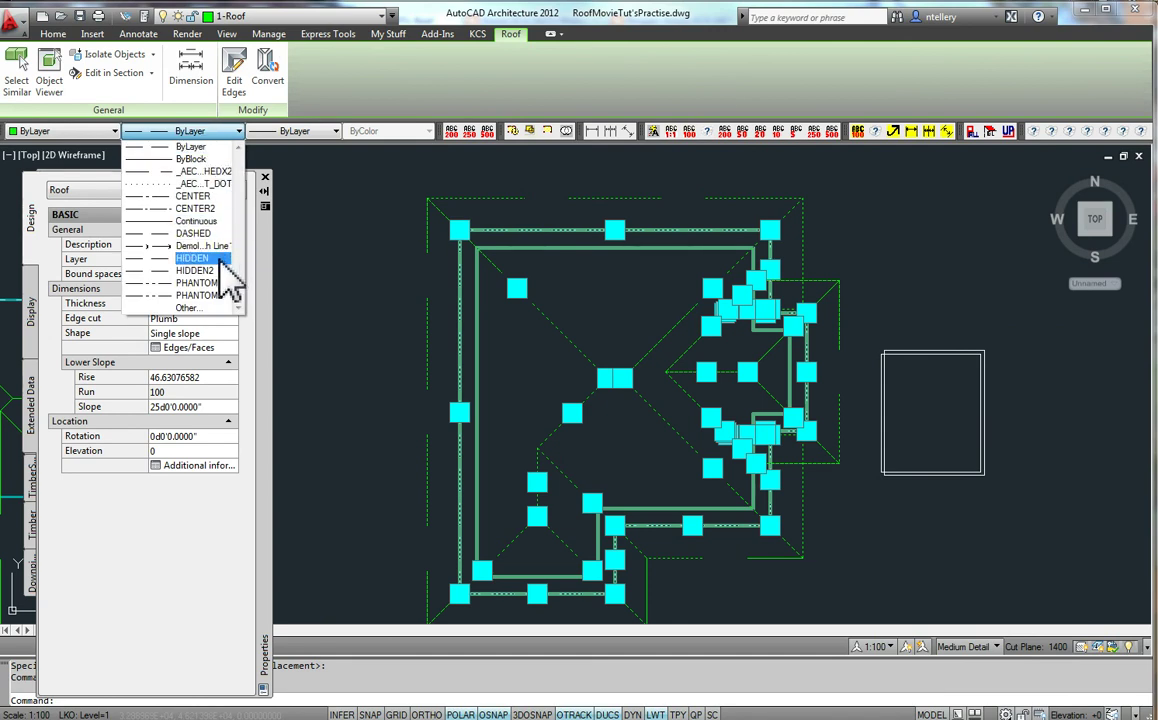
pyautogui.click(214, 271)
pyautogui.press('Escape')
pyautogui.scroll(3, 770, 355)
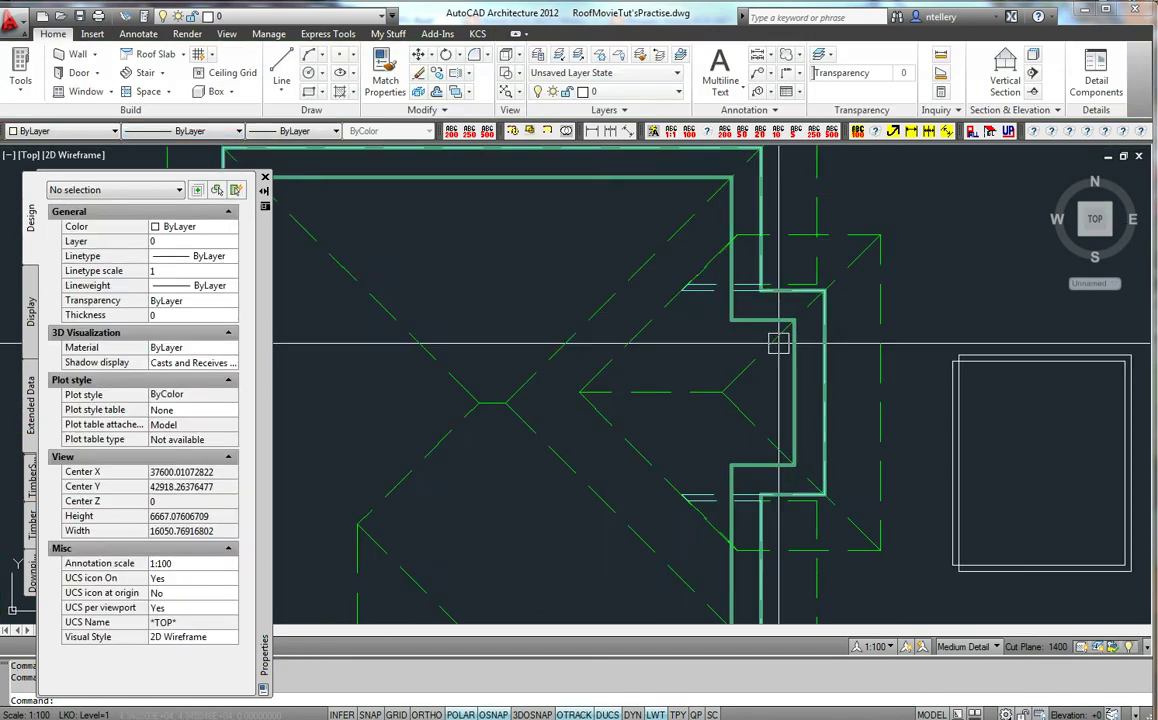
pyautogui.scroll(-4, 740, 343)
# Set the Eave component's lineweight to 0.05 mm in the roof's Plan display properties.
pyautogui.click(690, 328)
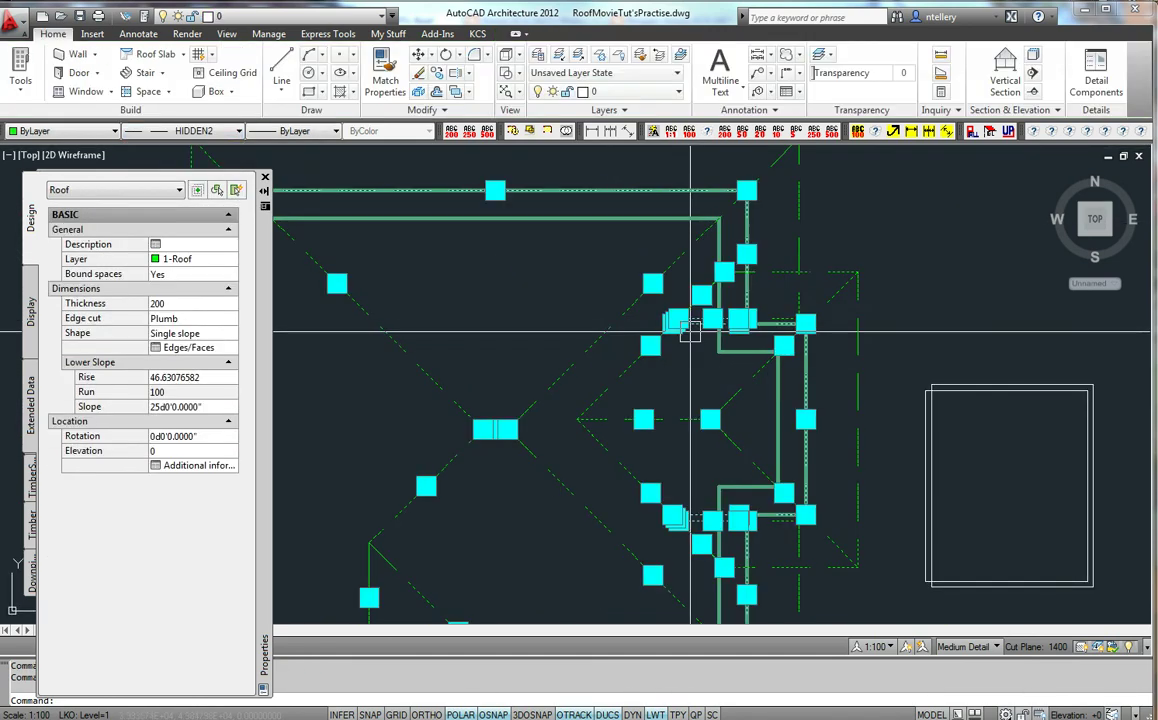
pyautogui.rightClick(695, 336)
pyautogui.click(790, 554)
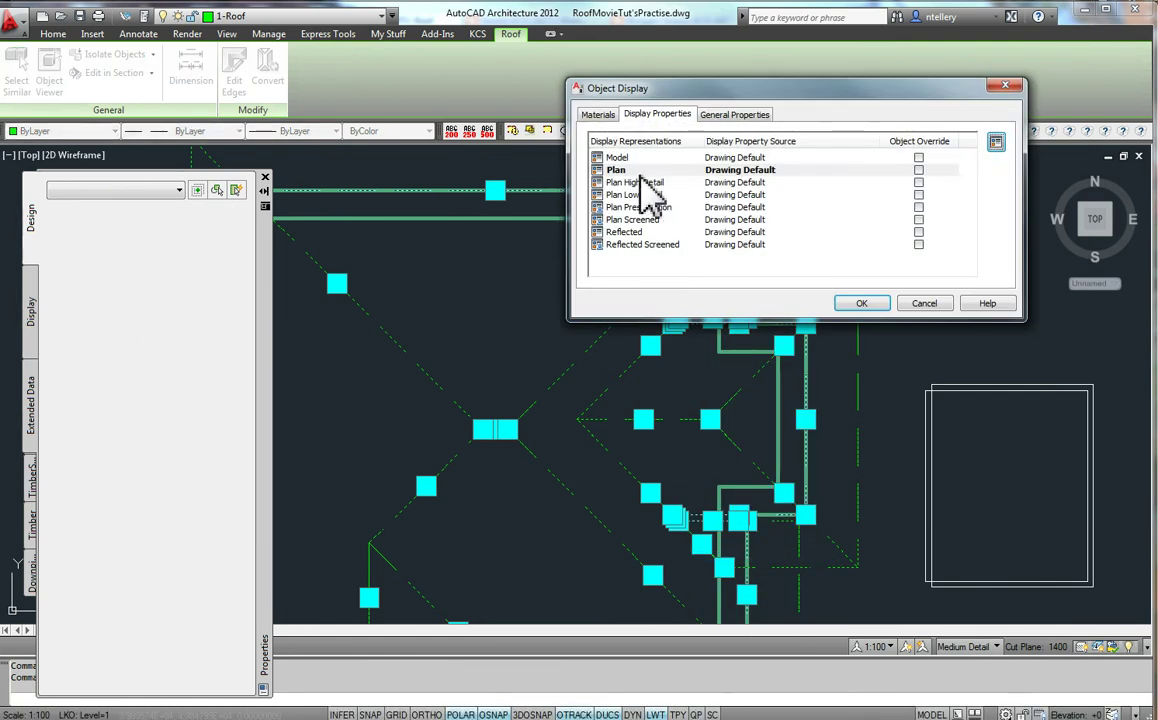
pyautogui.doubleClick(631, 172)
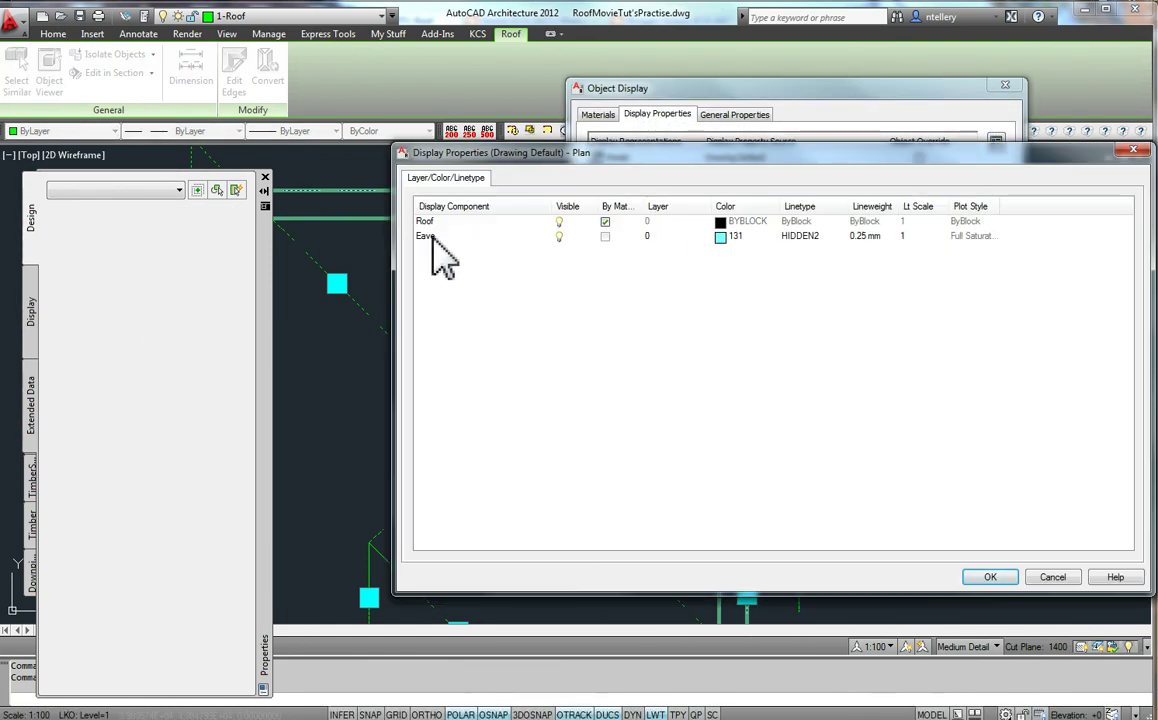
pyautogui.moveTo(490, 161); pyautogui.dragTo(449, 222)
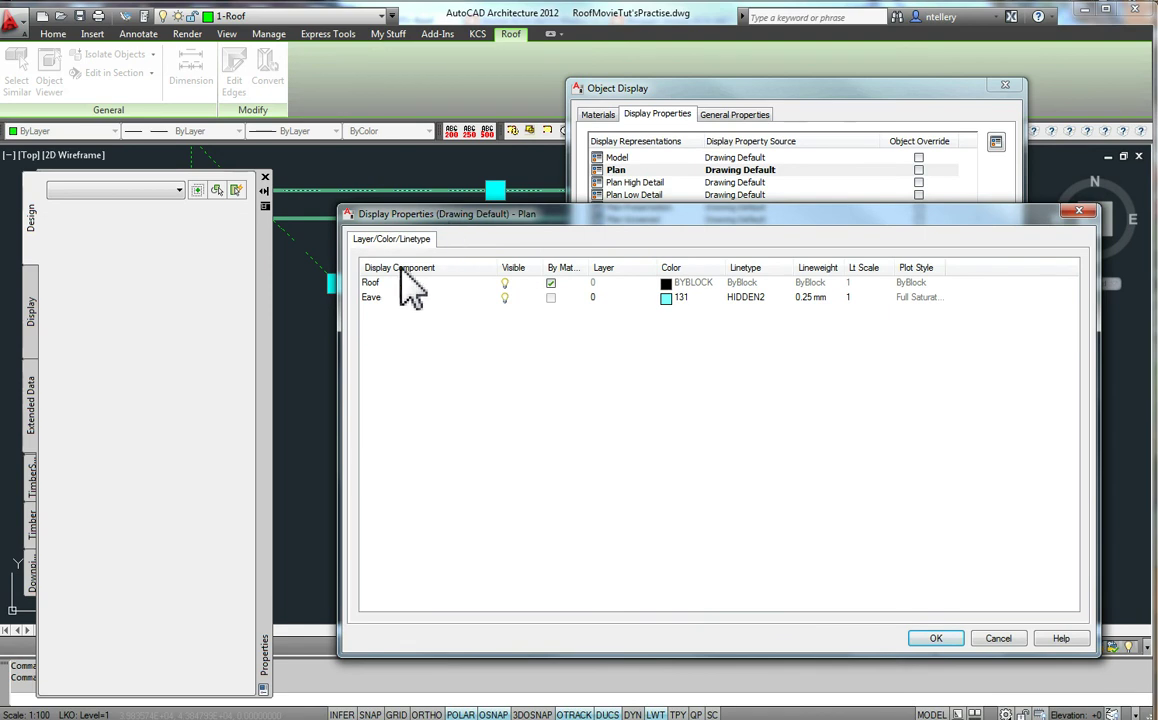
pyautogui.click(810, 297)
pyautogui.click(745, 286)
pyautogui.click(676, 438)
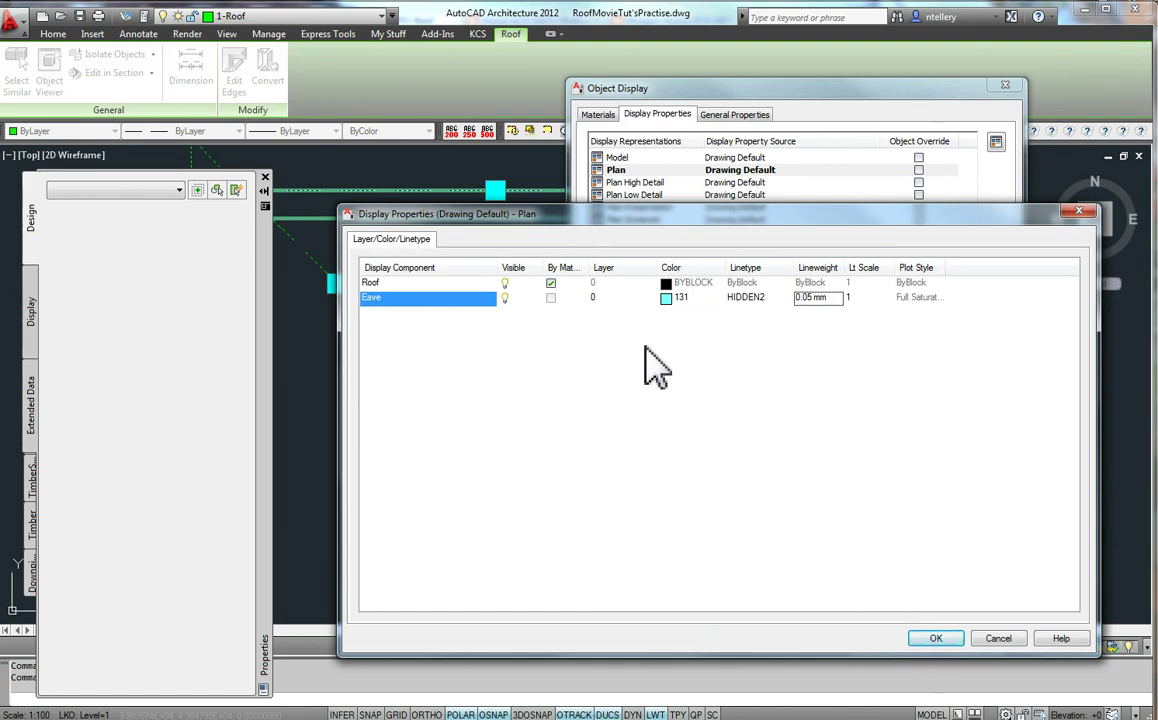
pyautogui.click(935, 636)
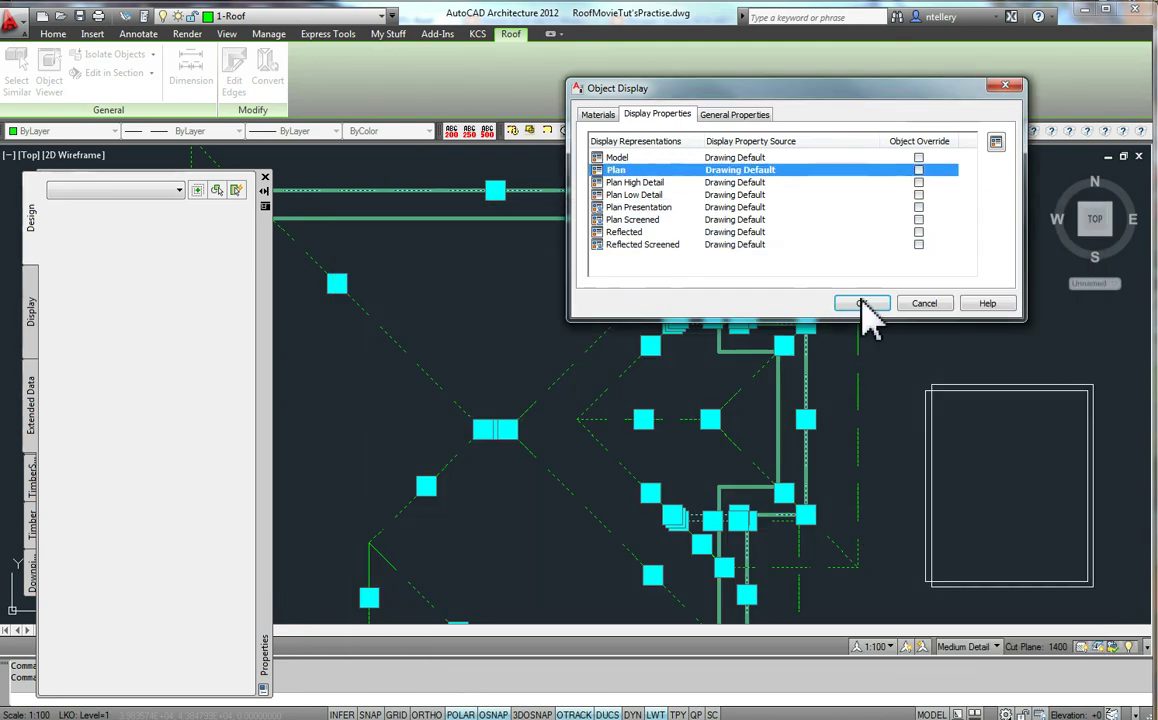
pyautogui.click(862, 305)
pyautogui.press('Escape')
# Examine the dashed roof outline and the link edges where the projection overlaps the main roof.
pyautogui.scroll(-4, 910, 418)
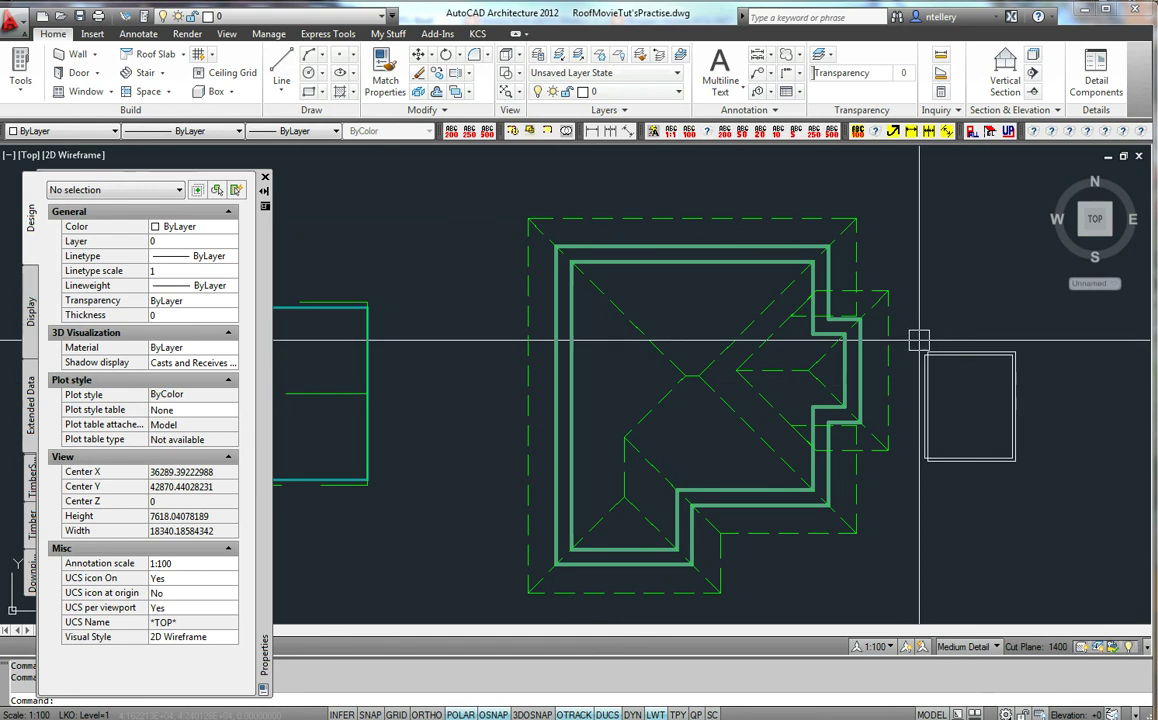
pyautogui.scroll(2, 850, 381)
pyautogui.moveTo(850, 381); pyautogui.dragTo(838, 467, button='middle')
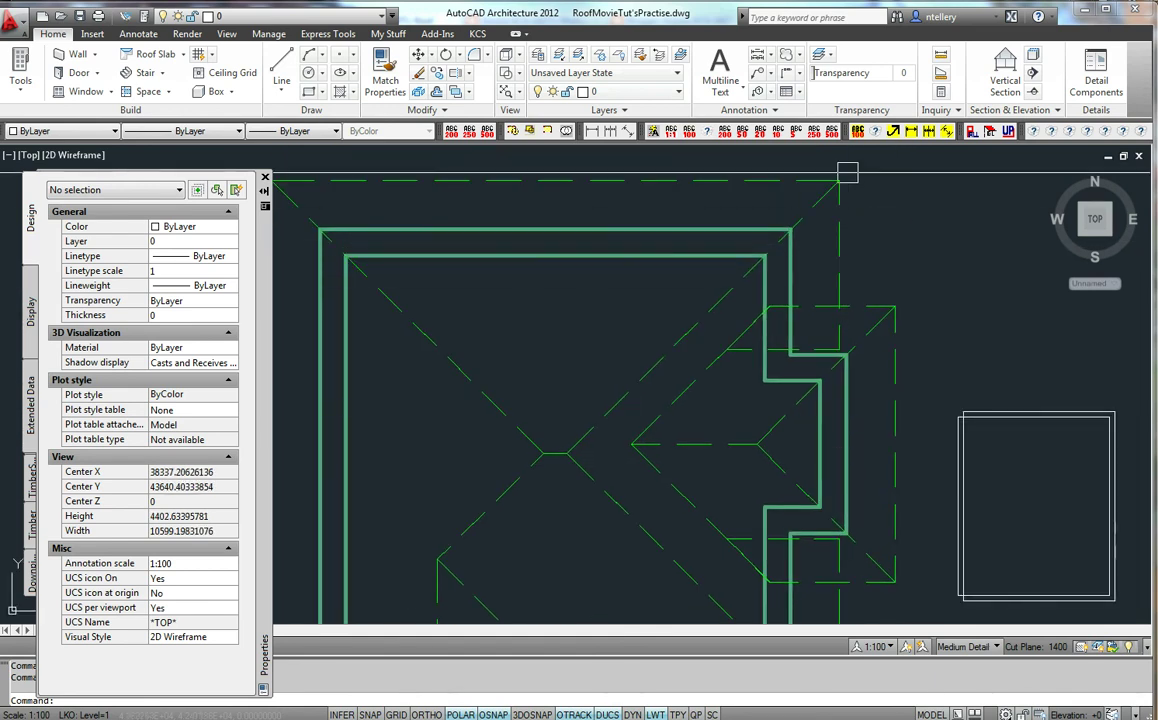
pyautogui.click(840, 340)
pyautogui.scroll(2, 809, 383)
pyautogui.press('Escape')
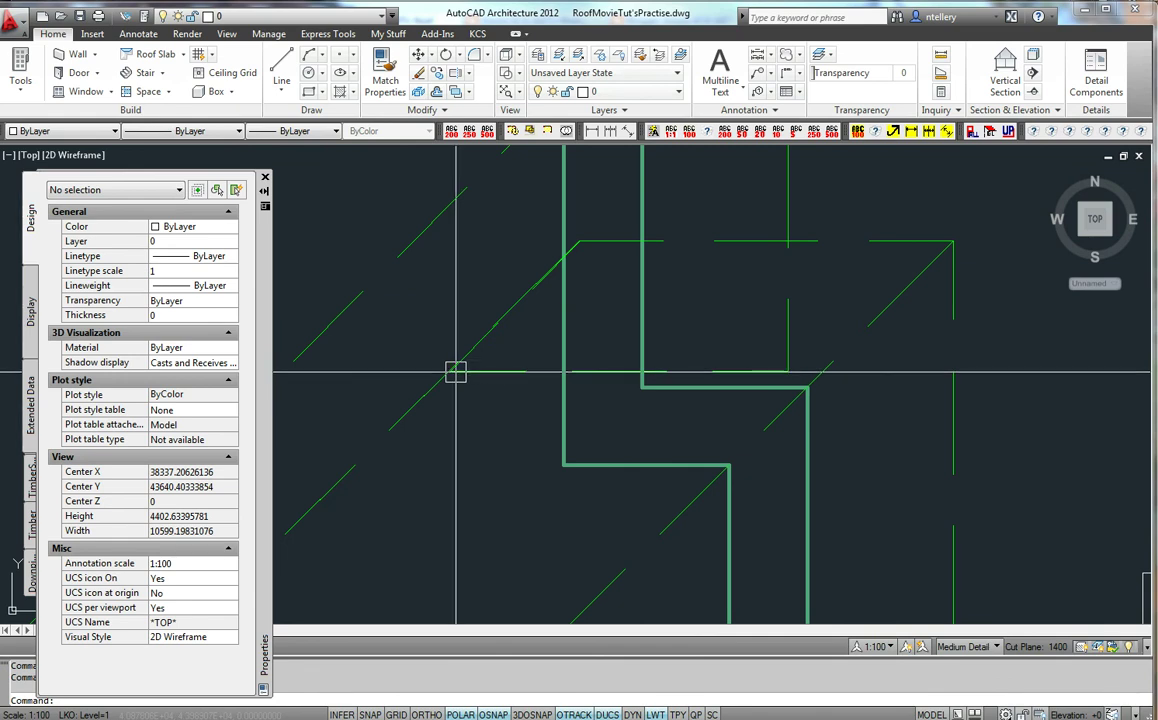
pyautogui.scroll(-4, 455, 372)
pyautogui.scroll(2, 600, 367)
pyautogui.scroll(5, 627, 256)
pyautogui.scroll(-4, 538, 313)
pyautogui.moveTo(721, 418); pyautogui.dragTo(721, 411, button='middle')
# Stretch the inner ends of the projection's link edges a tiny distance west, onto the projection's valley lines.
pyautogui.write('s')
pyautogui.press('Return')
pyautogui.click(700, 532)
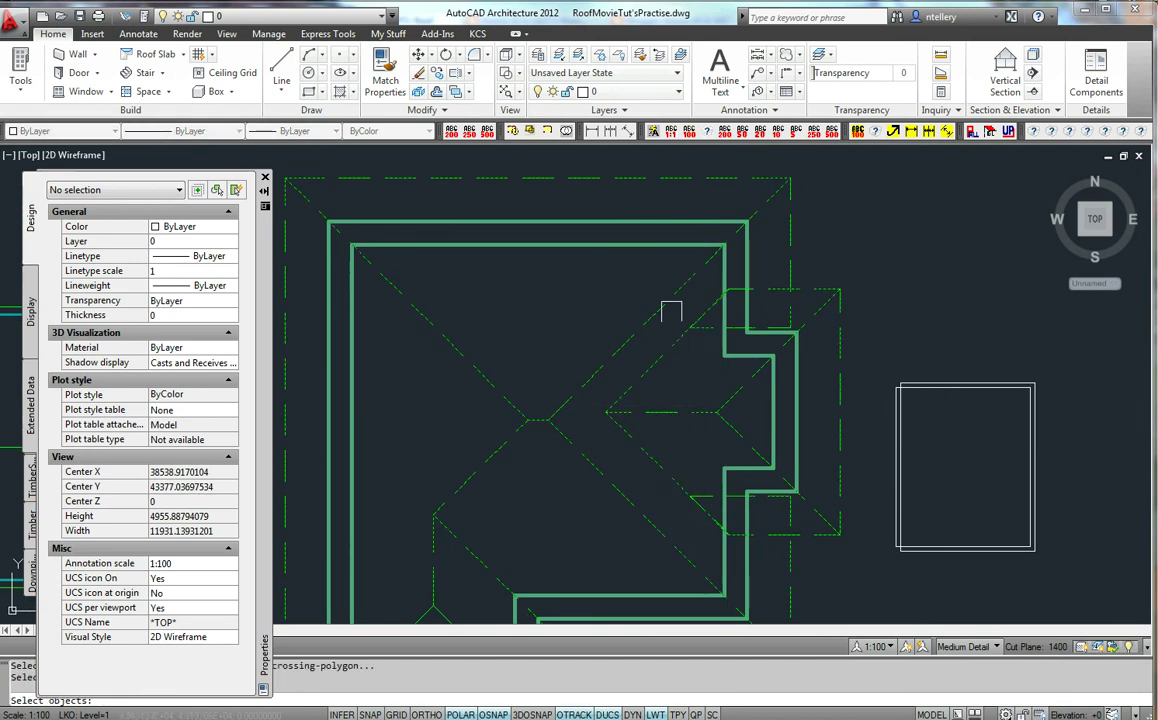
pyautogui.scroll(7, 692, 327)
pyautogui.press('Return')
pyautogui.click(729, 439)
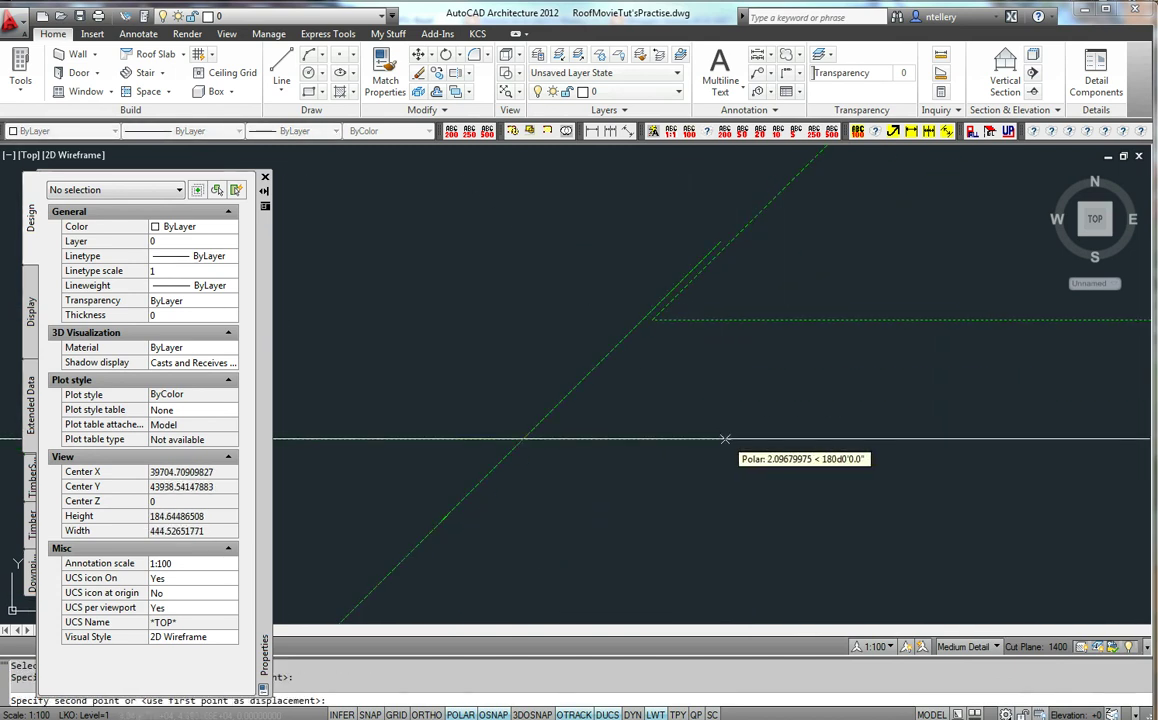